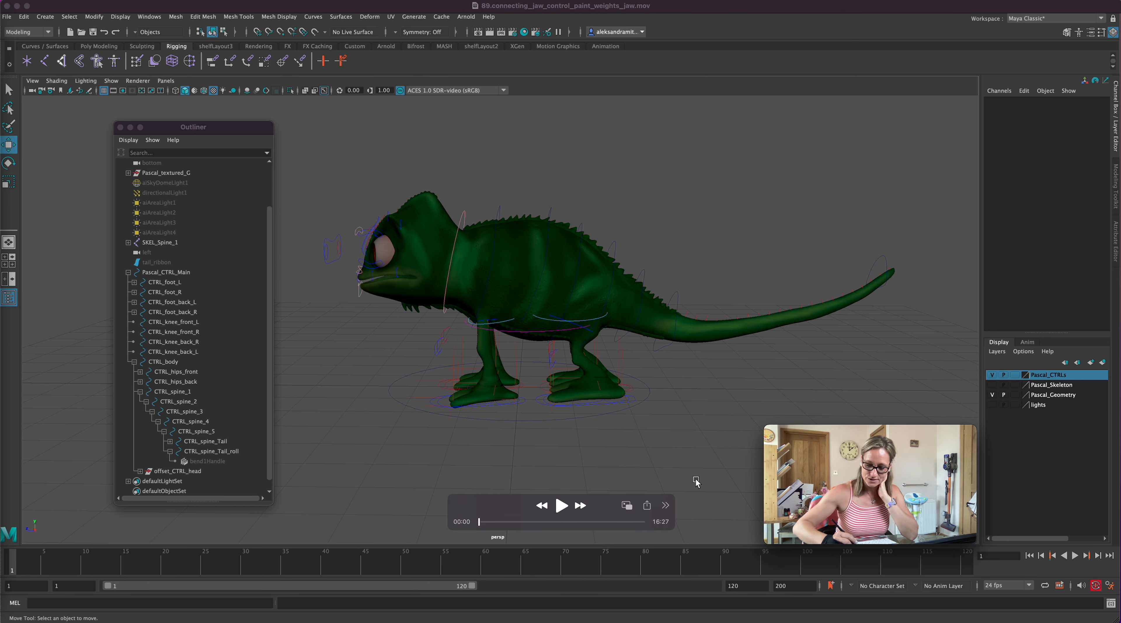
- Undo the accidental body mesh selection and set the Pascal_Geometry display layer to reference mode
click(700, 481)
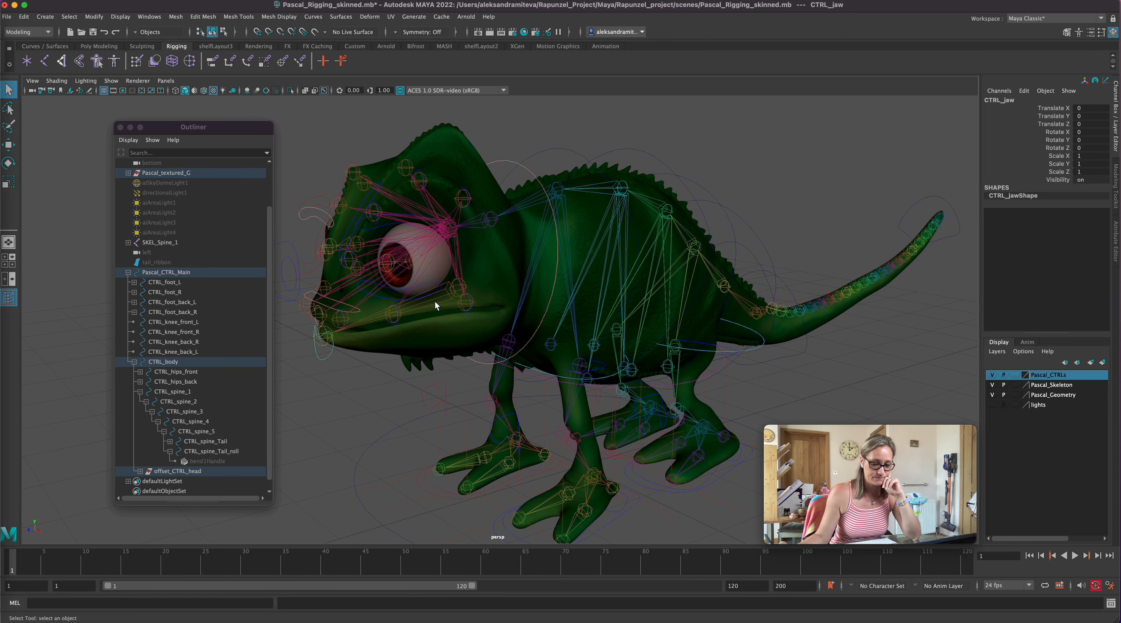
click(435, 302)
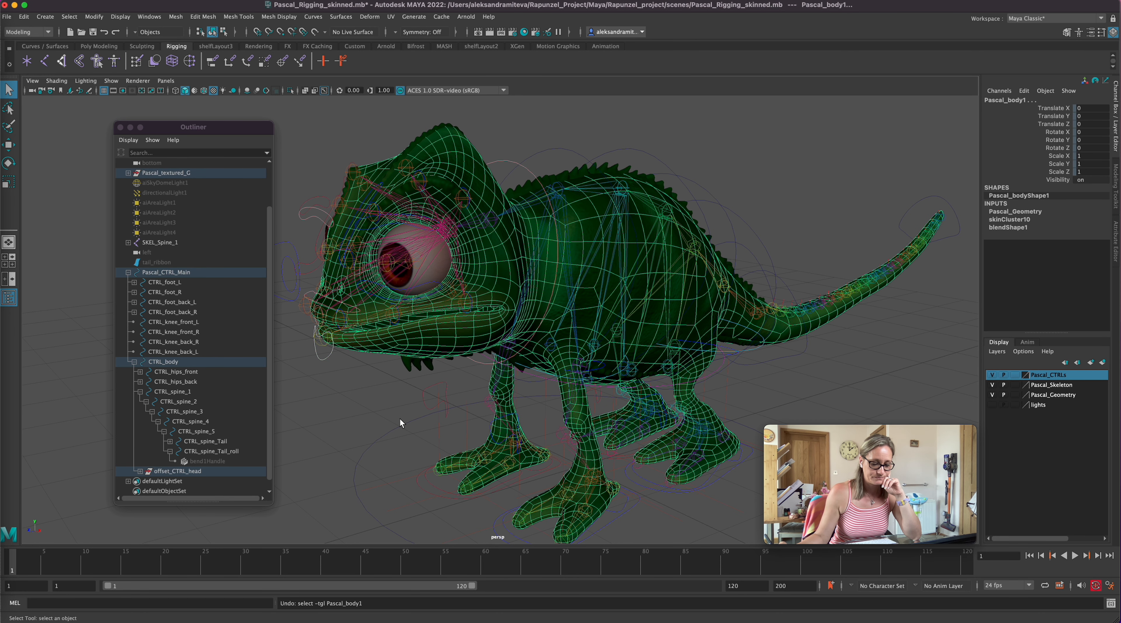
key(ctrl+z)
click(1015, 395)
click(1015, 395)
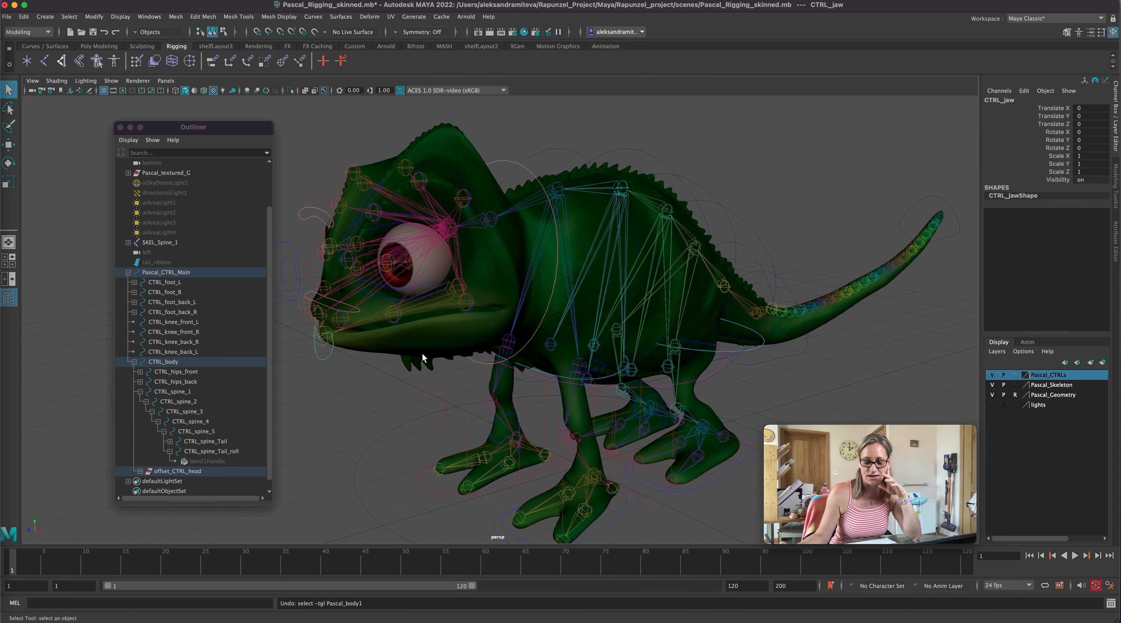
- Select the SKEL_jaw_1 joint together with CTRL_jaw and load both into a cleared Node Editor graph
click(373, 321)
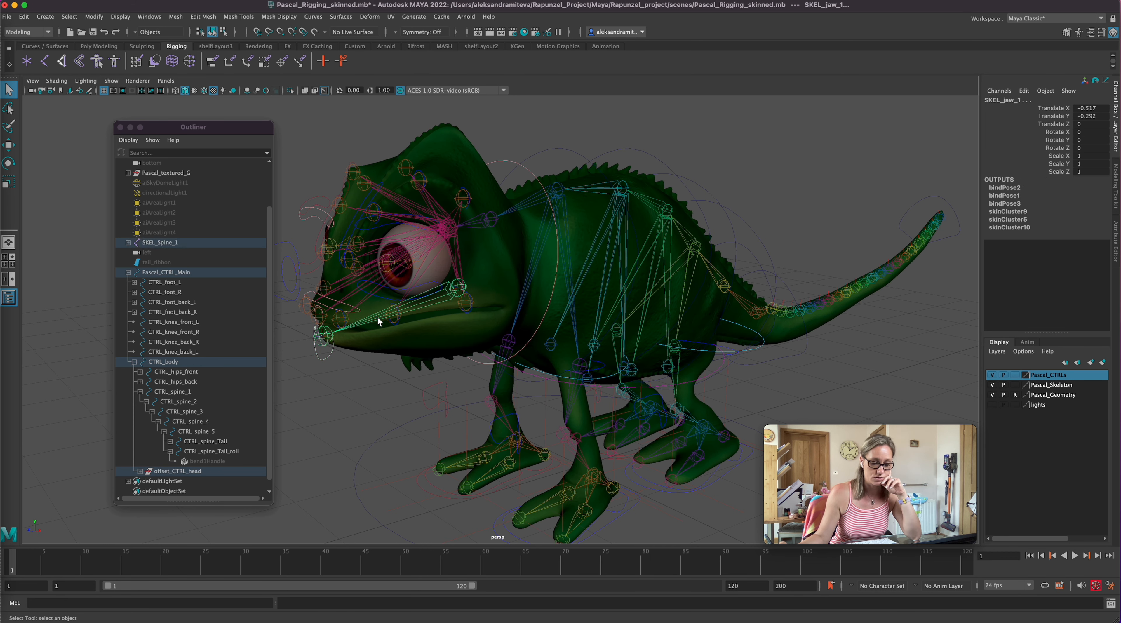
click(151, 17)
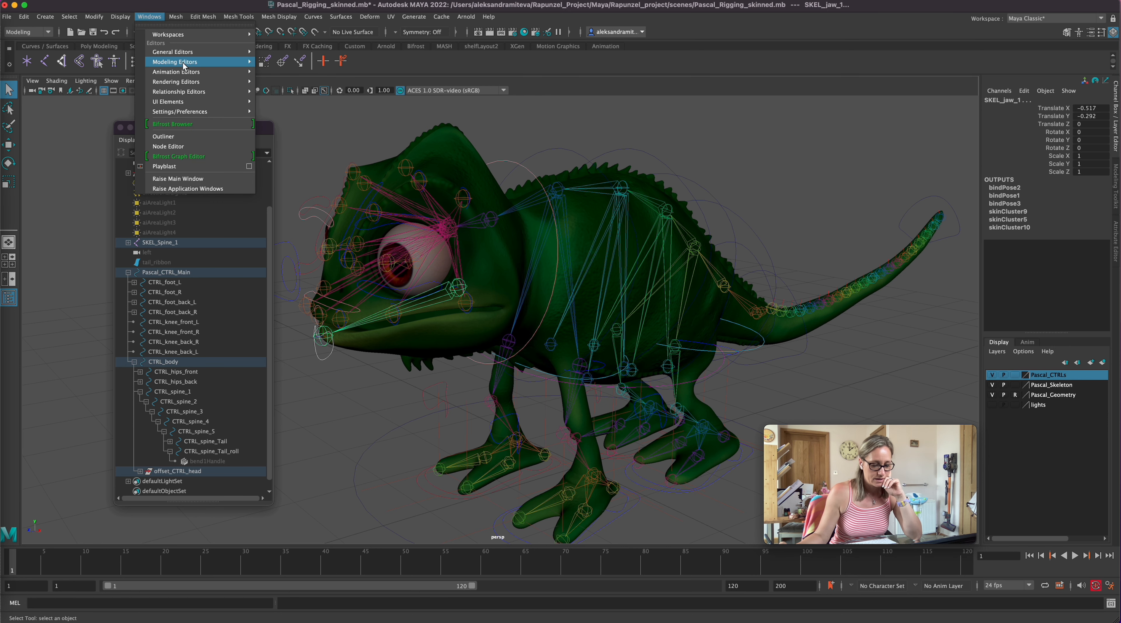
click(211, 146)
drag(594, 238, 734, 182)
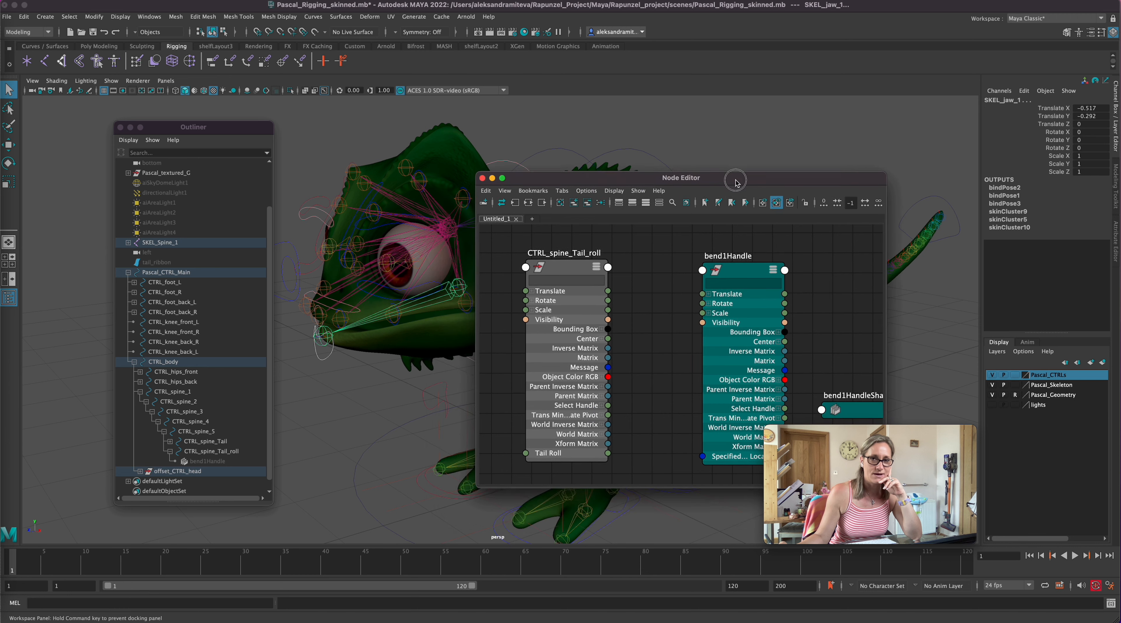
click(558, 204)
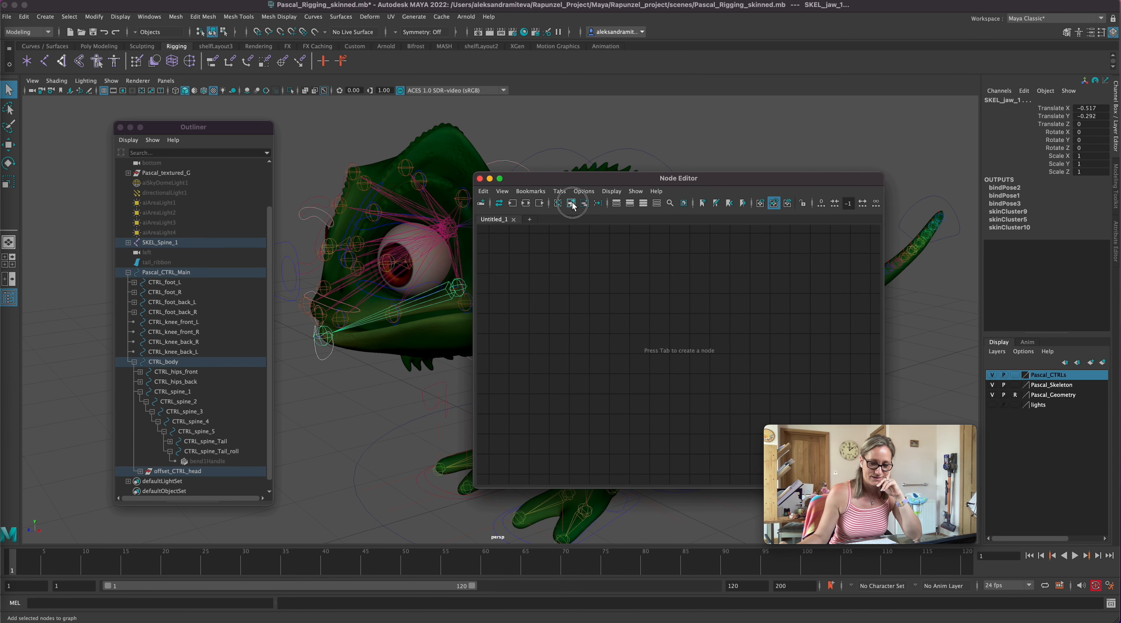
click(572, 204)
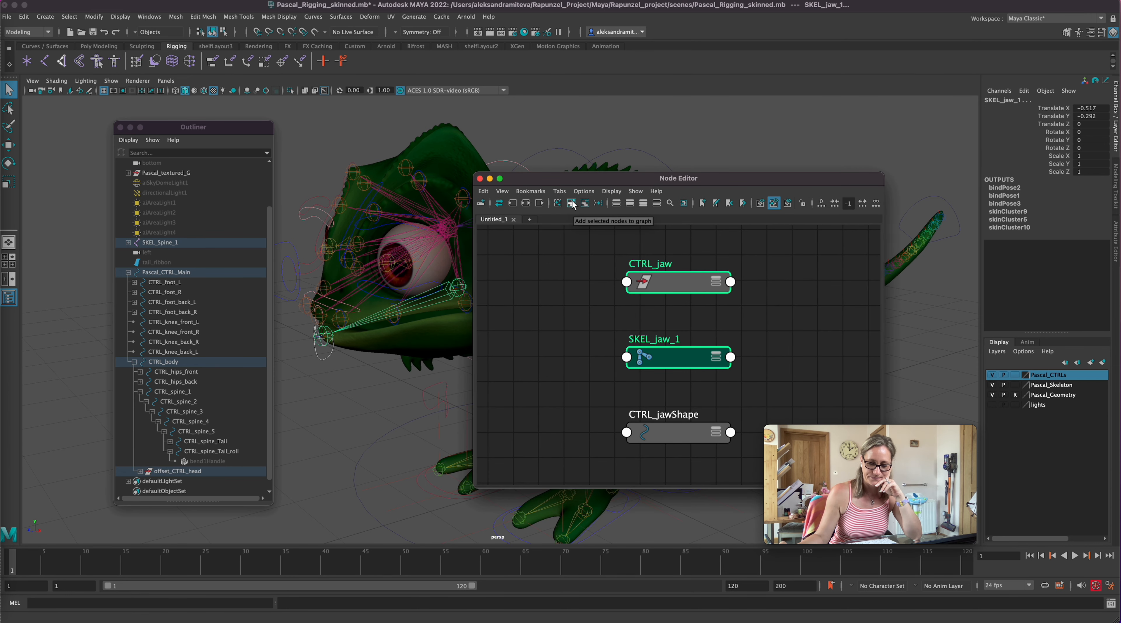
- Remove the CTRL_jawShape node from the graph and space CTRL_jaw and SKEL_jaw_1 apart as source and target
click(688, 434)
click(585, 203)
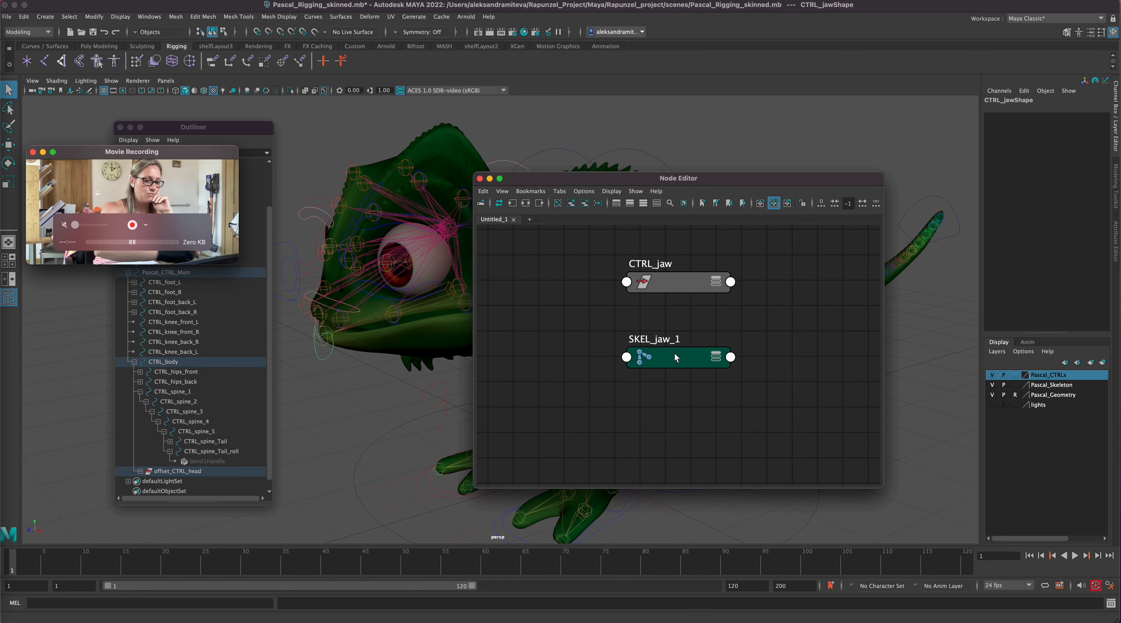
drag(679, 357, 769, 333)
drag(674, 283, 563, 290)
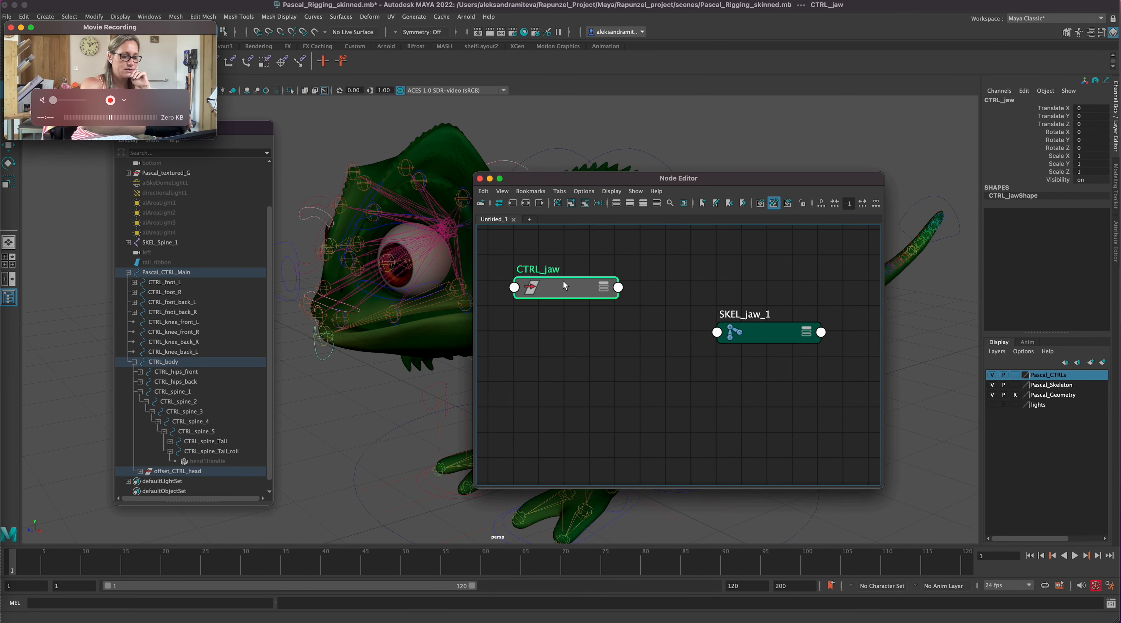
- Show all attributes on both jaw nodes, expanding Translate on CTRL_jaw and Rotate on SKEL_jaw_1
click(604, 289)
click(522, 319)
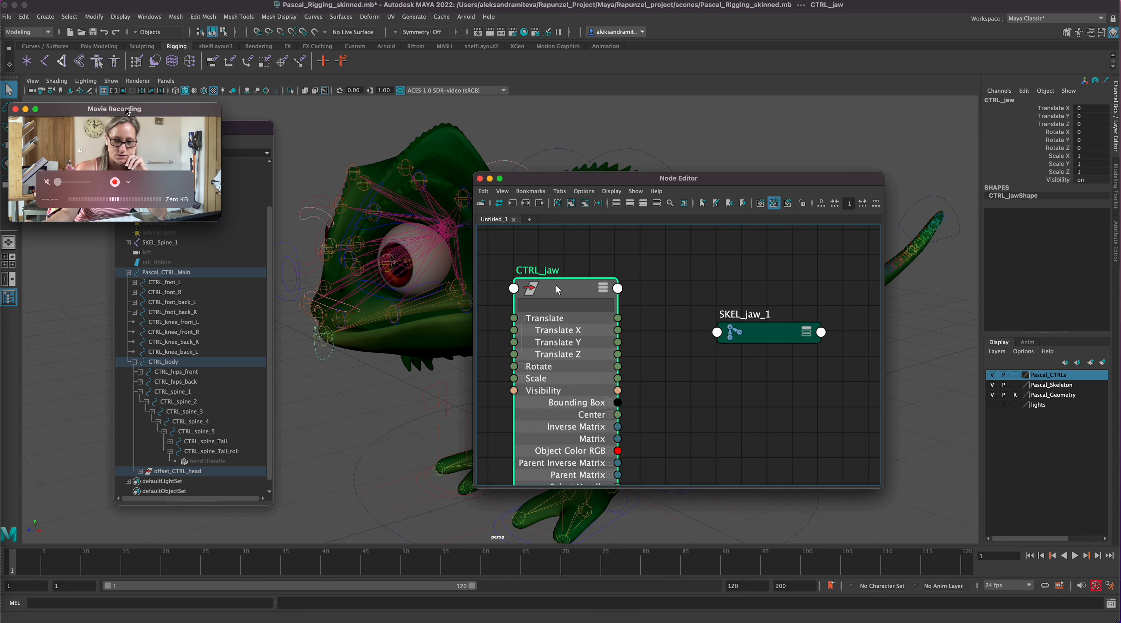
drag(560, 292, 554, 253)
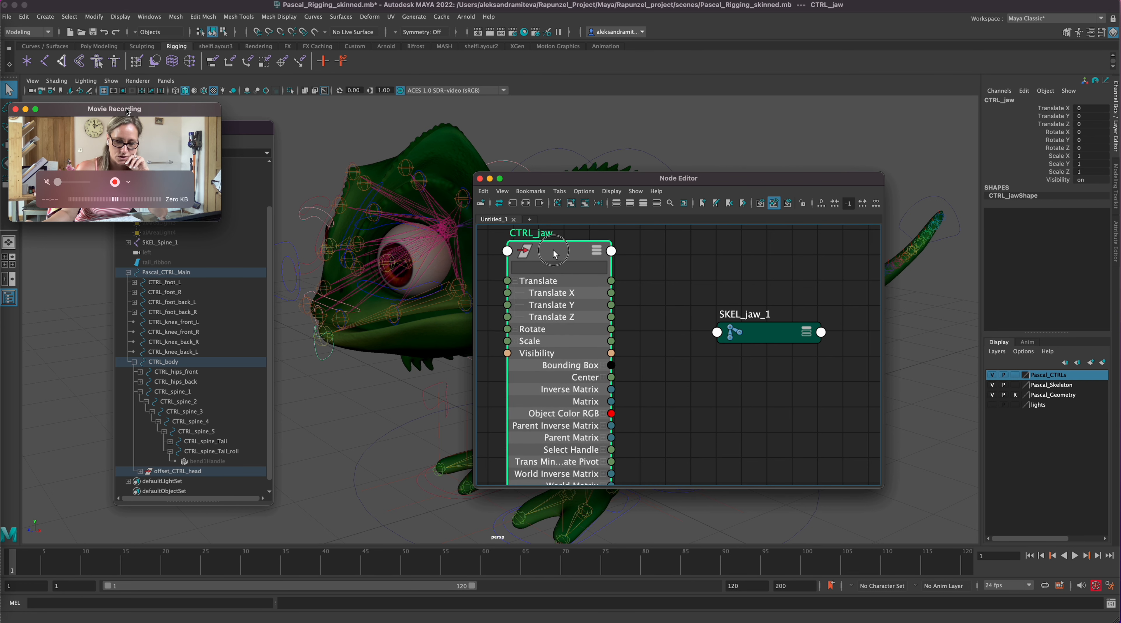
click(807, 333)
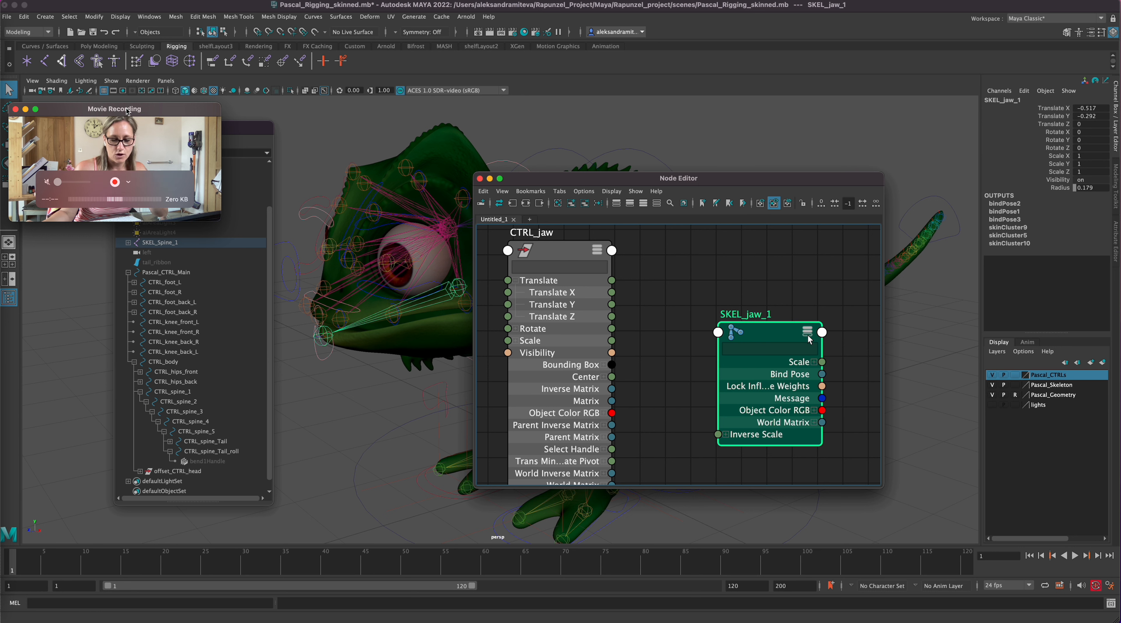
click(807, 335)
drag(776, 331, 762, 263)
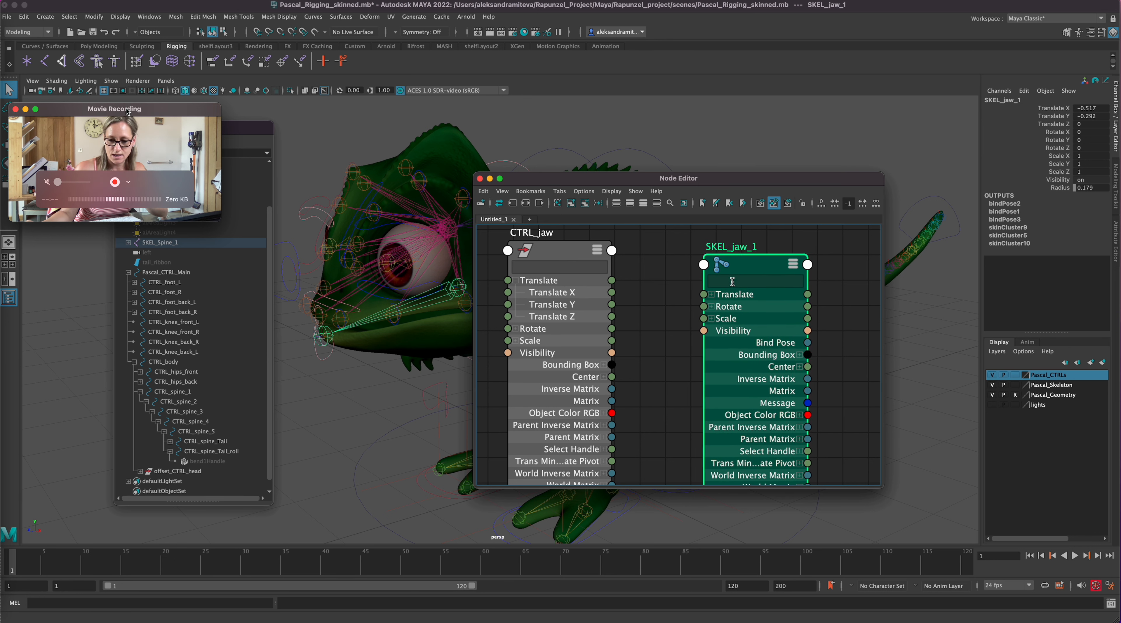
click(712, 307)
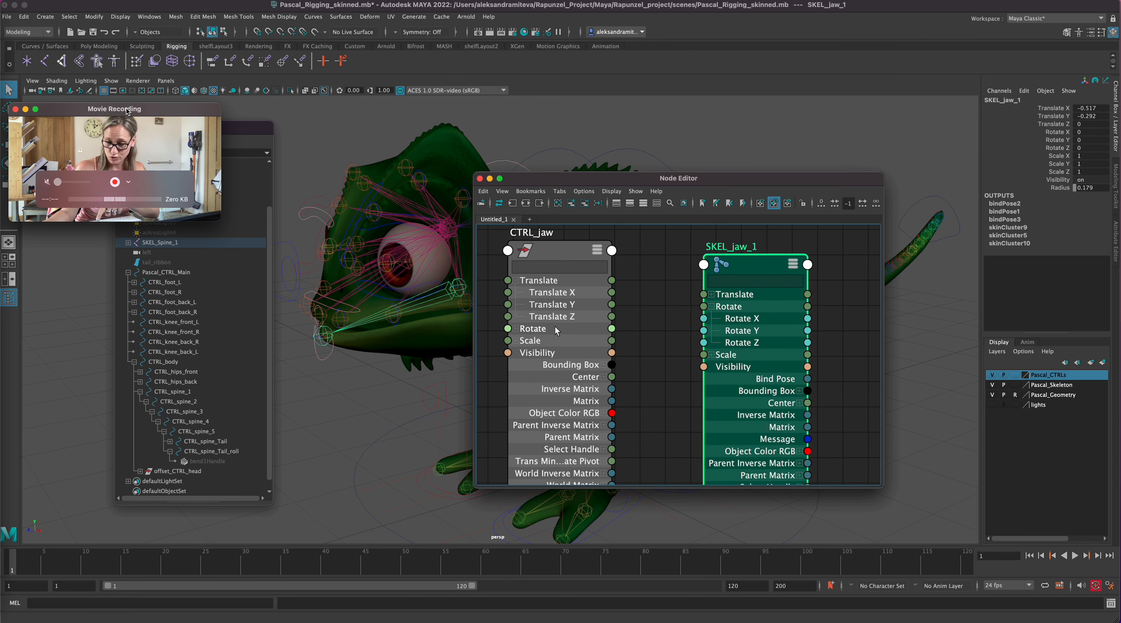
- Connect CTRL_jaw's Translate X directly to SKEL_jaw_1's Rotate Z
drag(612, 292, 705, 343)
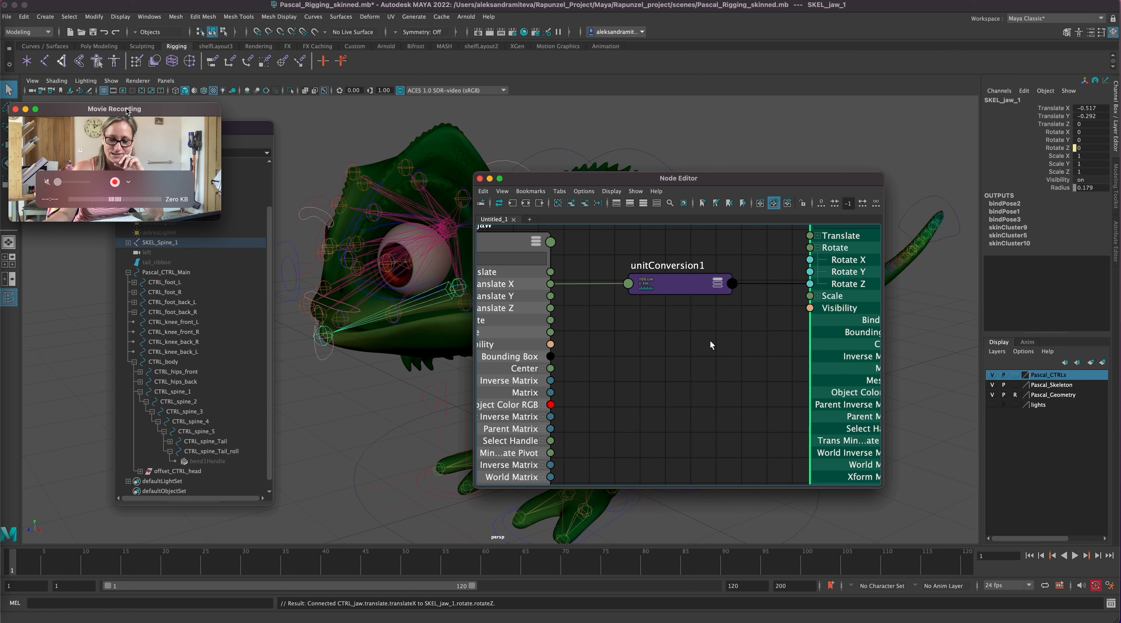
scroll(757, 382, down, 2)
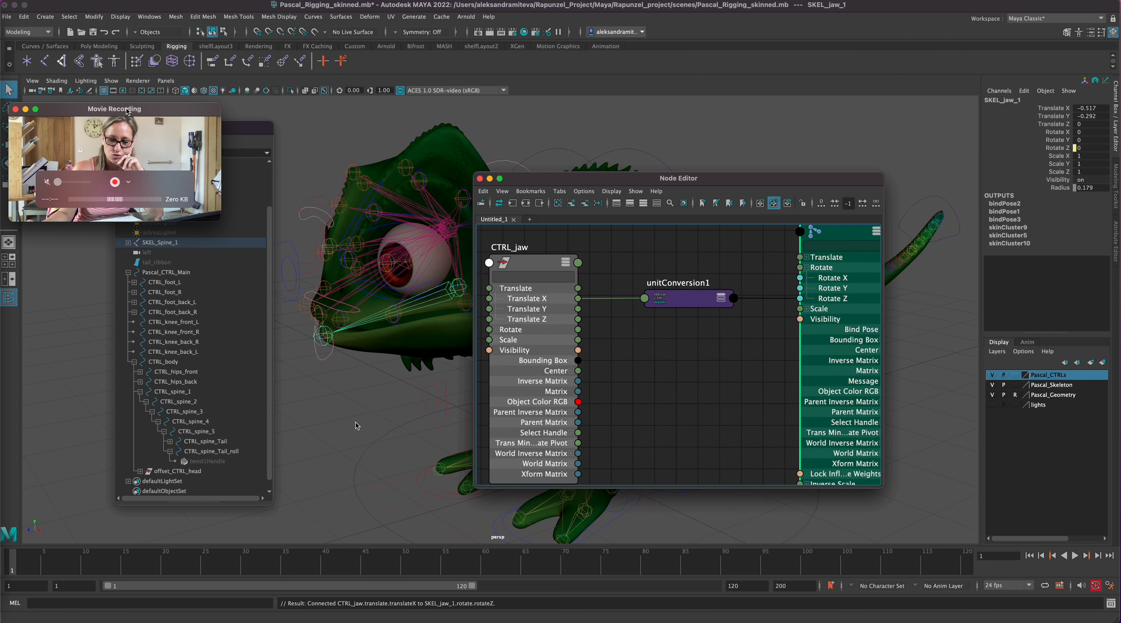
- Hide the Pascal_Skeleton display layer to leave the character's face and controls unobstructed
alt+drag(359, 423, 422, 406)
alt+middle_drag(422, 406, 399, 402)
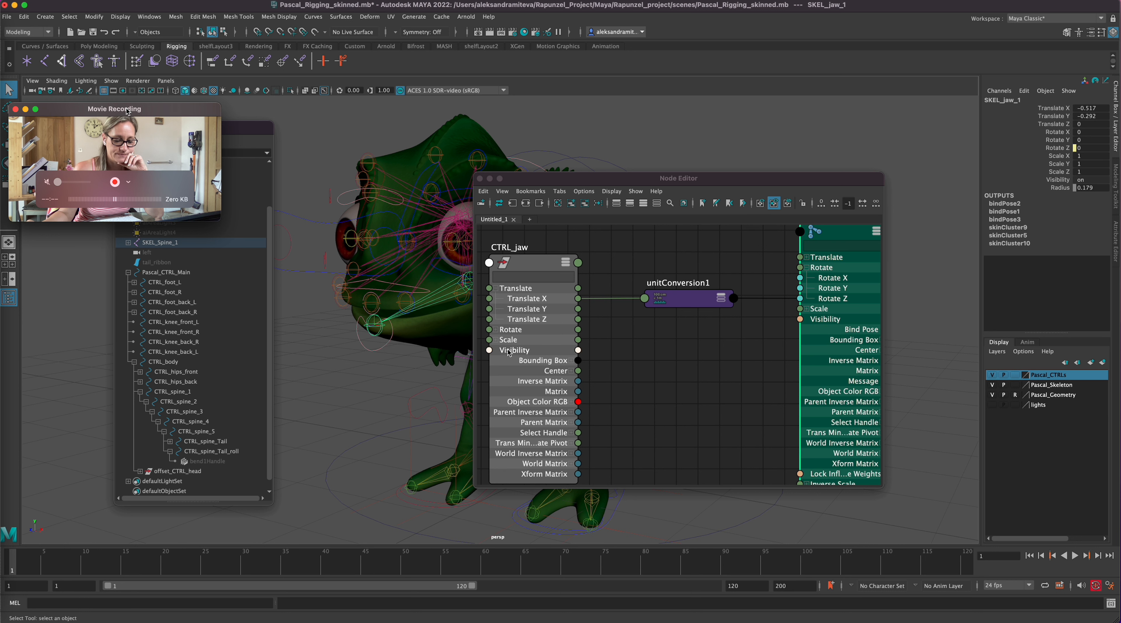
click(993, 385)
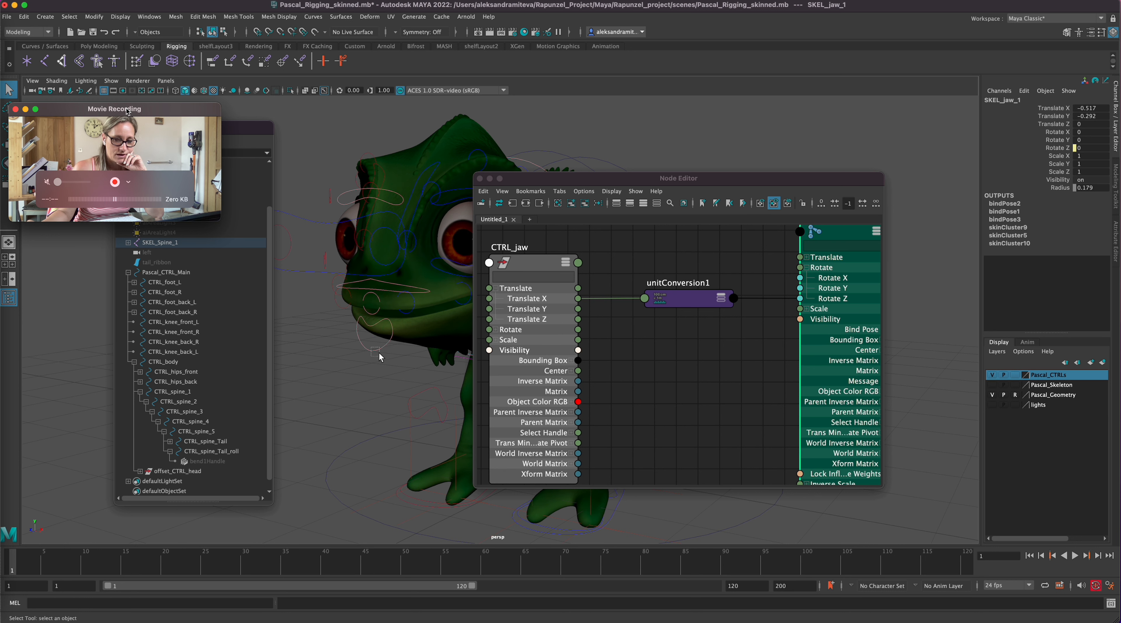
- Test the jaw connection by moving CTRL_jaw down about 0.79 units, and undo the move
drag(379, 357, 381, 358)
key(w)
drag(375, 284, 374, 373)
key(super+z)
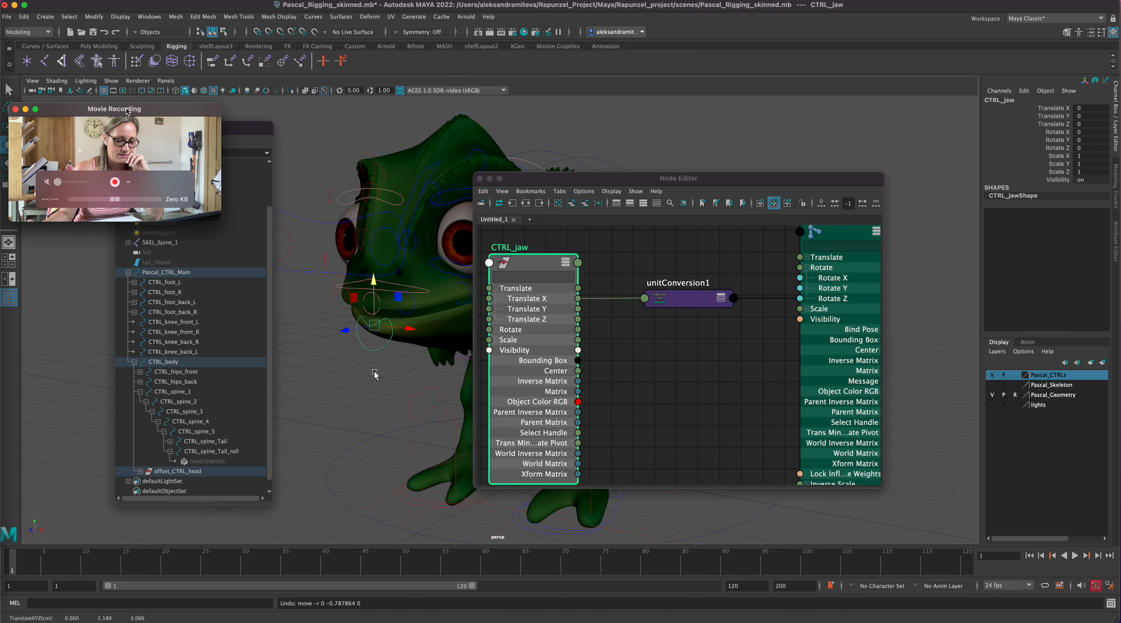
- Create a multDoubleLinear node in the graph and place it beneath unitConversion1
click(714, 371)
key(Tab)
text(mult)
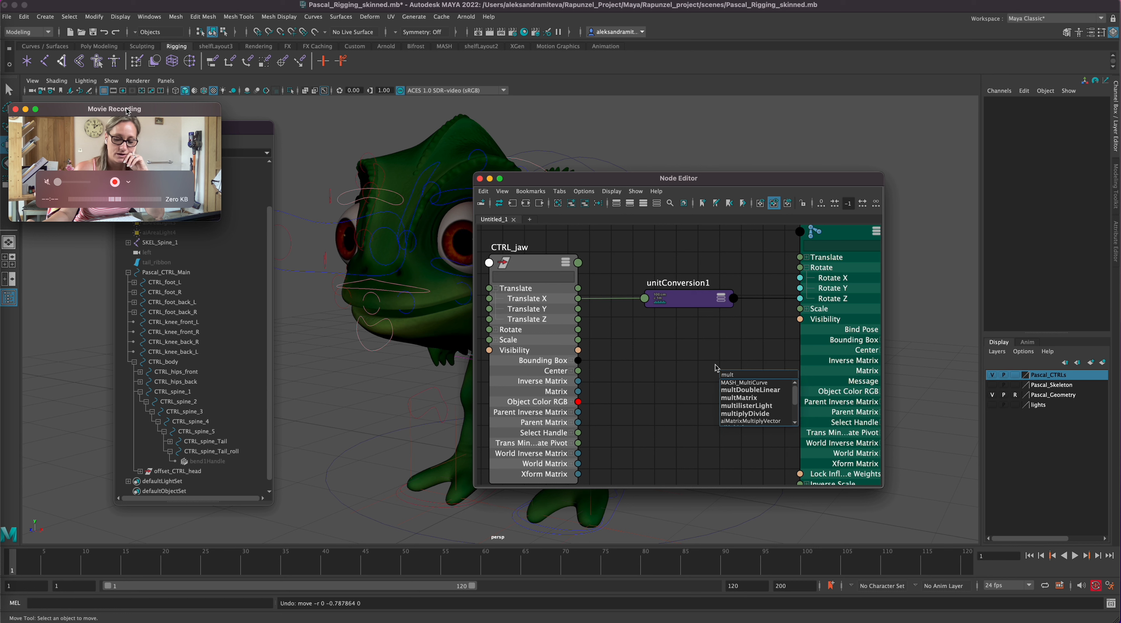
click(758, 391)
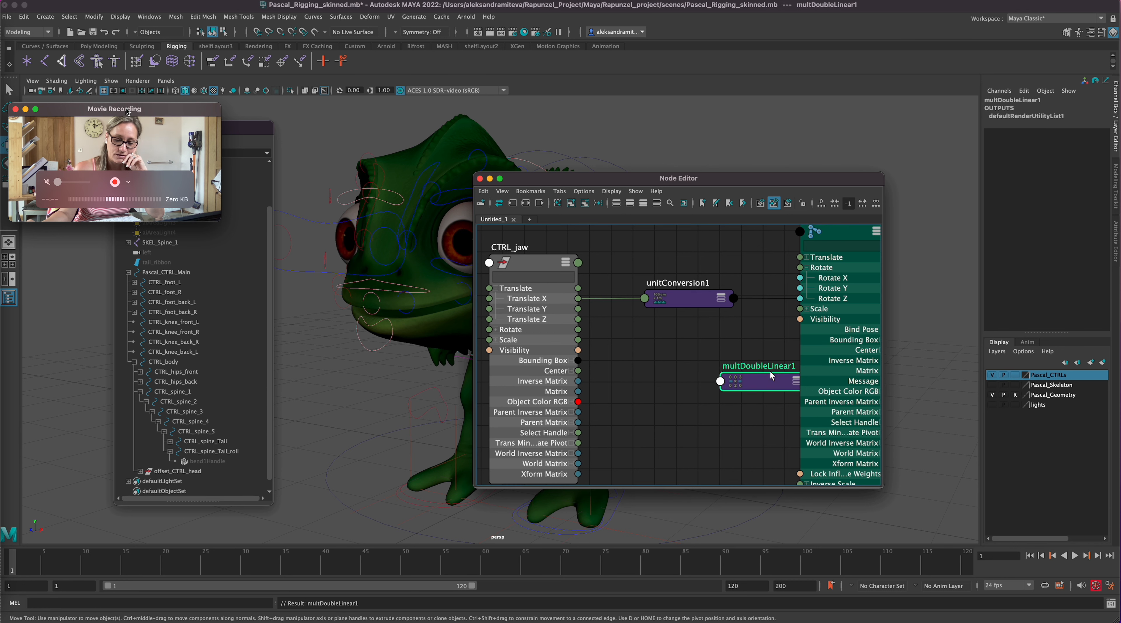
drag(759, 392, 687, 348)
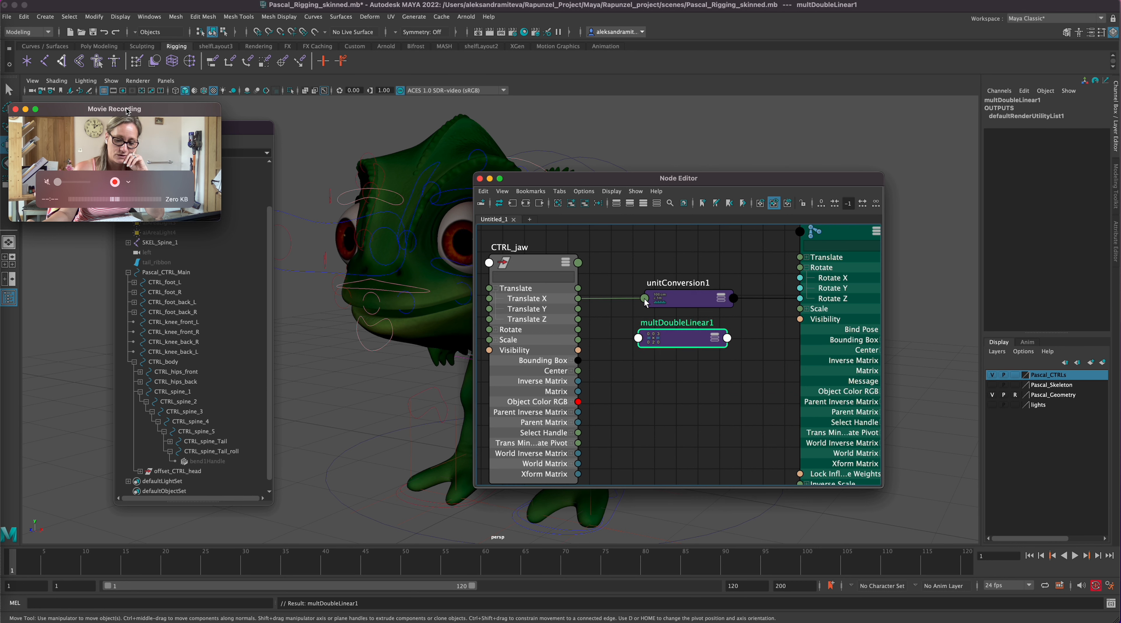
- Connect CTRL_jaw's Translate X to Input 1 of the multDoubleLinear node and its output to SKEL_jaw_1's Rotate Z
drag(580, 301, 648, 343)
click(649, 343)
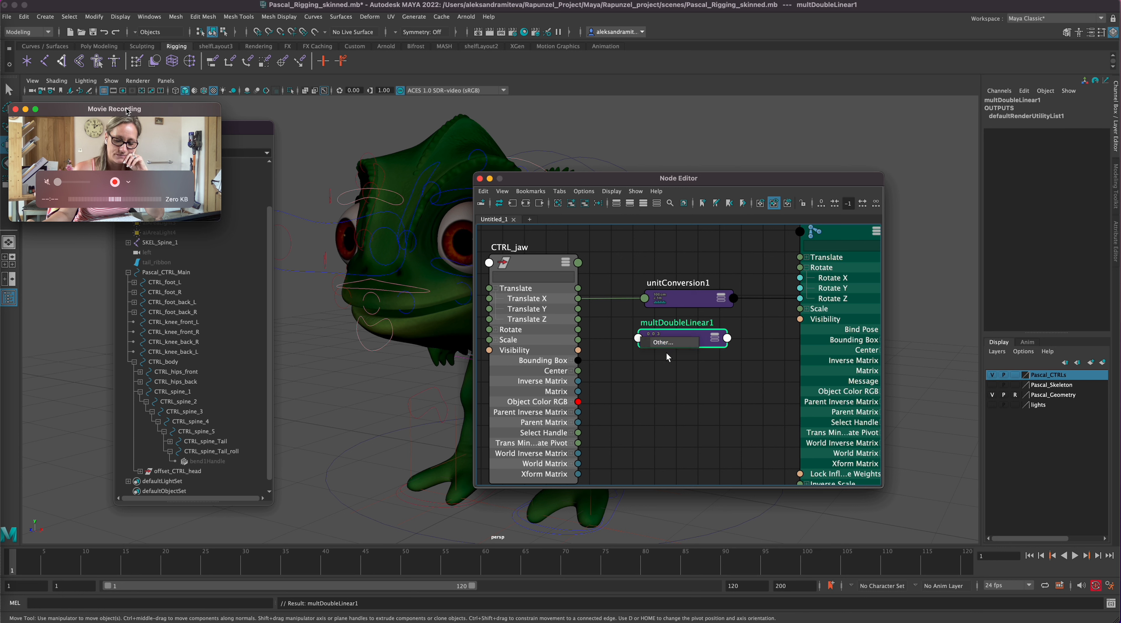
click(427, 286)
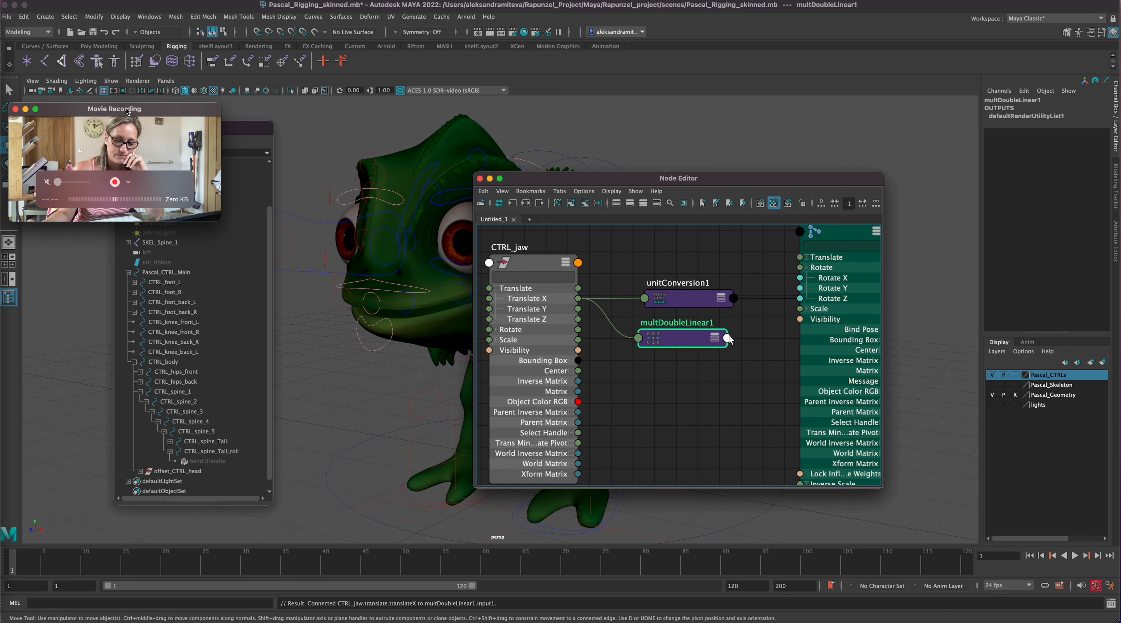
drag(727, 339, 800, 298)
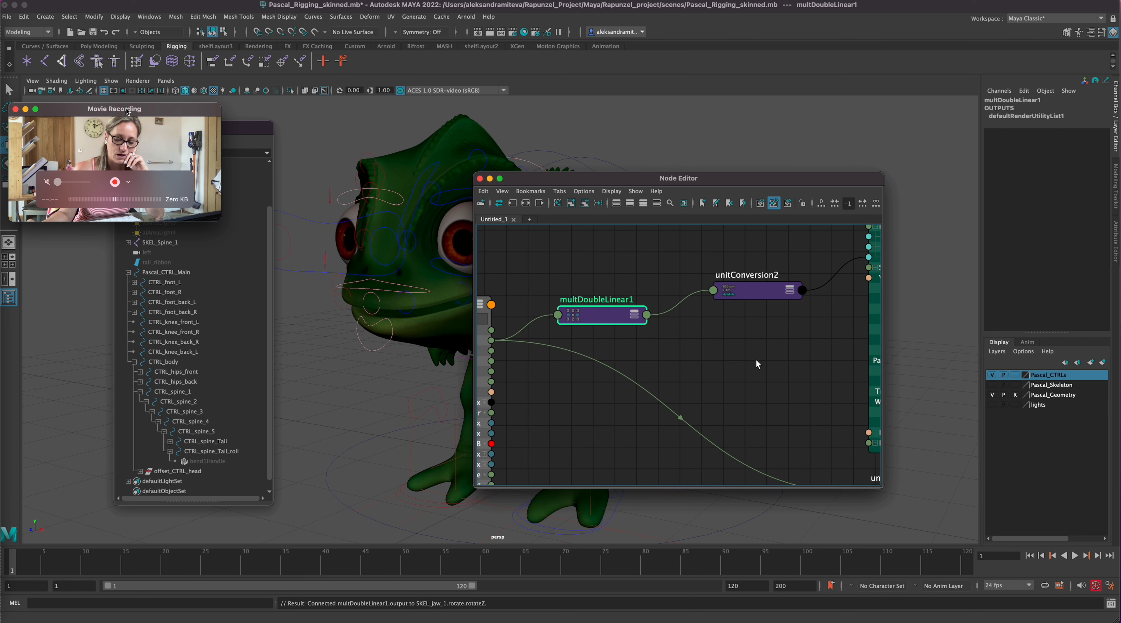
- Delete the leftover unitConversion1 node from the graph
scroll(783, 405, down, 5)
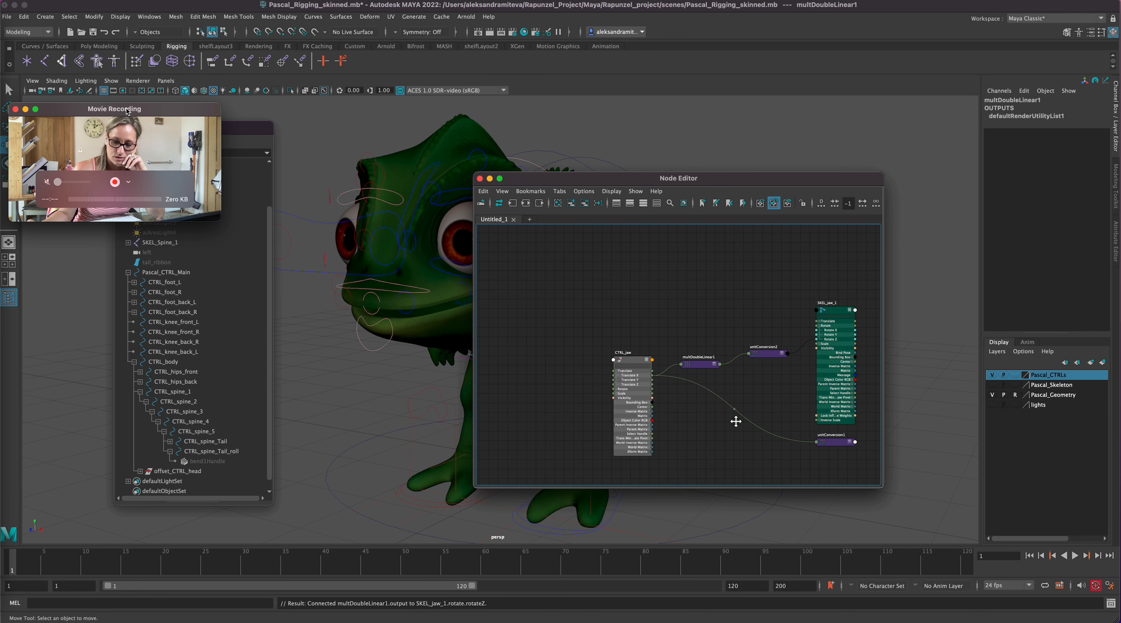
middle_drag(737, 422, 692, 396)
click(756, 425)
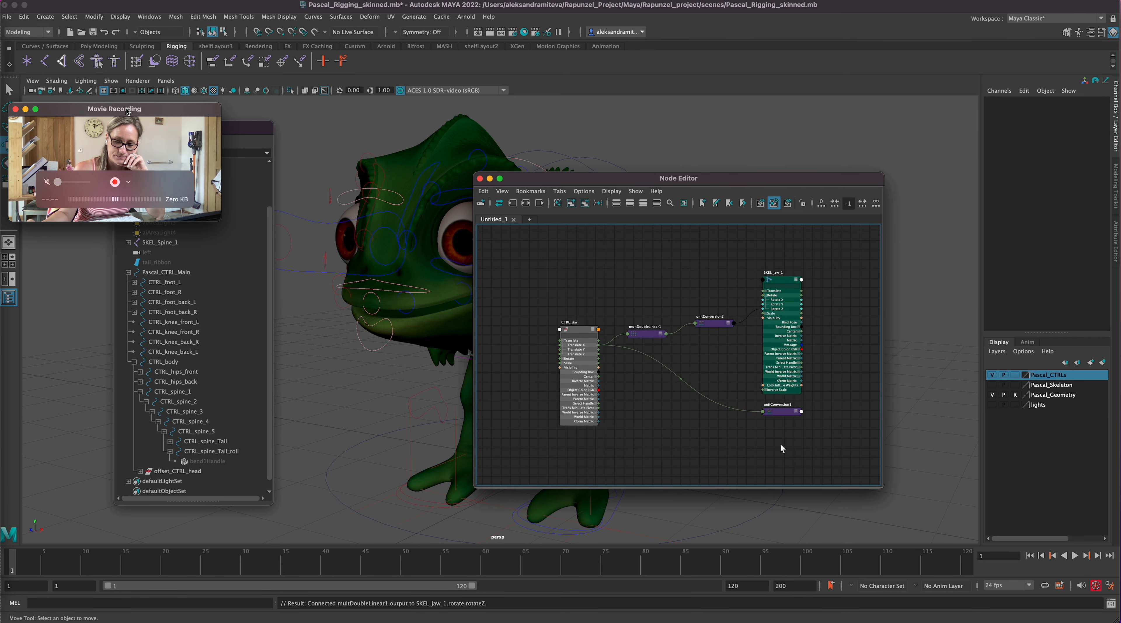
click(783, 414)
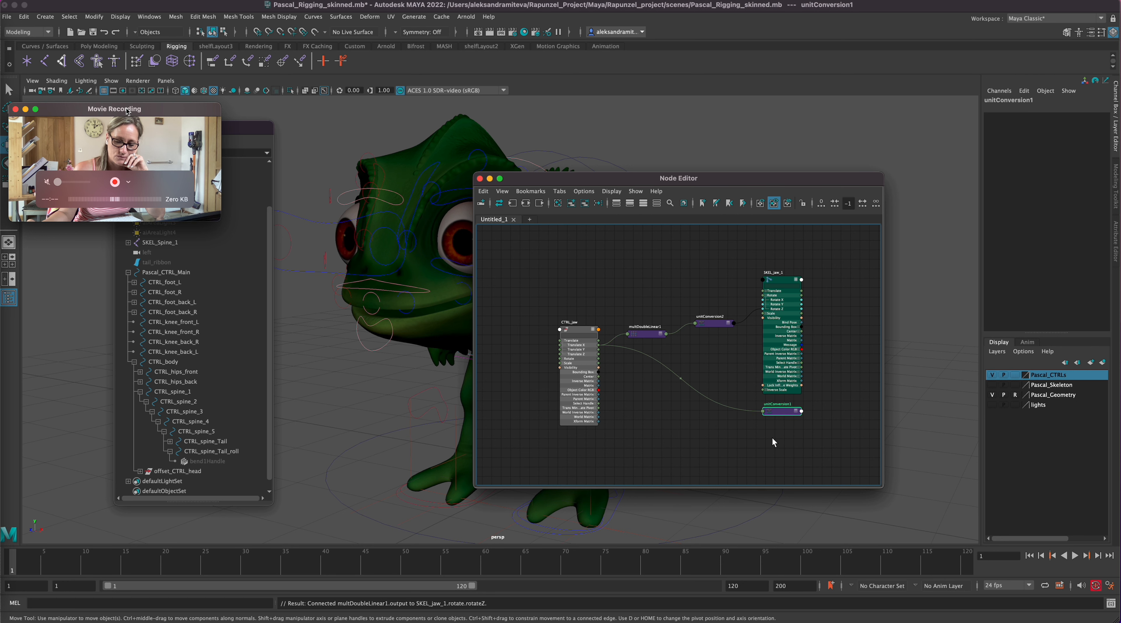
key(Delete)
- Expand the multDoubleLinear node, display its attributes and set Input 2 to 10
scroll(679, 384, up, 3)
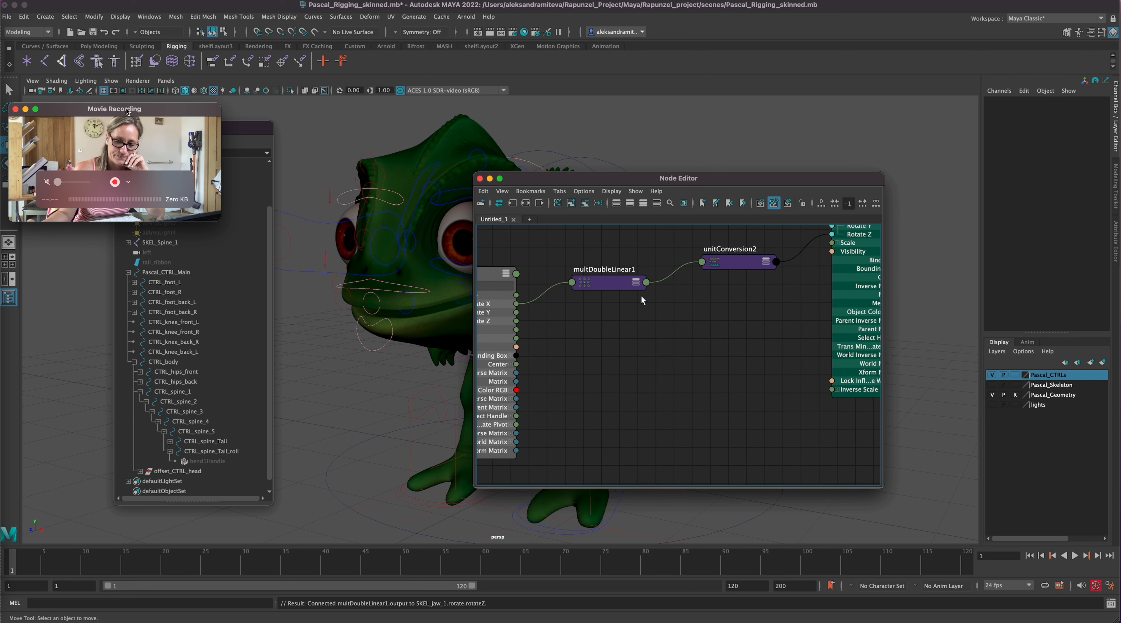
click(637, 283)
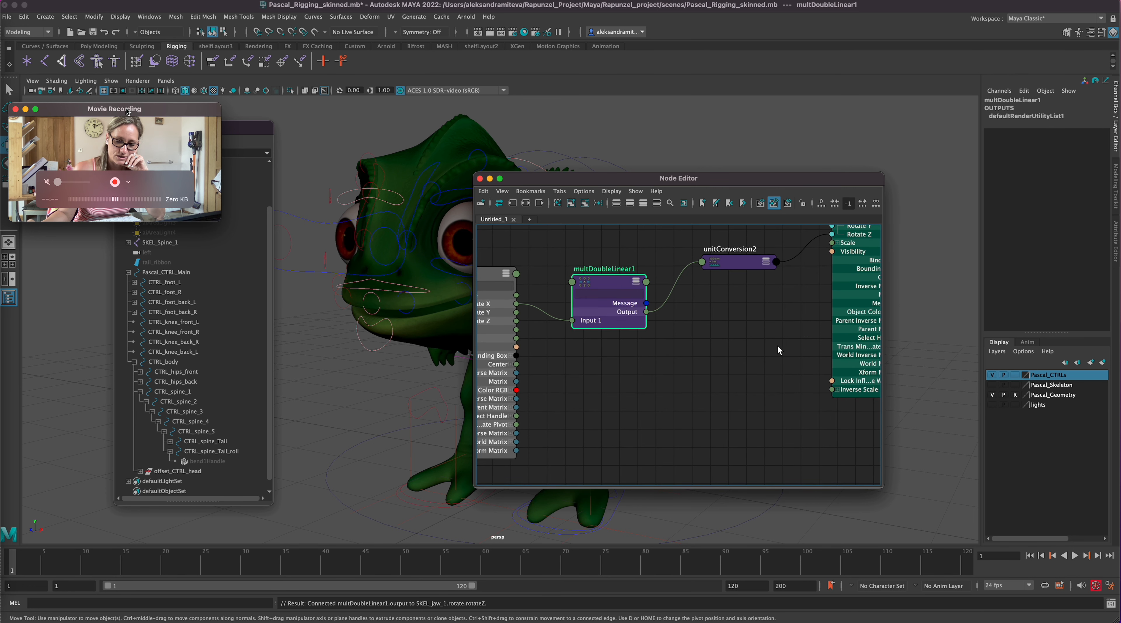
click(1113, 243)
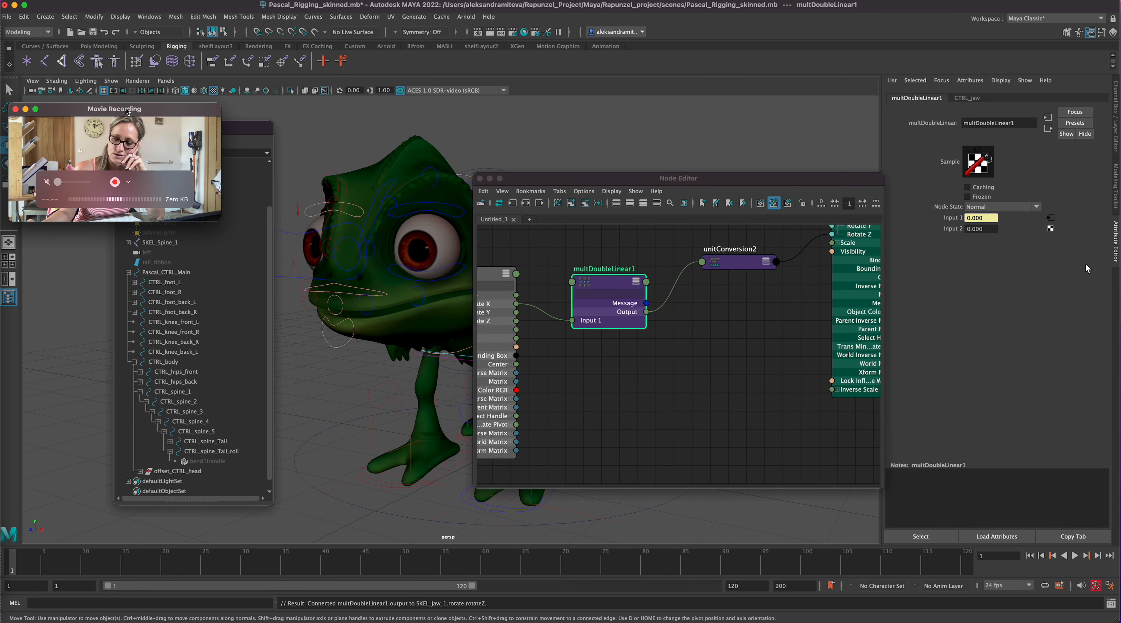
drag(972, 228, 959, 230)
text(0)
key(Return)
- Test the multiplied jaw rotation by moving CTRL_jaw down about 0.12 units, and undo the move
click(348, 343)
mouse_move(343, 281)
mouse_down()
mouse_move(336, 308)
mouse_move(342, 291)
mouse_up()
key(ctrl+z)
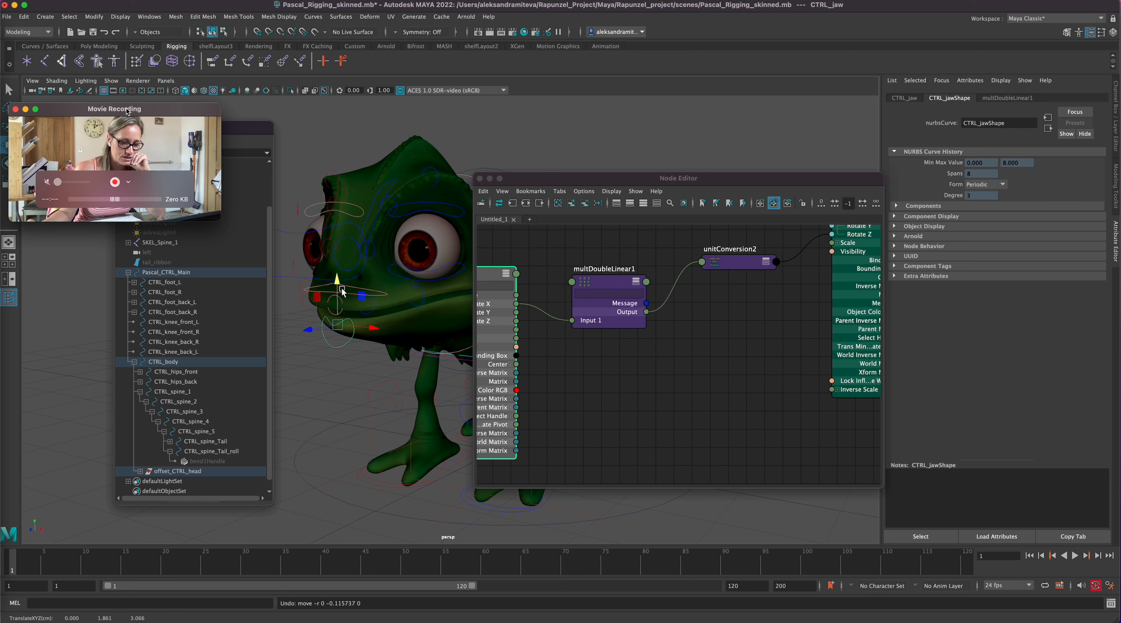
- Set Input 2 of the multDoubleLinear node to 100
click(612, 286)
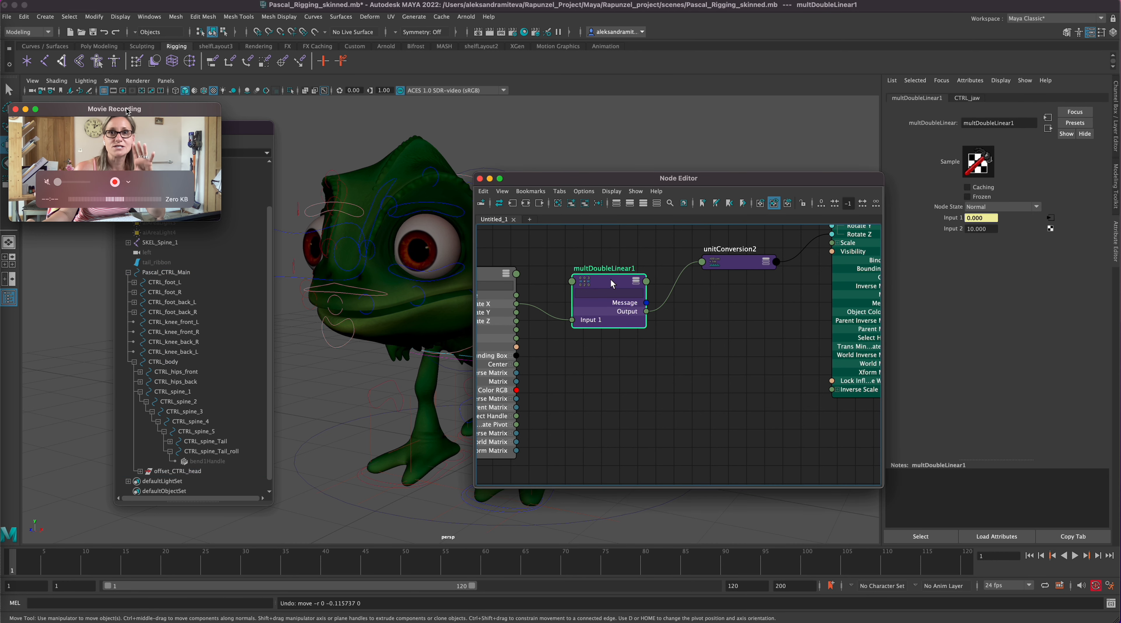
click(967, 230)
text(100)
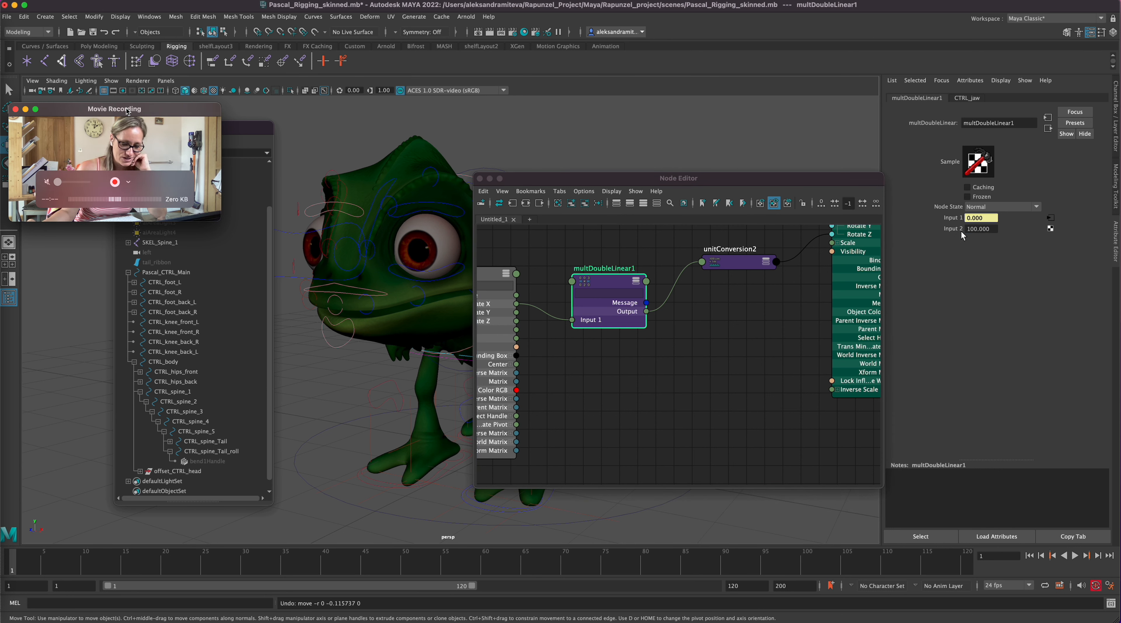
- Test the jaw rotation with the new multiplier by moving CTRL_jaw down about 0.14 units, and undo the move
click(347, 321)
mouse_move(338, 286)
mouse_down()
mouse_move(337, 328)
mouse_move(337, 299)
mouse_up()
key(ctrl+z)
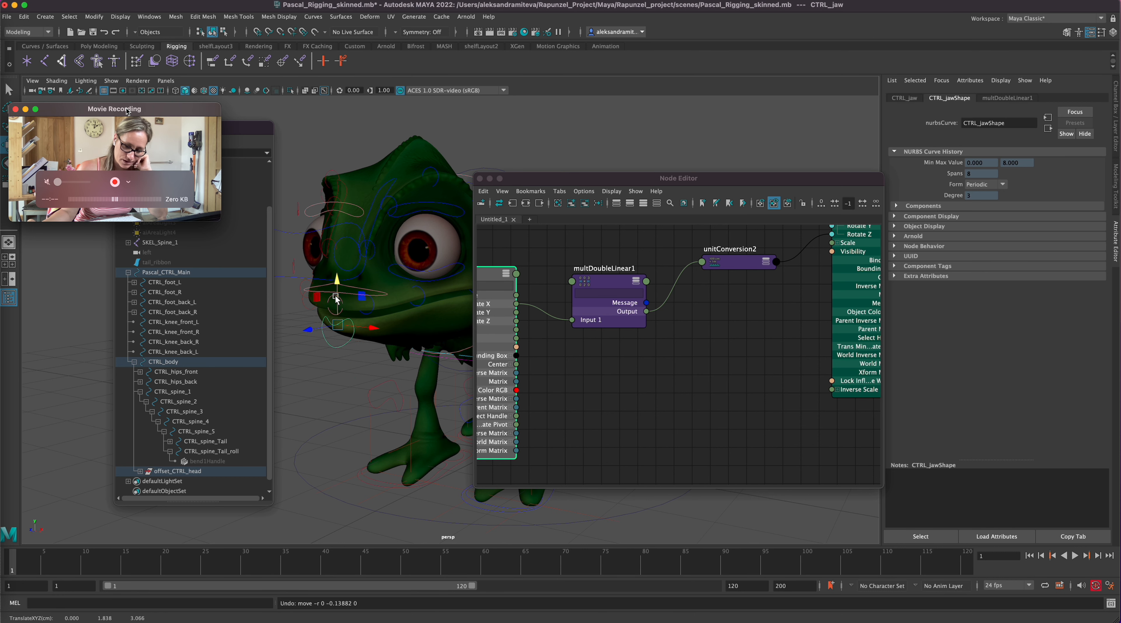
- Show the Pascal_Skeleton layer, select the SKEL_jaw_1 joint and display its rotation axes clear of the Node Editor
click(1115, 109)
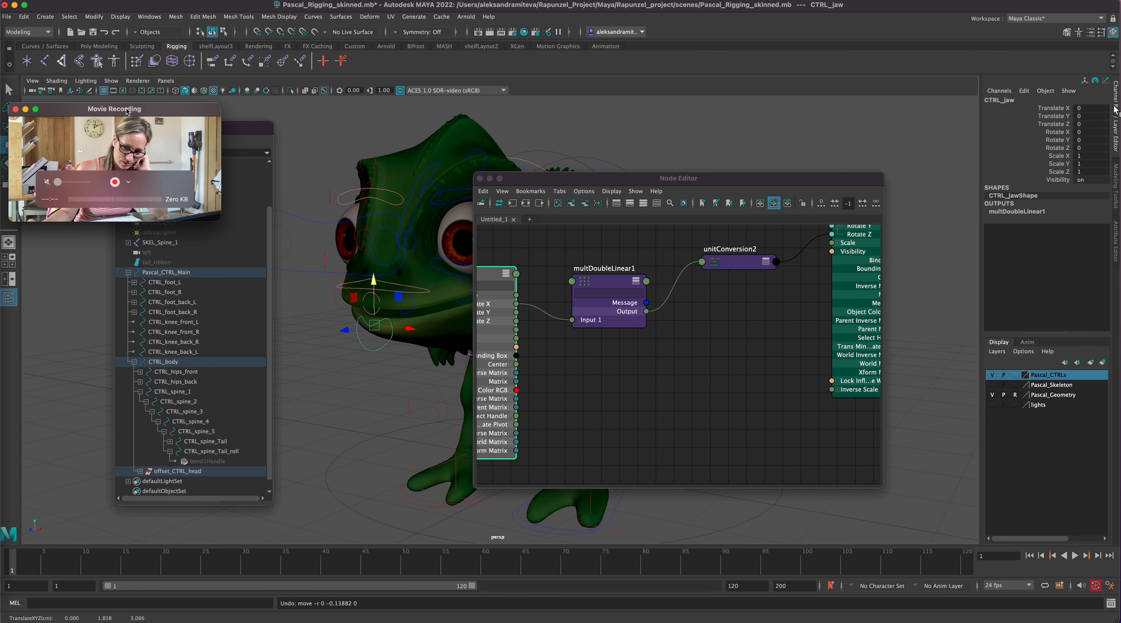
click(993, 385)
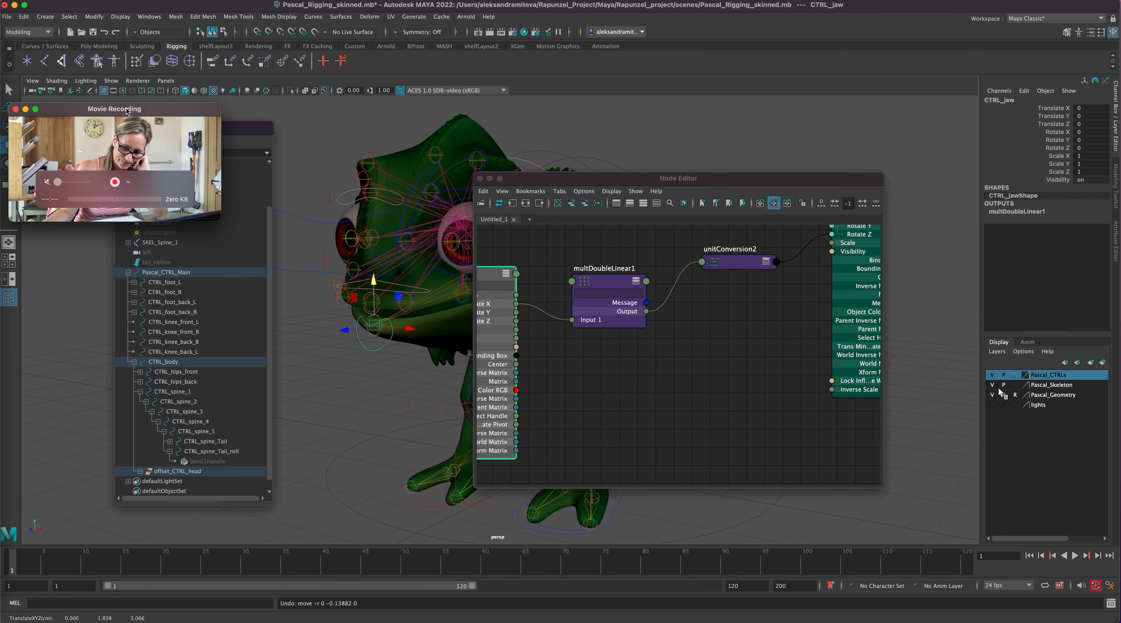
click(434, 295)
drag(580, 178, 641, 167)
key(e)
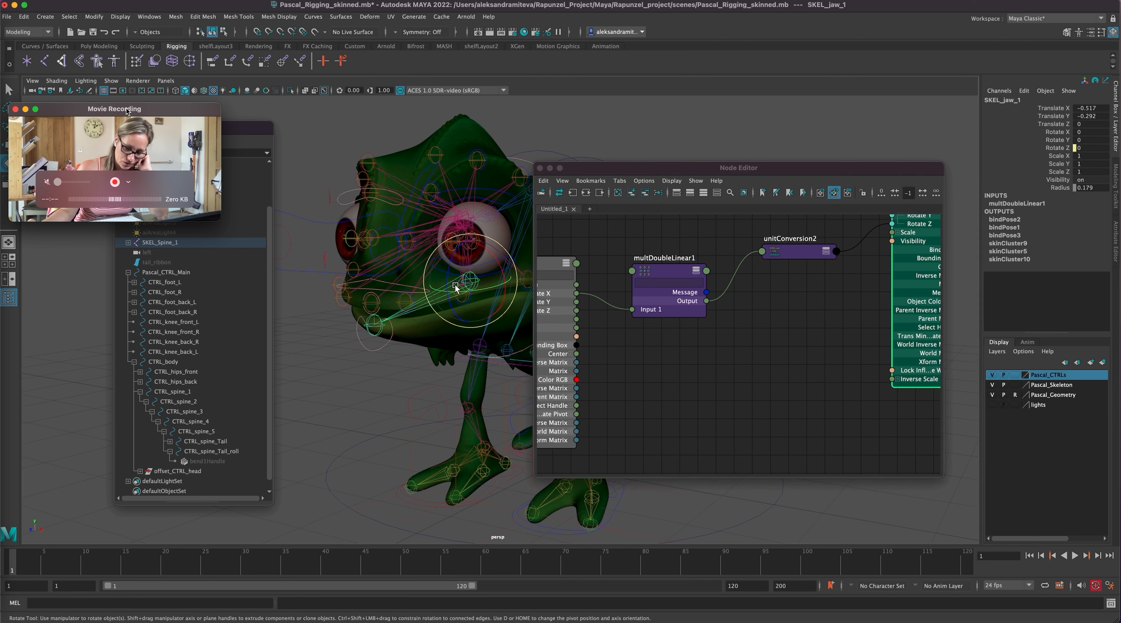
drag(449, 268, 371, 345)
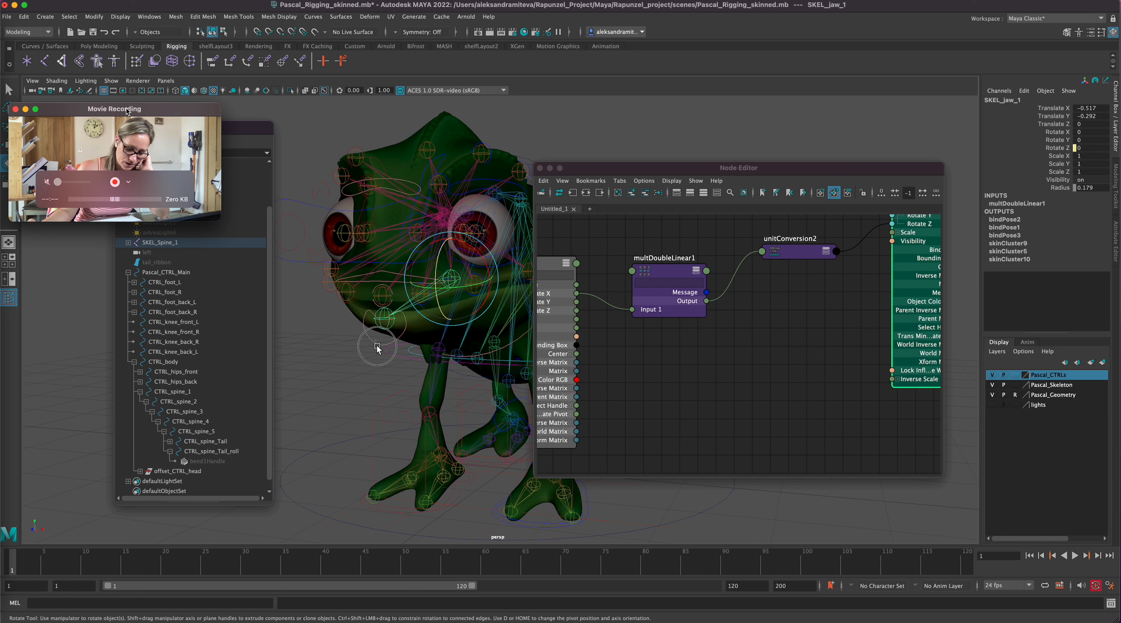
- Test the jaw joint with the skeleton visible by moving CTRL_jaw down slightly, and undo the move
click(374, 347)
key(w)
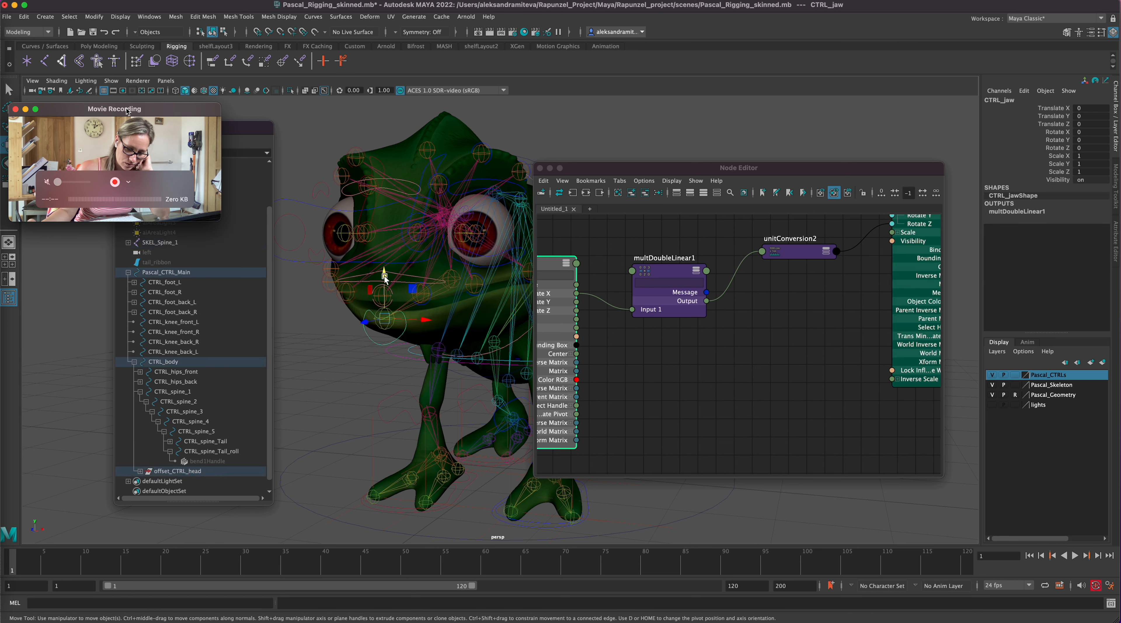
drag(384, 297, 384, 304)
key(z)
key(z)
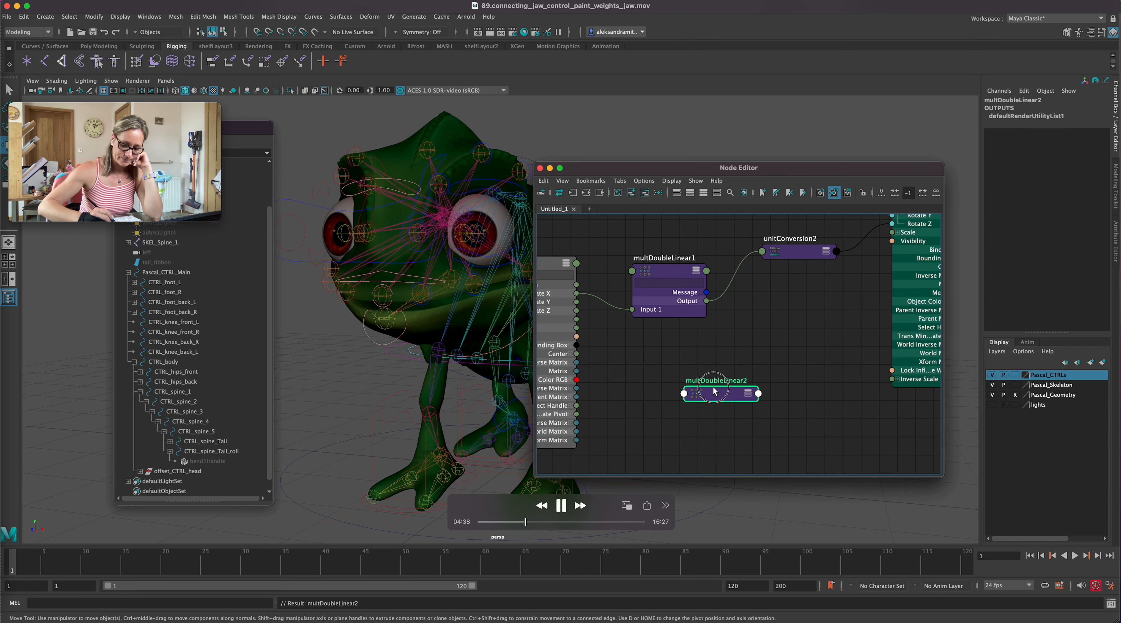
key(space)
click(516, 521)
key(space)
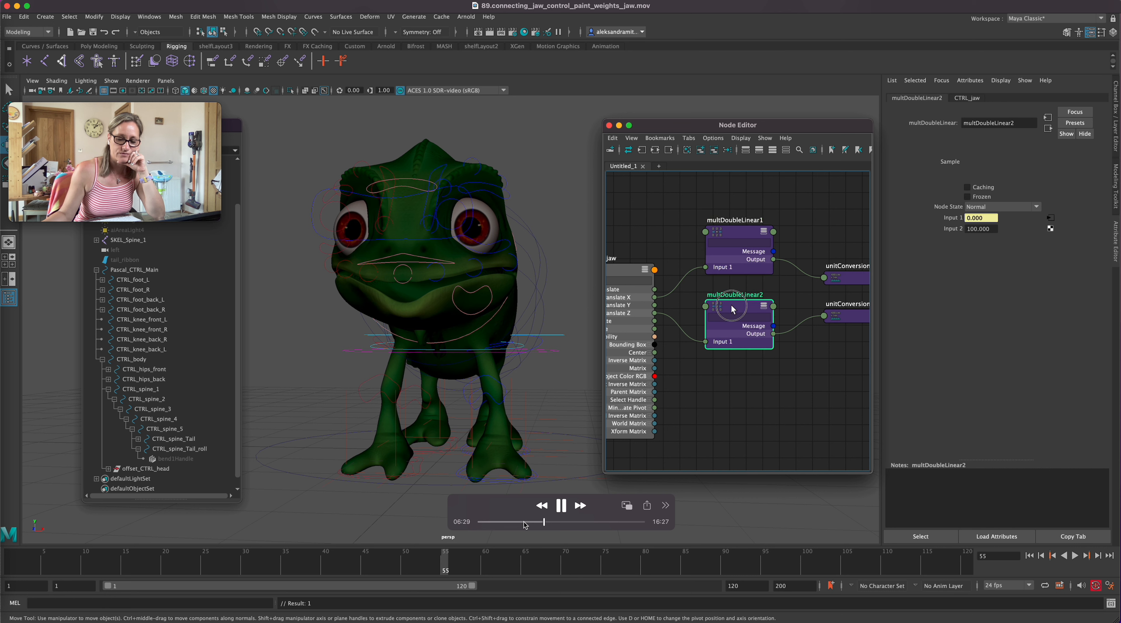
- Open the Input 2 value of the multDoubleLinear2 node for editing
drag(971, 228, 957, 232)
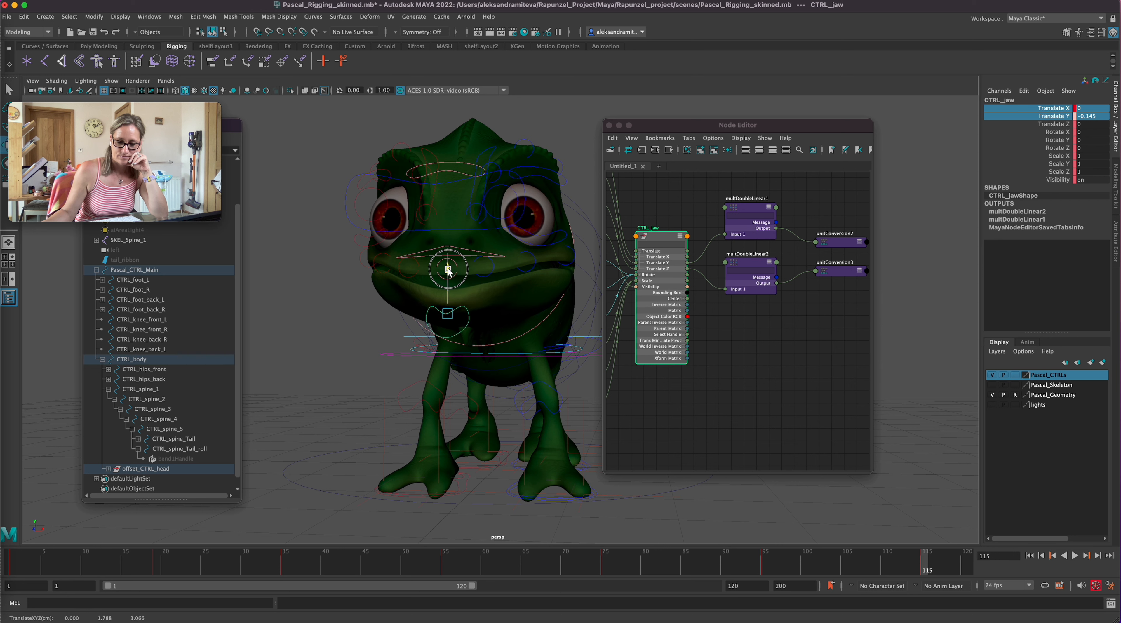
- Test the sideways jaw motion by moving CTRL_jaw about 0.41 units along X, and undo the move
drag(449, 284, 541, 289)
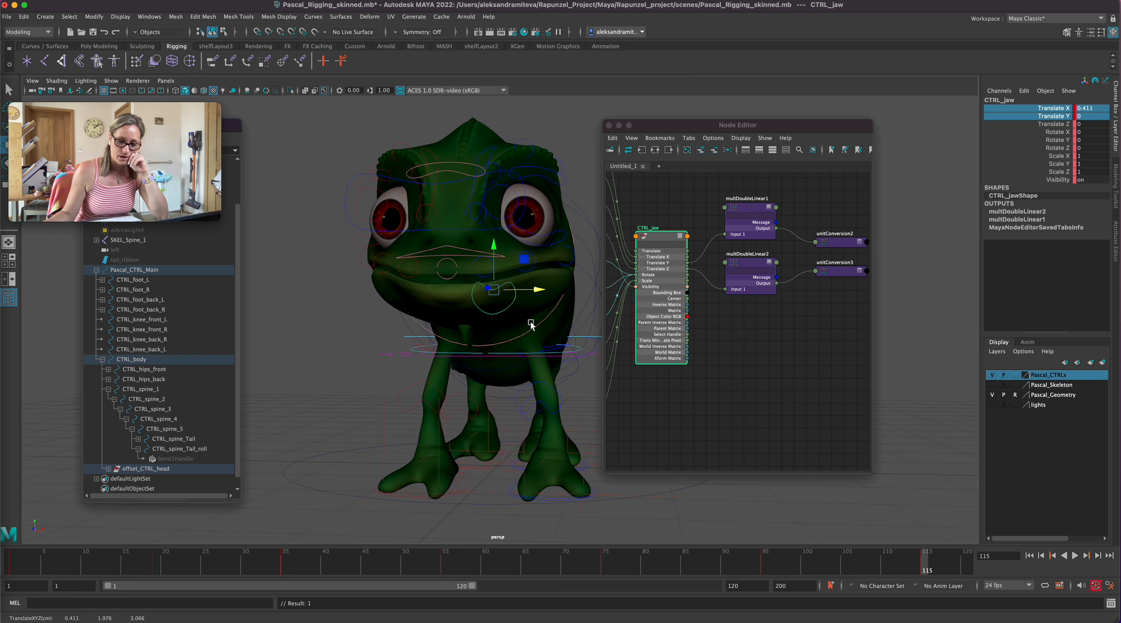
key(ctrl+z)
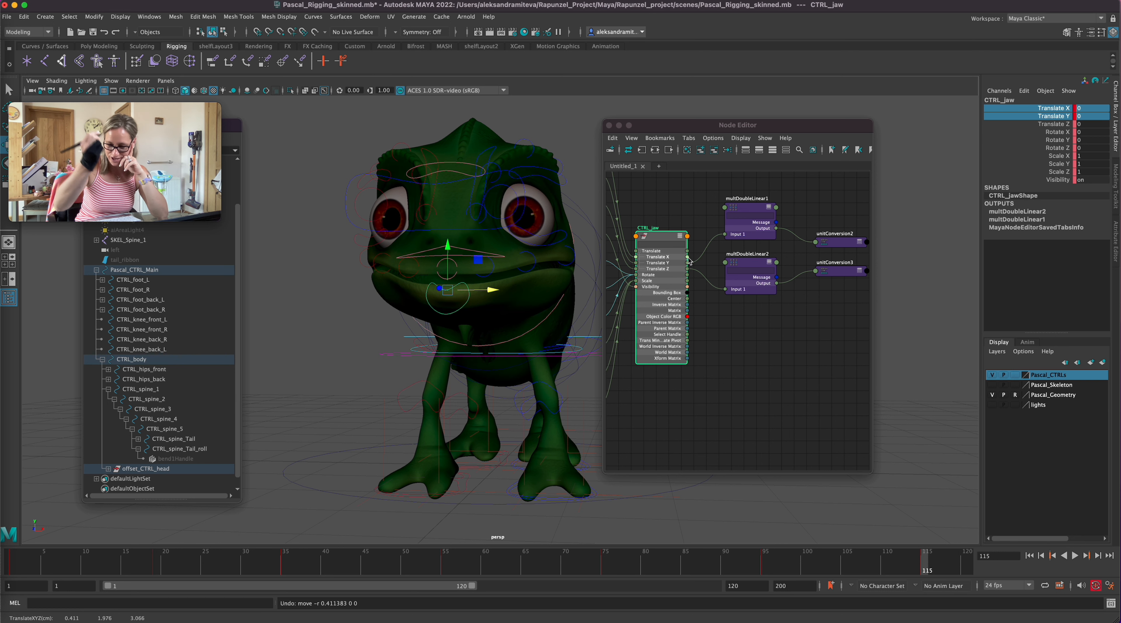
- Connect CTRL_jaw's Translate X to Input 1 of the multDoubleLinear2 node in place of its existing input connection
click(697, 265)
click(703, 276)
click(709, 271)
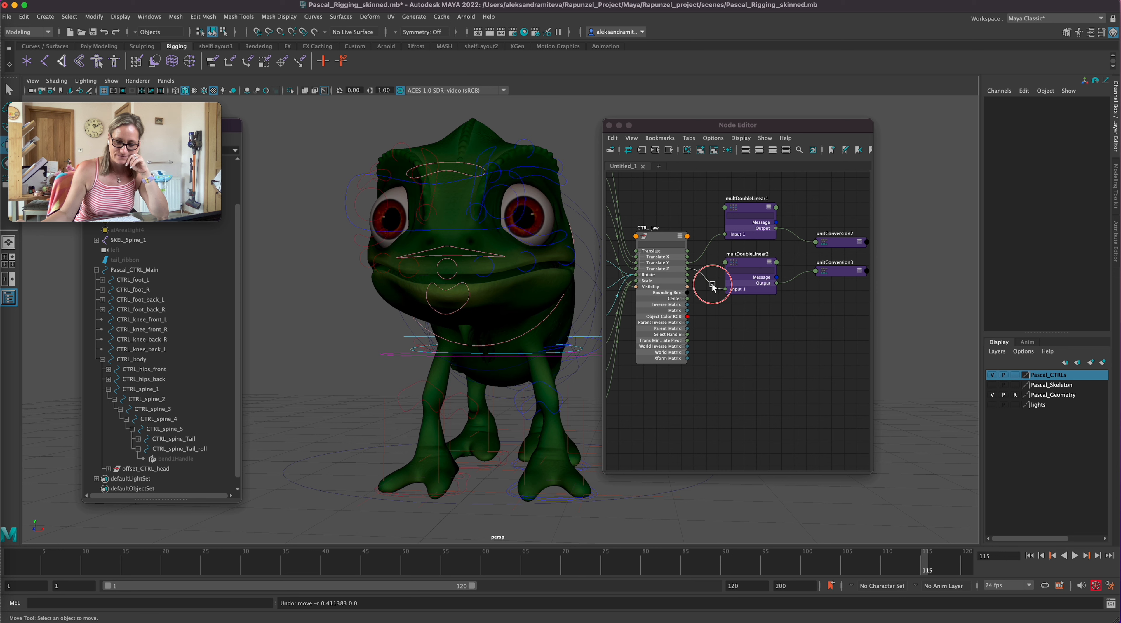
click(705, 279)
alt+right_drag(729, 357, 761, 313)
alt+middle_drag(744, 306, 783, 358)
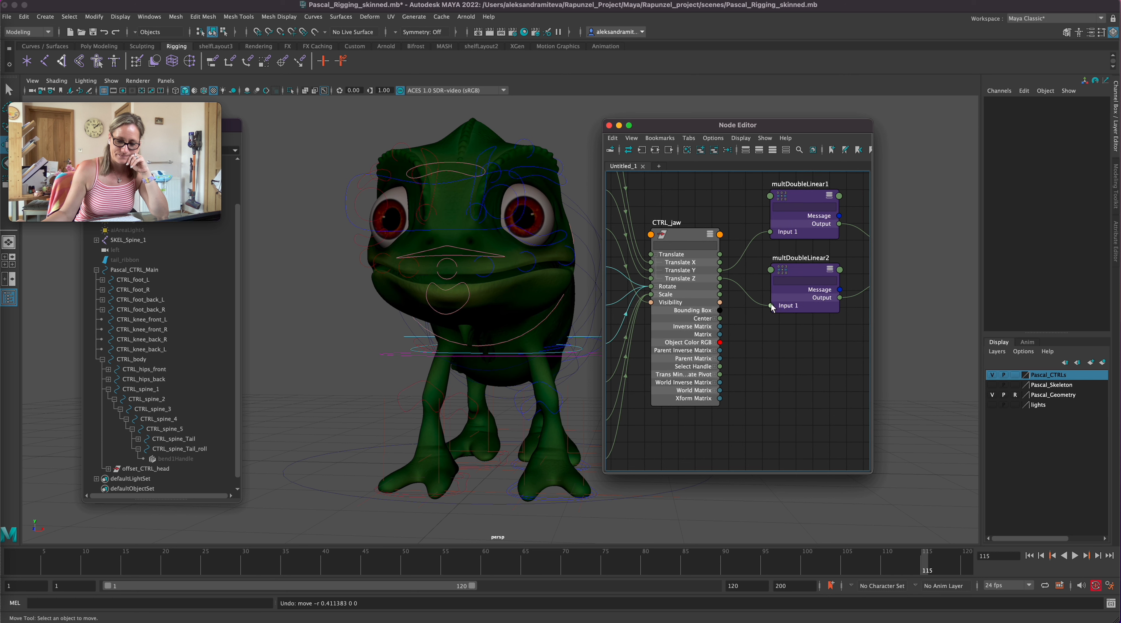
drag(760, 307, 782, 311)
alt+right_drag(790, 356, 713, 344)
alt+middle_drag(766, 364, 732, 337)
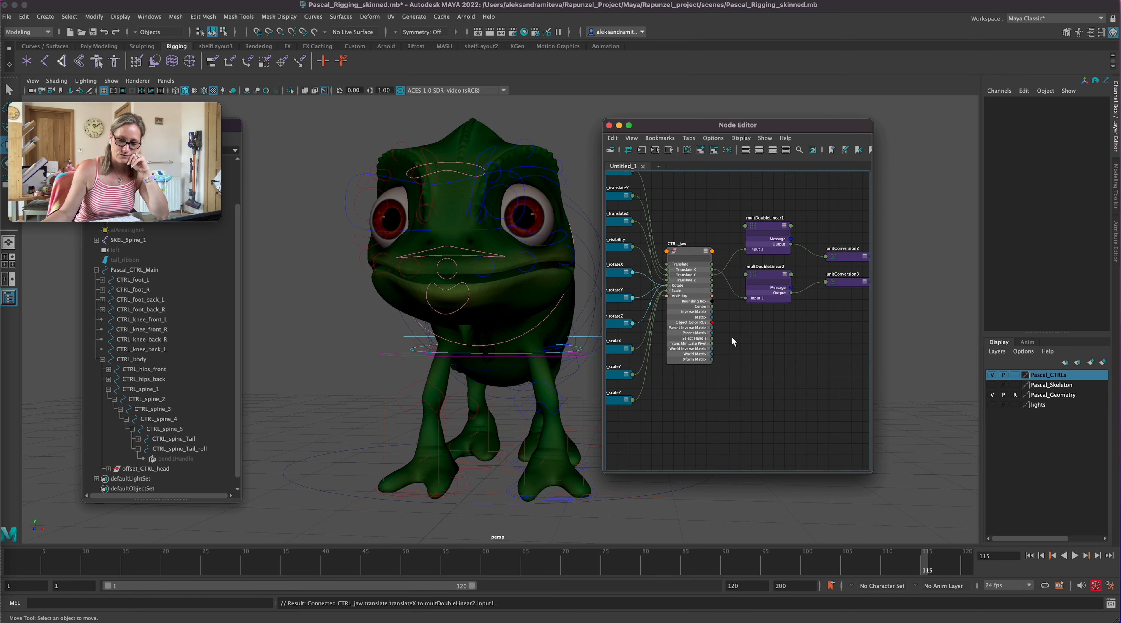
- Test the new Translate X connection by moving CTRL_jaw sideways along X, and undo the last move
click(452, 315)
drag(495, 289, 447, 294)
key(ctrl+z)
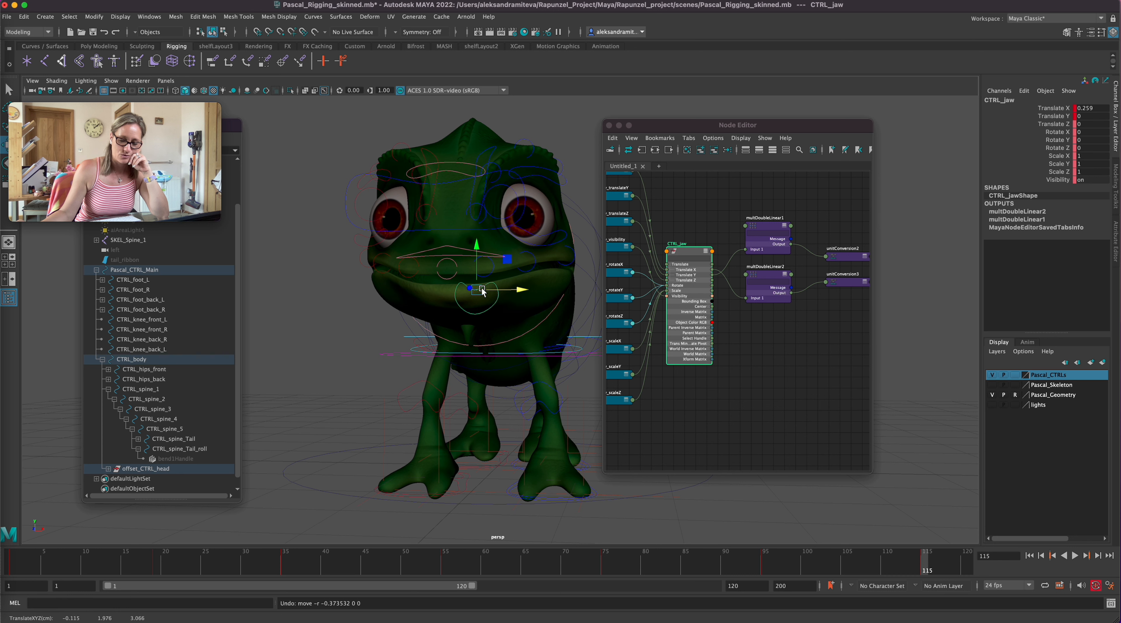
- Save the scene and reset CTRL_jaw's Translate X to 0
key(ctrl+s)
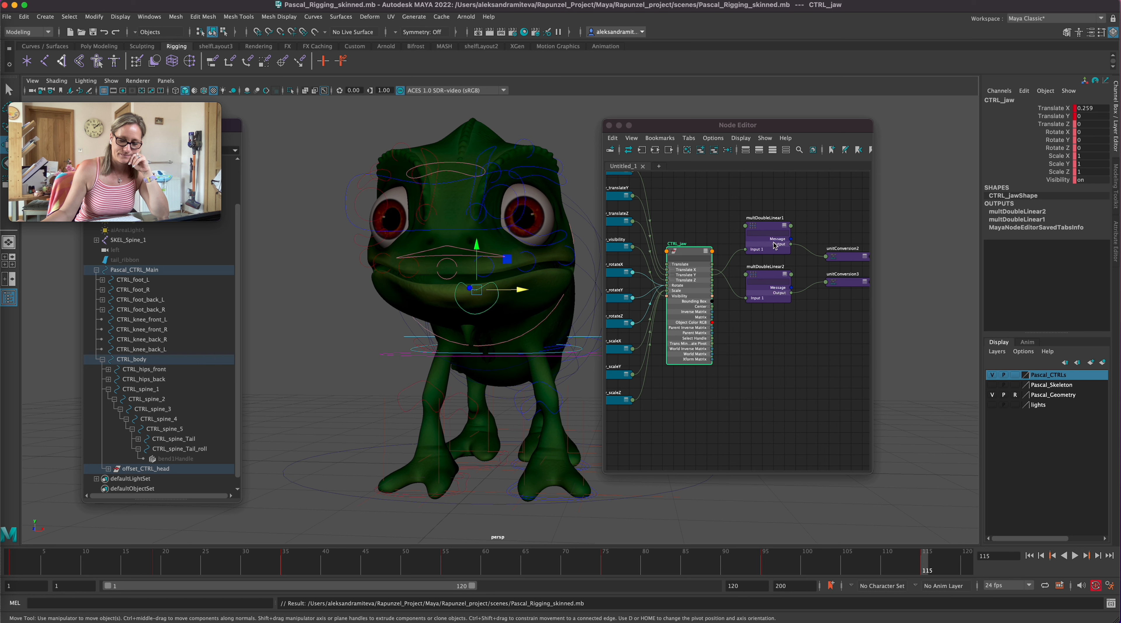
drag(529, 288, 491, 290)
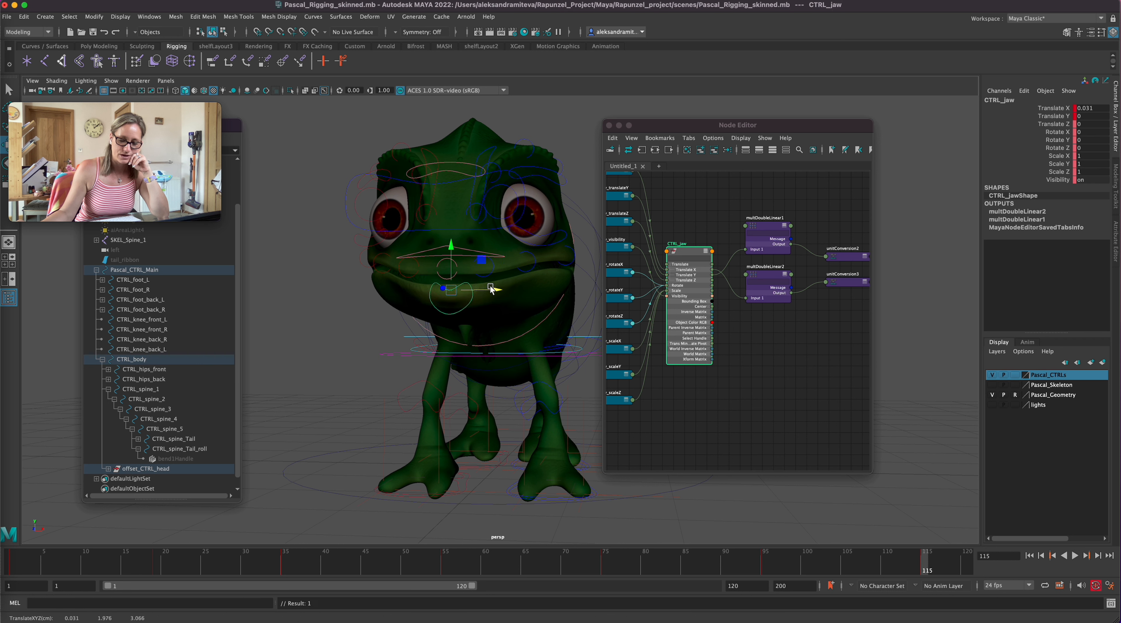
double_click(1099, 107)
text(0)
key(Return)
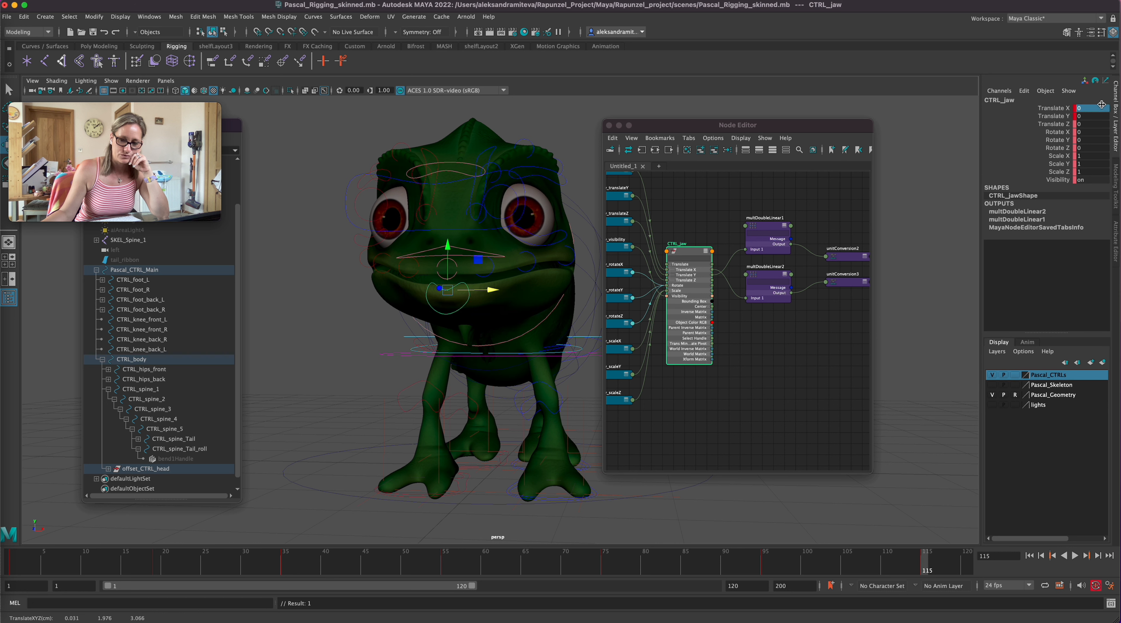
- Set Input 2 of the multDoubleLinear1 node to 50
click(766, 228)
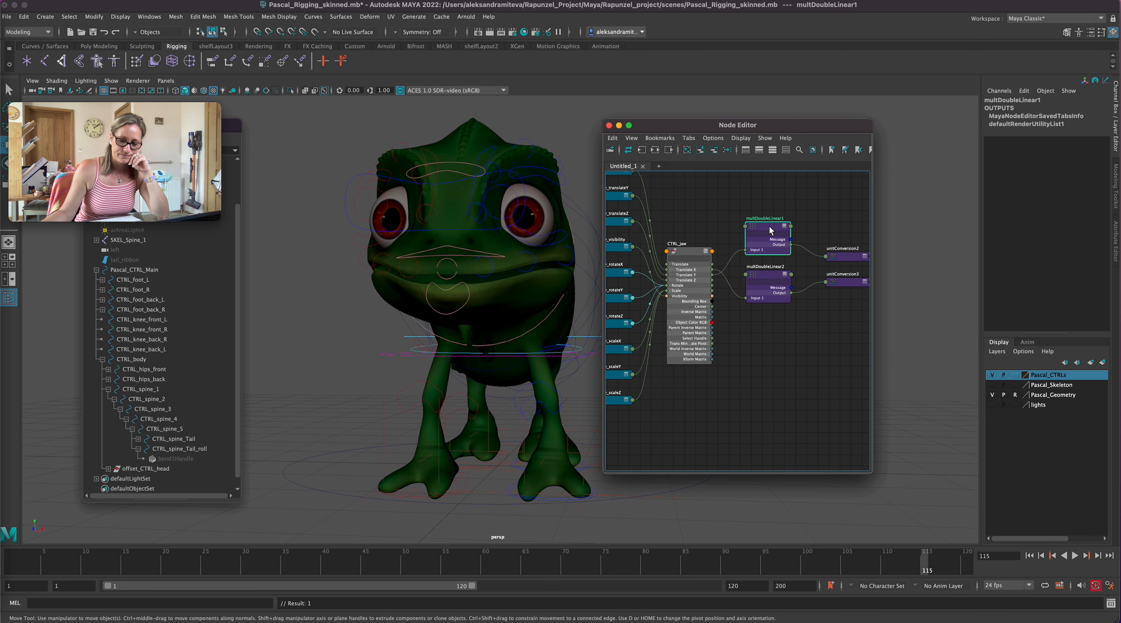
click(1115, 245)
drag(974, 228, 960, 228)
text(50)
key(Return)
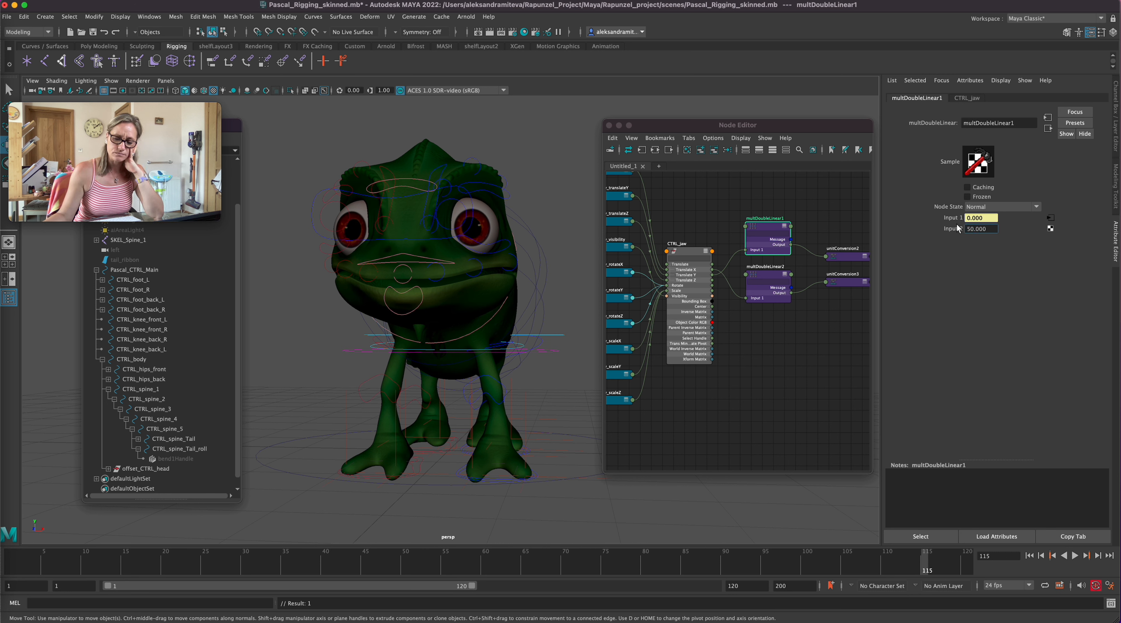
- Test the reduced jaw opening by moving CTRL_jaw down about 0.25 units, and undo the move
click(411, 311)
drag(403, 258, 406, 271)
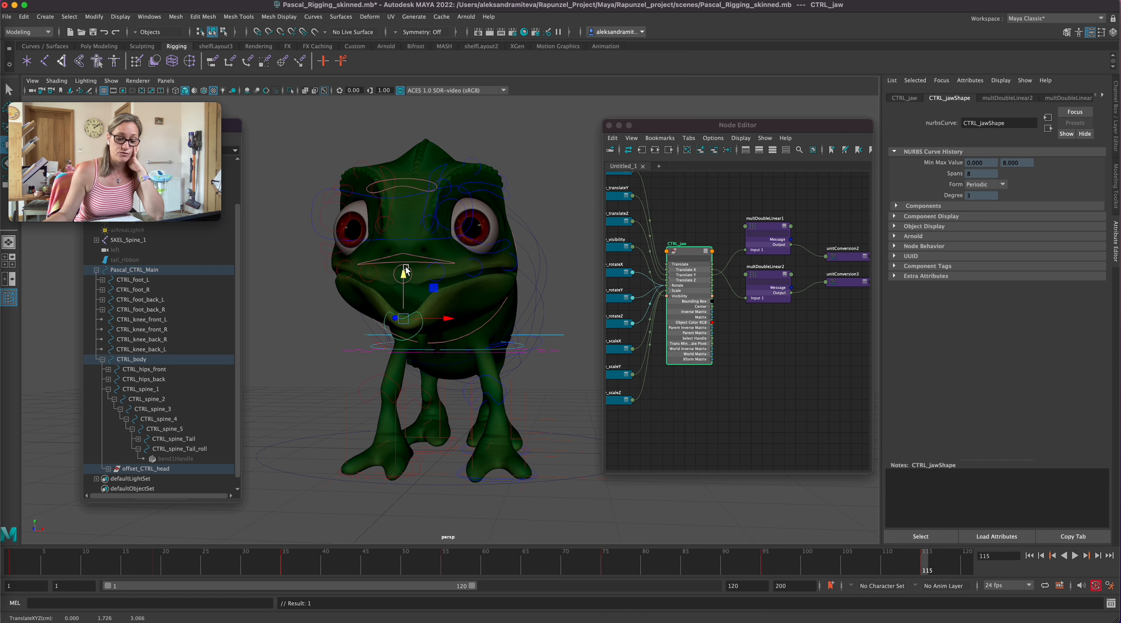
key(z)
- Set Input 2 of the multDoubleLinear2 node to 50
click(764, 279)
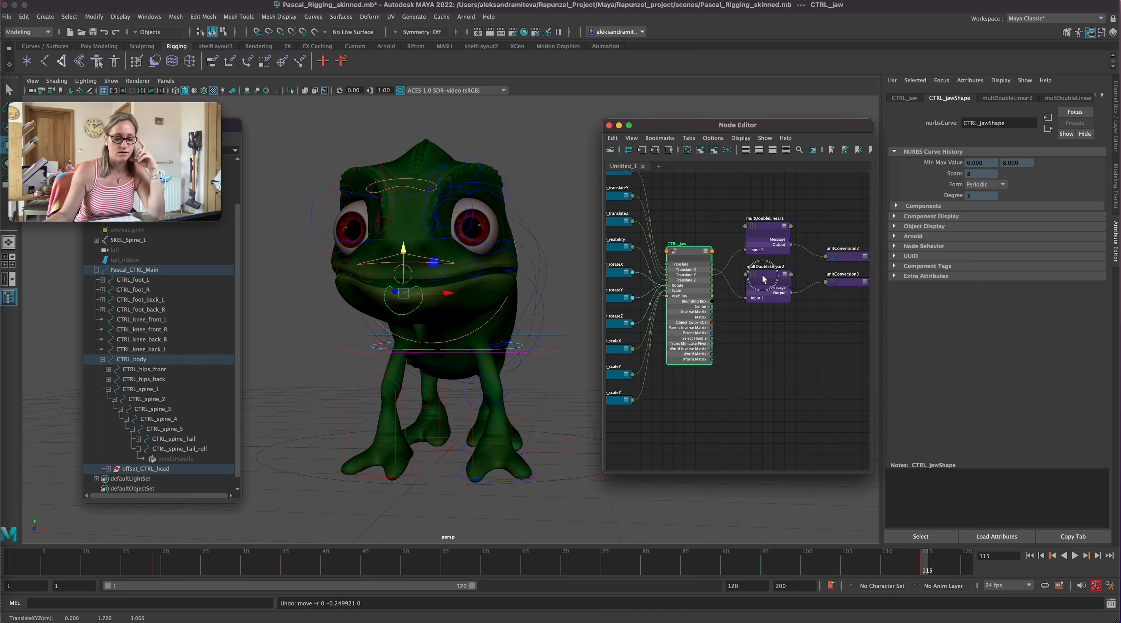
drag(974, 230, 962, 233)
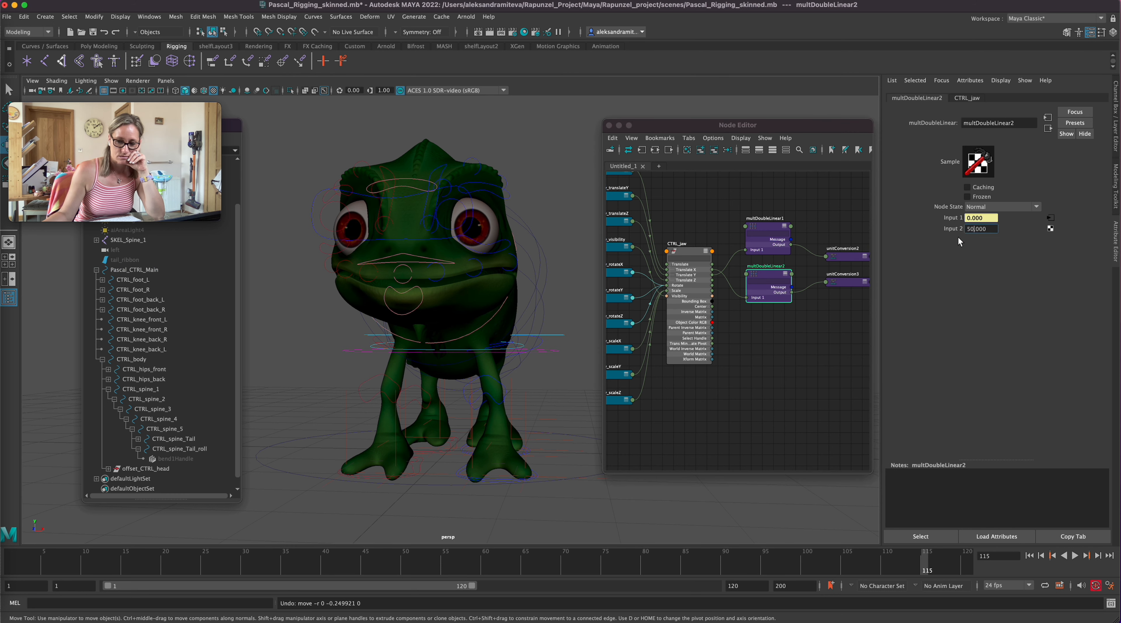
- Test the reduced sideways jaw rotation by moving CTRL_jaw about 0.14 units along negative X, and undo the move
click(415, 310)
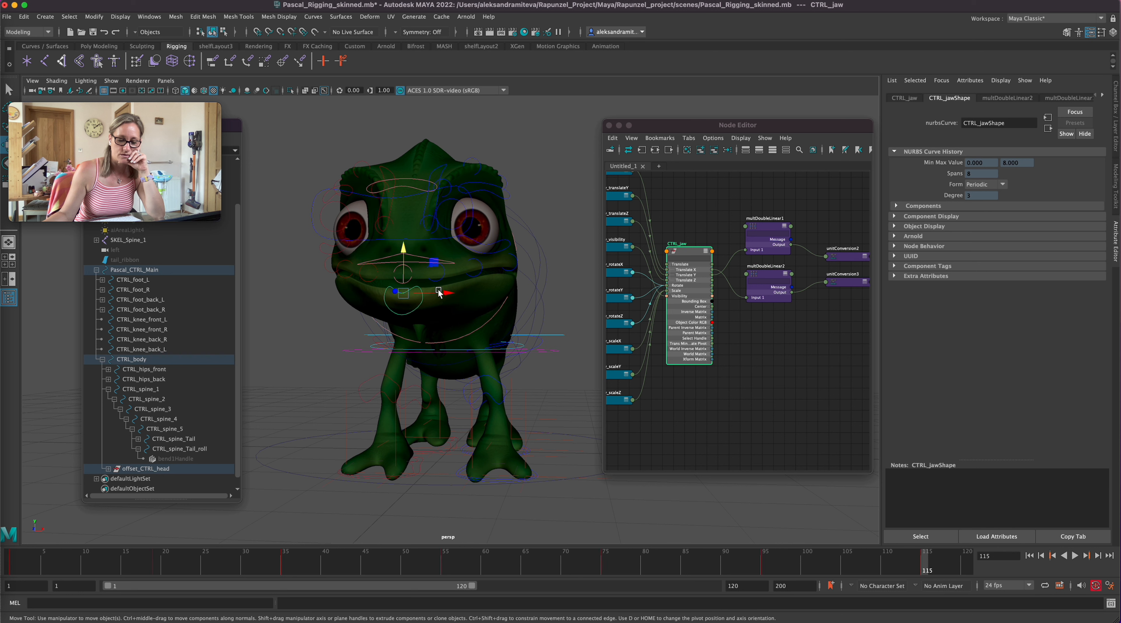
drag(475, 295, 433, 293)
key(ctrl+z)
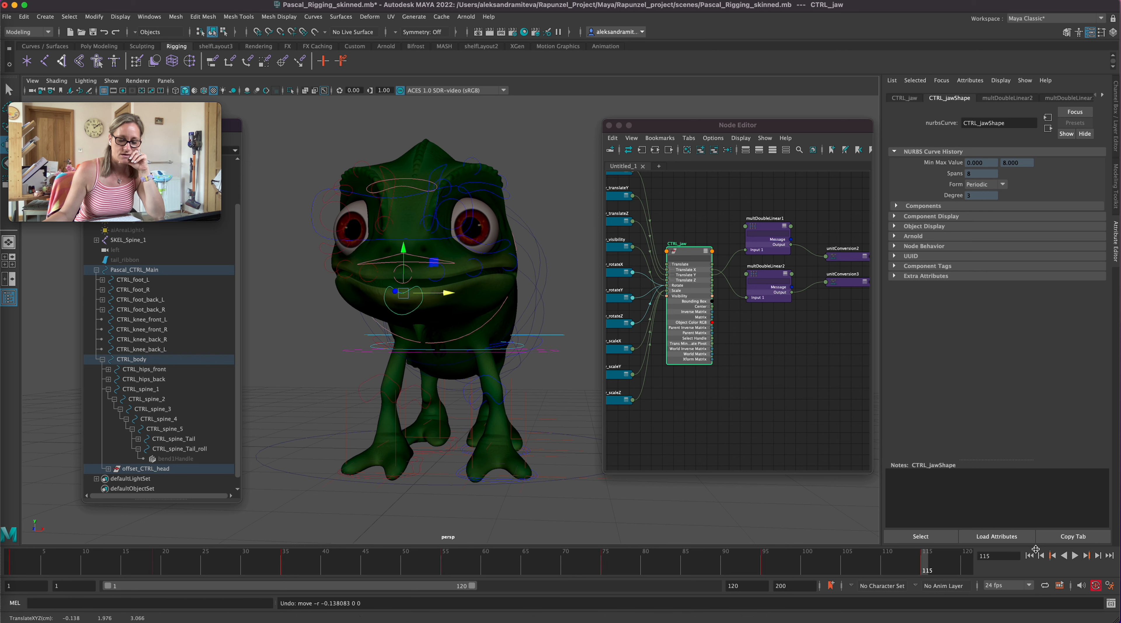
- Review the jaw animation by scrubbing from the first frame to frame 118, and save the scene
click(1029, 557)
drag(13, 565, 706, 568)
drag(784, 570, 950, 567)
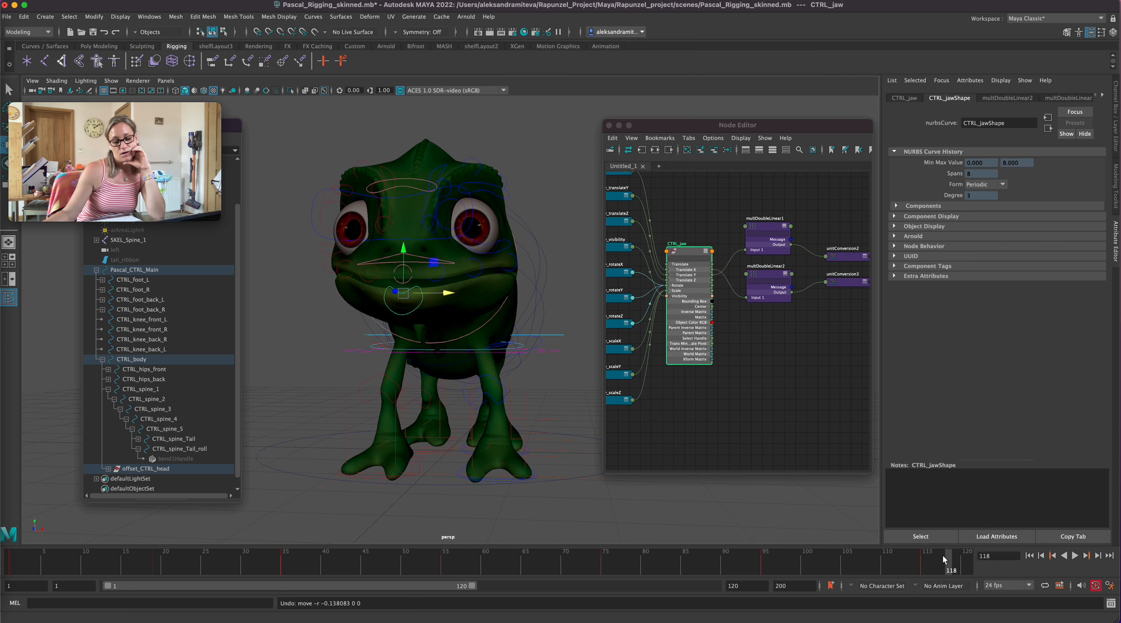
key(super+s)
- Move the Node Editor away from the model, display the channel and layer settings, and shrink the Node Editor window
drag(659, 124, 769, 109)
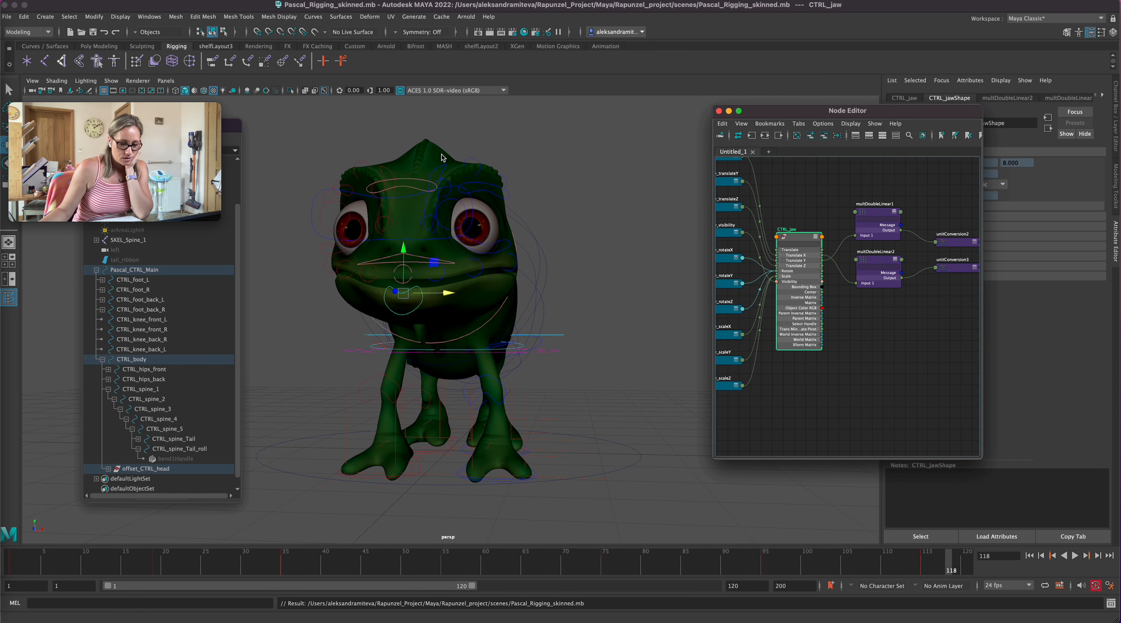
click(1116, 114)
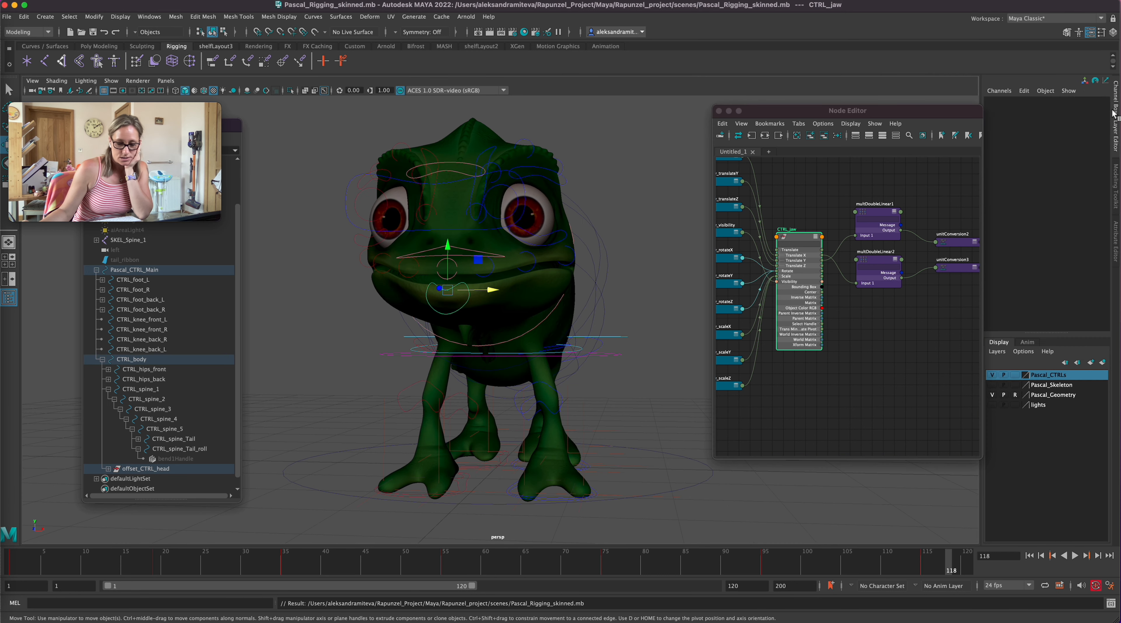
drag(978, 456, 928, 356)
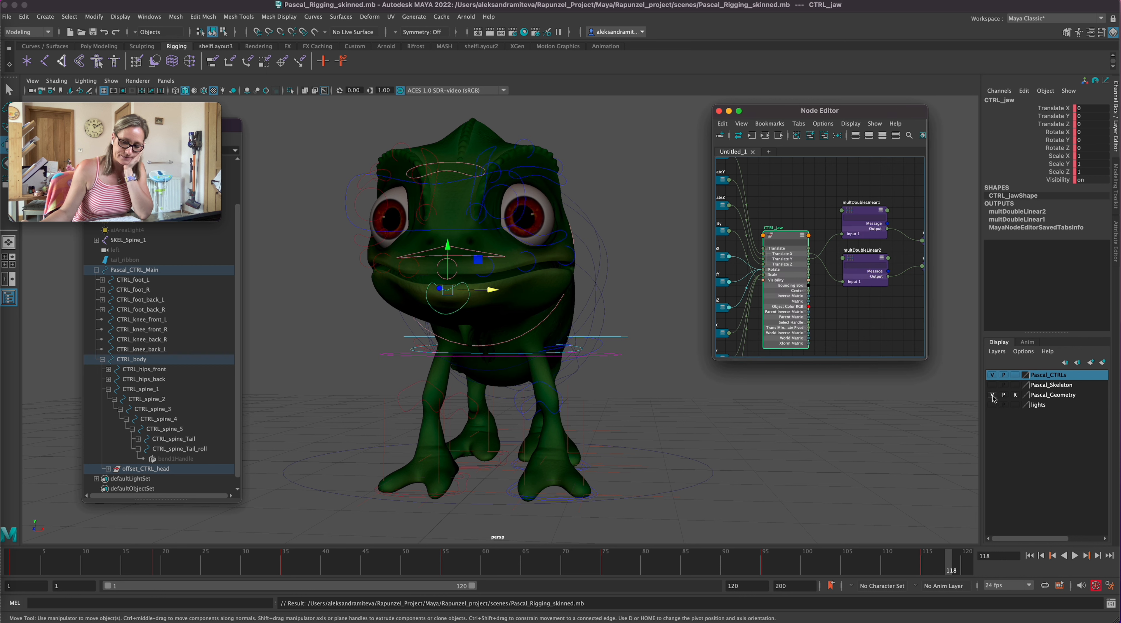
- Turn off reference display for the Pascal_Geometry layer and select the chameleon's body mesh
click(1016, 395)
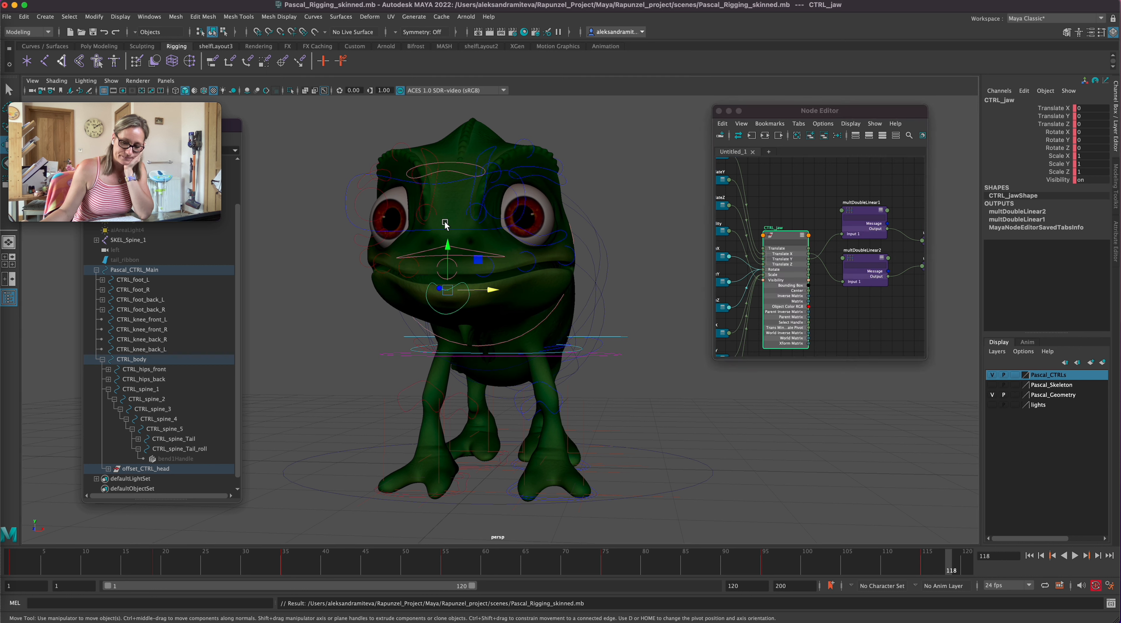
click(448, 202)
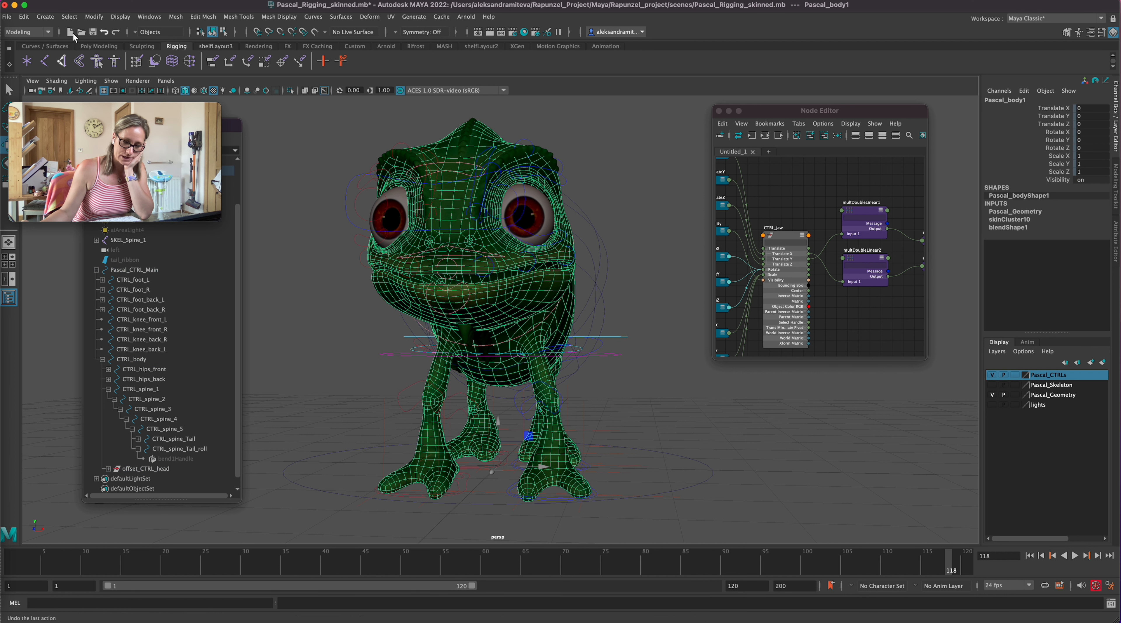
- Switch to the Rigging menu set and open the Paint Skin Weights tool settings for the body mesh
click(37, 32)
click(20, 53)
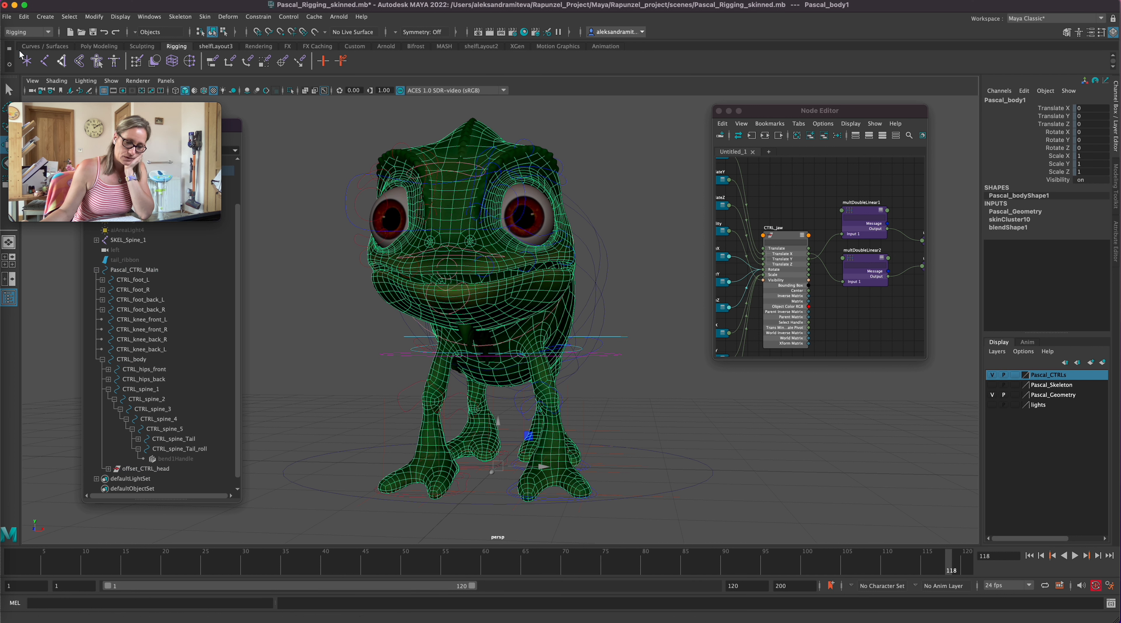
click(205, 17)
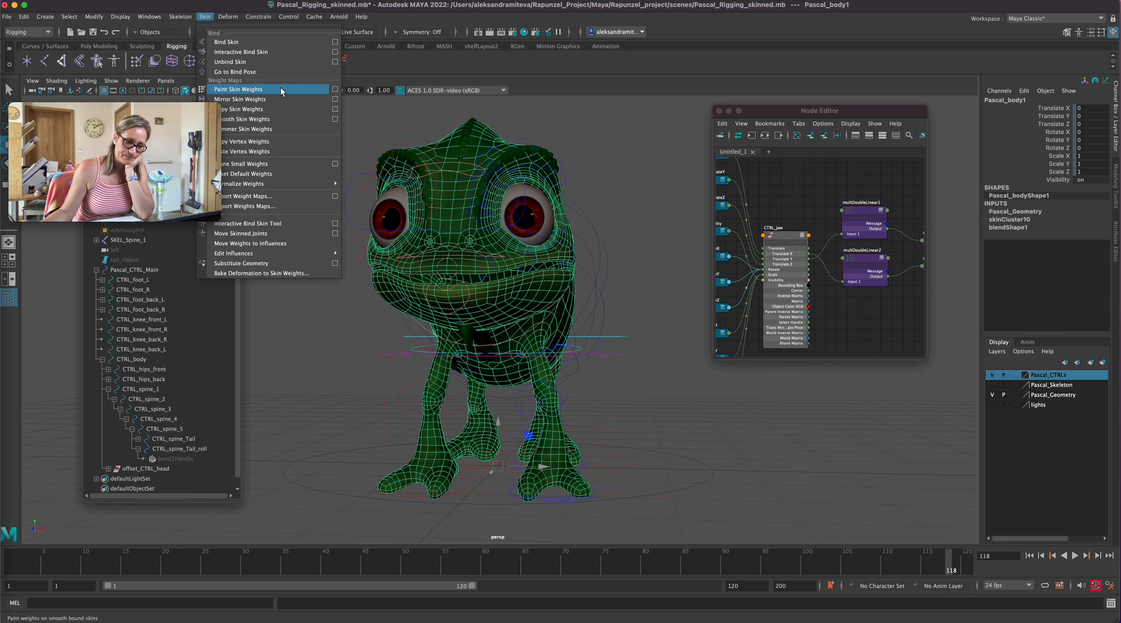
click(335, 90)
mouse_move(784, 111)
mouse_down()
mouse_move(763, 128)
mouse_move(732, 124)
mouse_up()
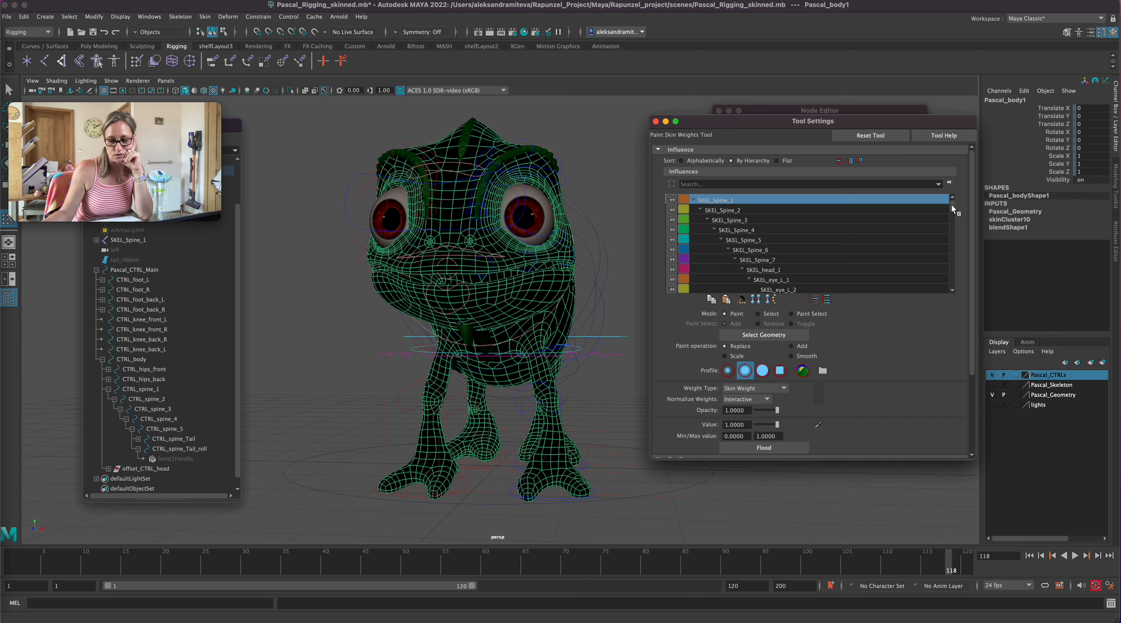
- Find and select the SKEL_jaw_1 influence for painting, showing the Pascal_Skeleton layer briefly and hiding it again
click(953, 213)
drag(953, 213, 952, 214)
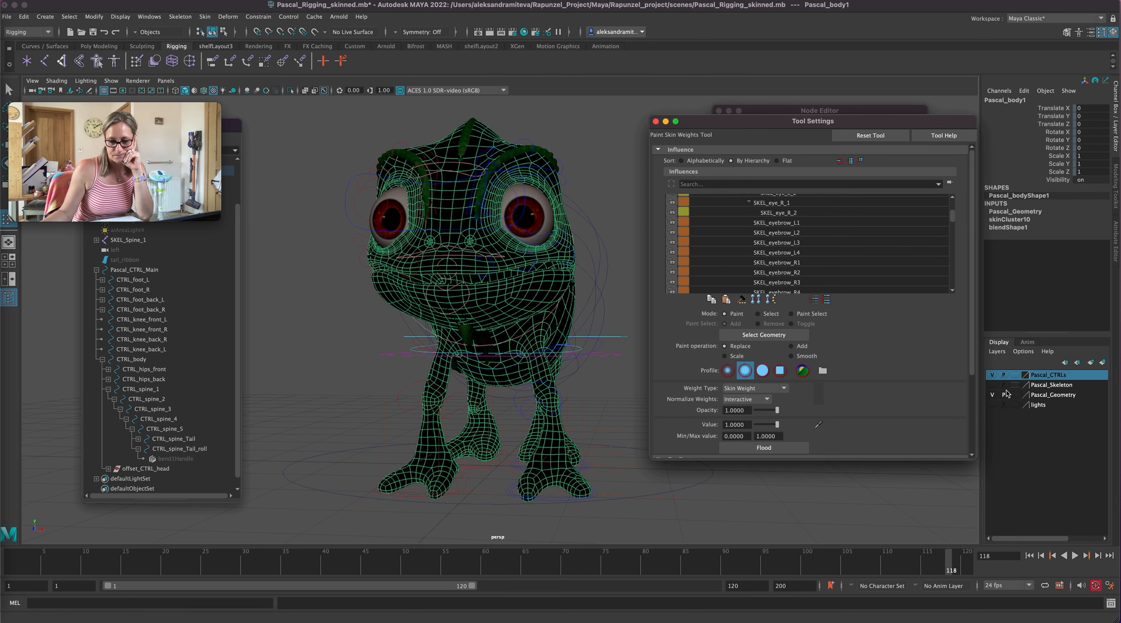
click(993, 386)
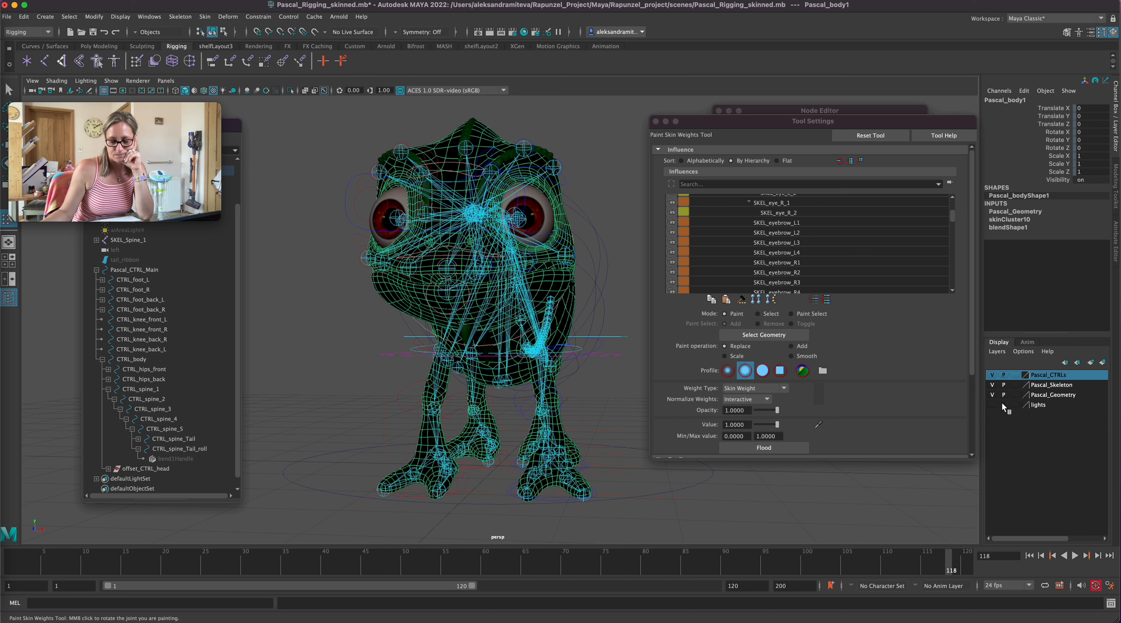
click(993, 384)
drag(953, 213, 952, 223)
click(778, 199)
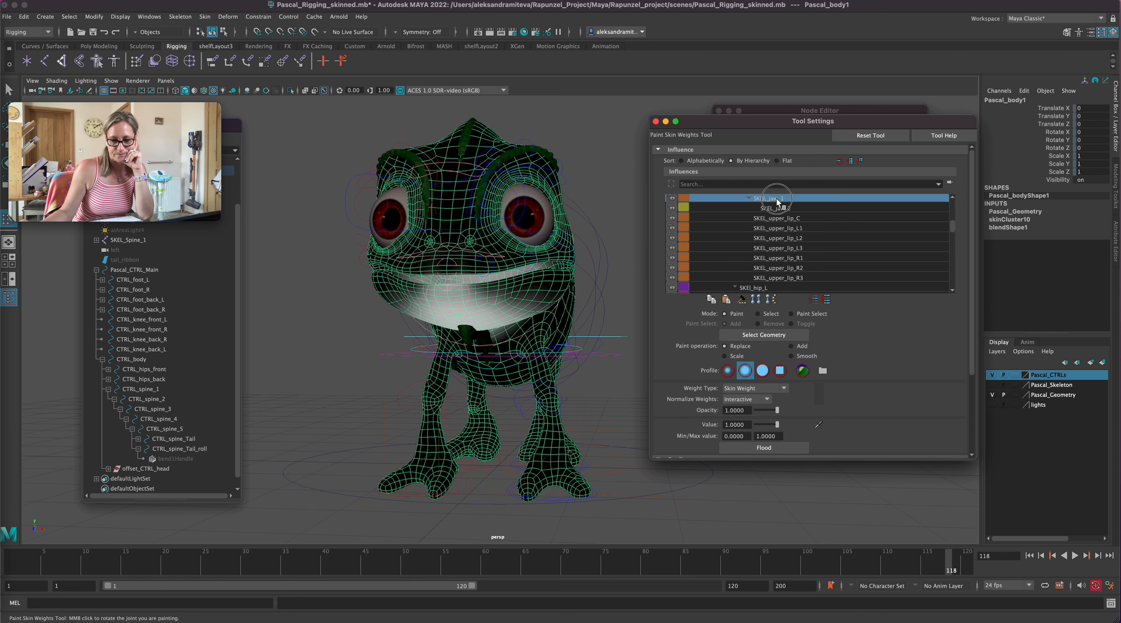
- Examine the existing SKEL_jaw_2 weights on the chameleon's lower jaw from a three-quarter view
alt+drag(606, 427, 596, 430)
mouse_move(600, 429)
alt+right_down()
mouse_move(616, 429)
mouse_move(617, 417)
alt+right_up()
click(788, 208)
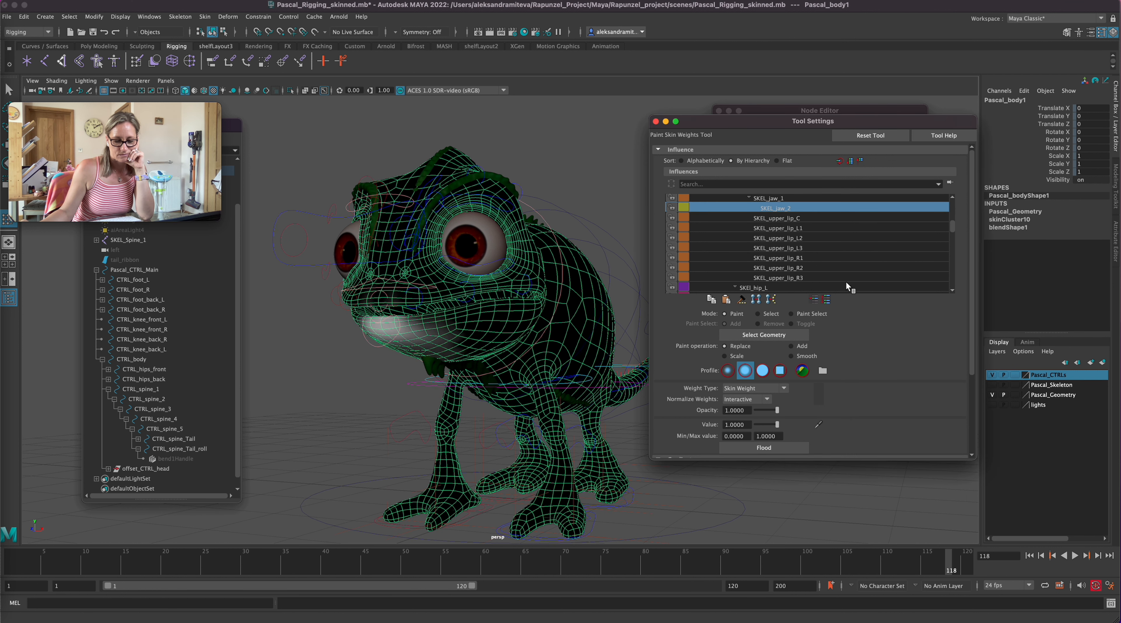
- Set the paint value to 0 and flood both the SKEL_jaw_1 and SKEL_jaw_2 influences with the Replace operation
click(782, 200)
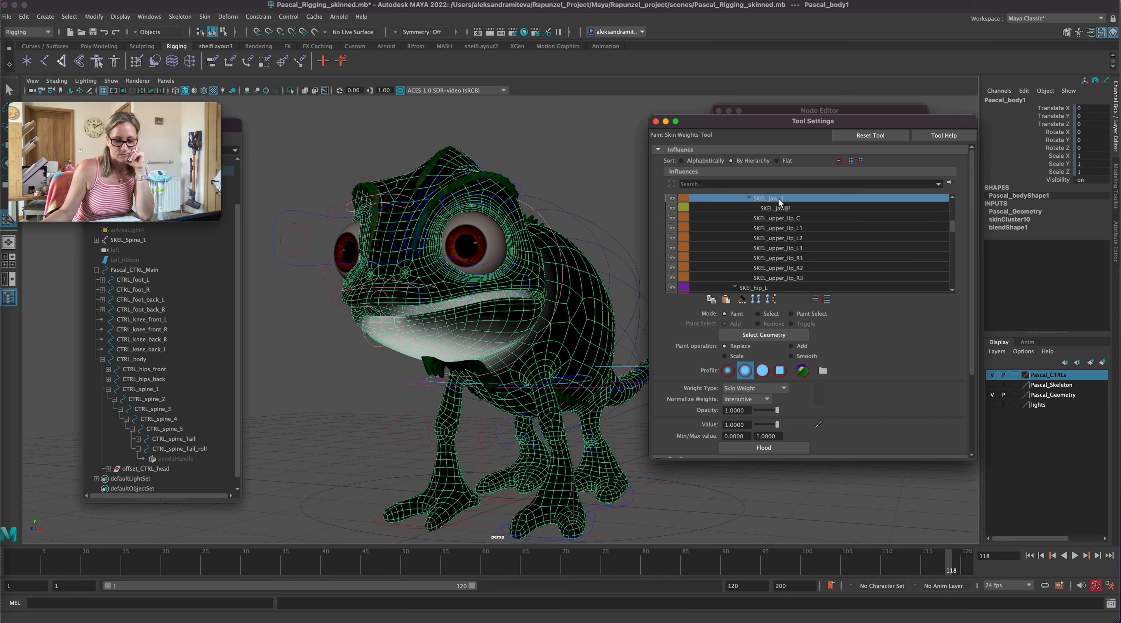
drag(777, 425, 756, 424)
click(765, 448)
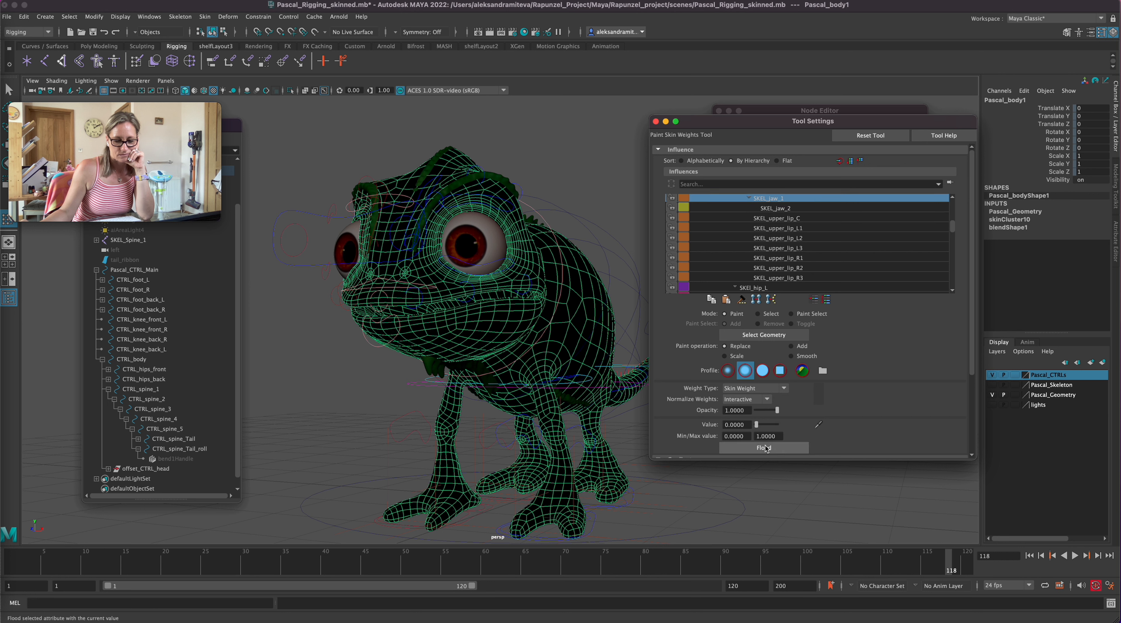
click(780, 210)
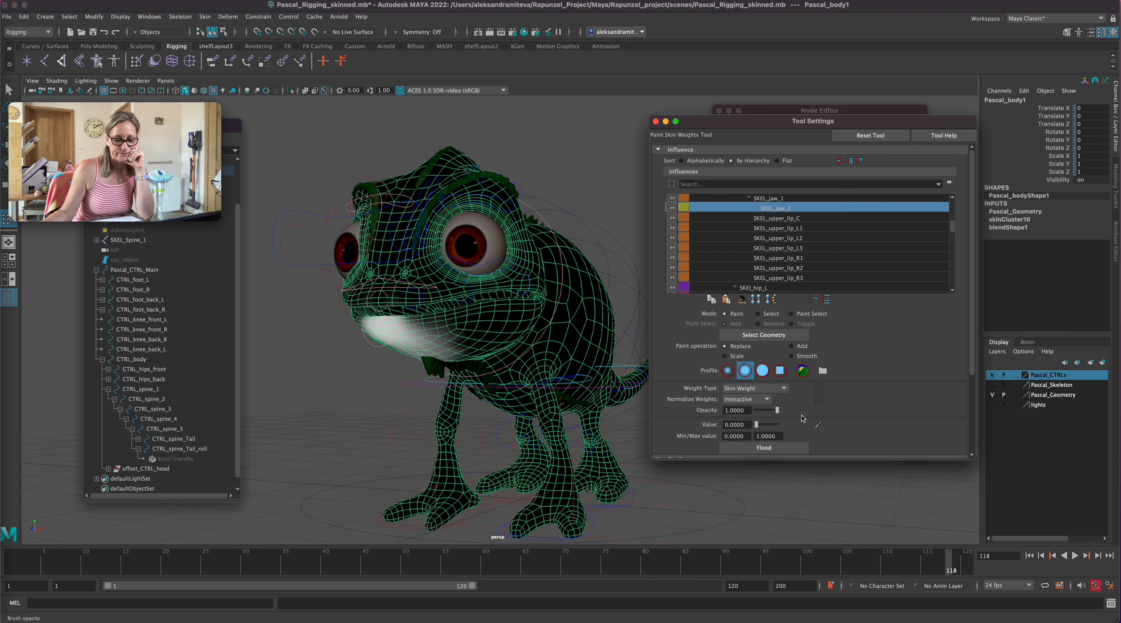
click(775, 448)
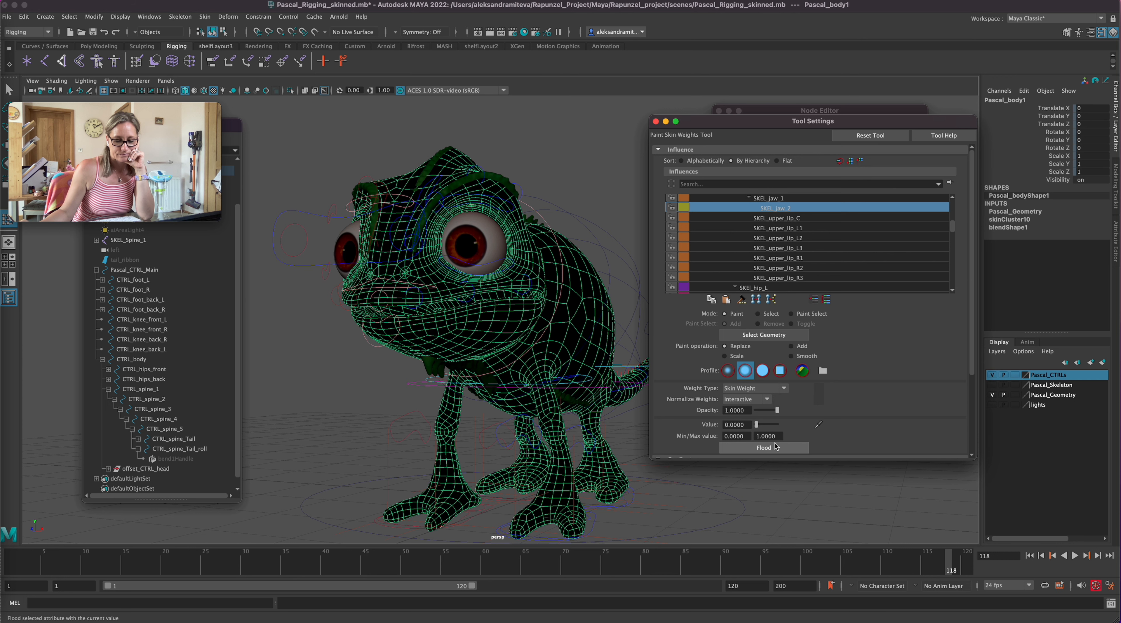
- Select the SKEL_jaw_1 influence, set the paint value to 1, and adjust the brush size over the mouth
click(775, 199)
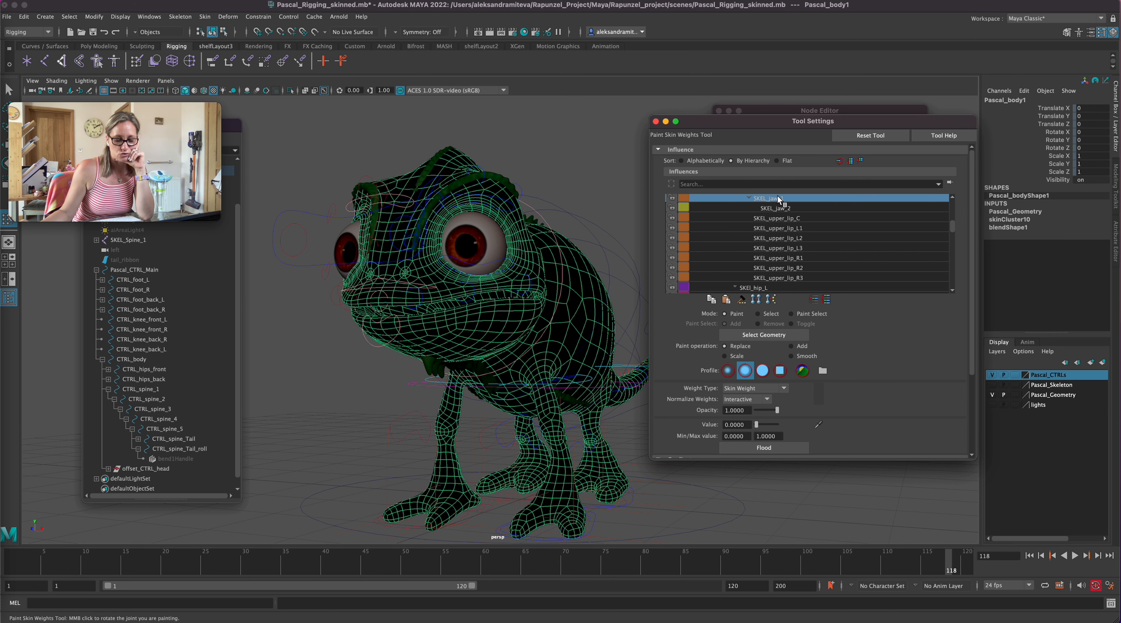
alt+drag(621, 471, 655, 451)
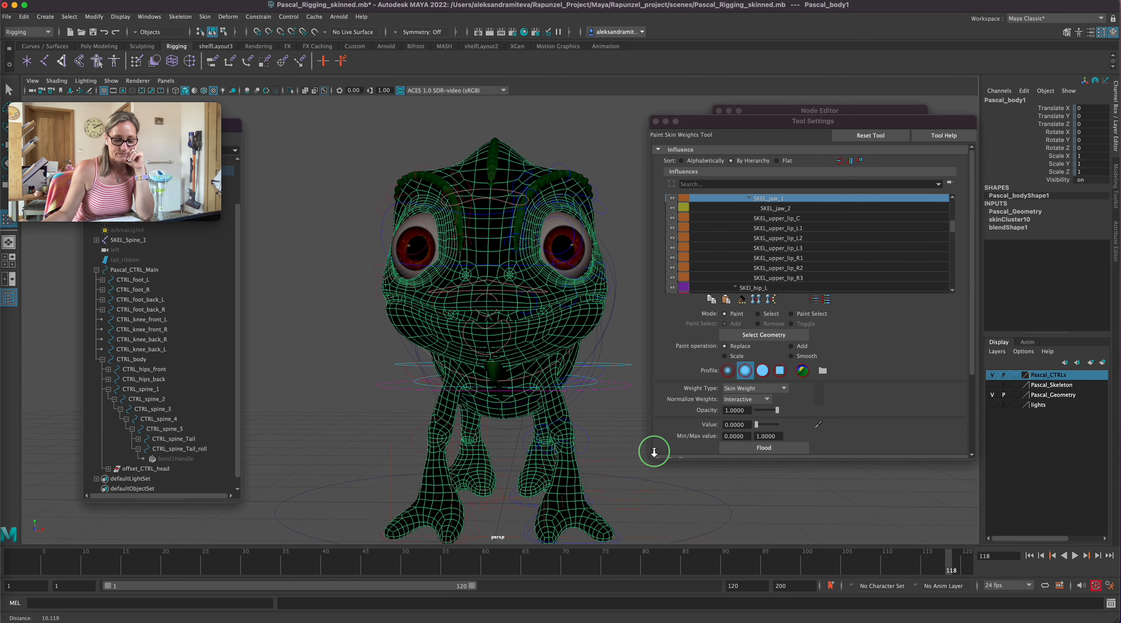
drag(758, 425, 778, 425)
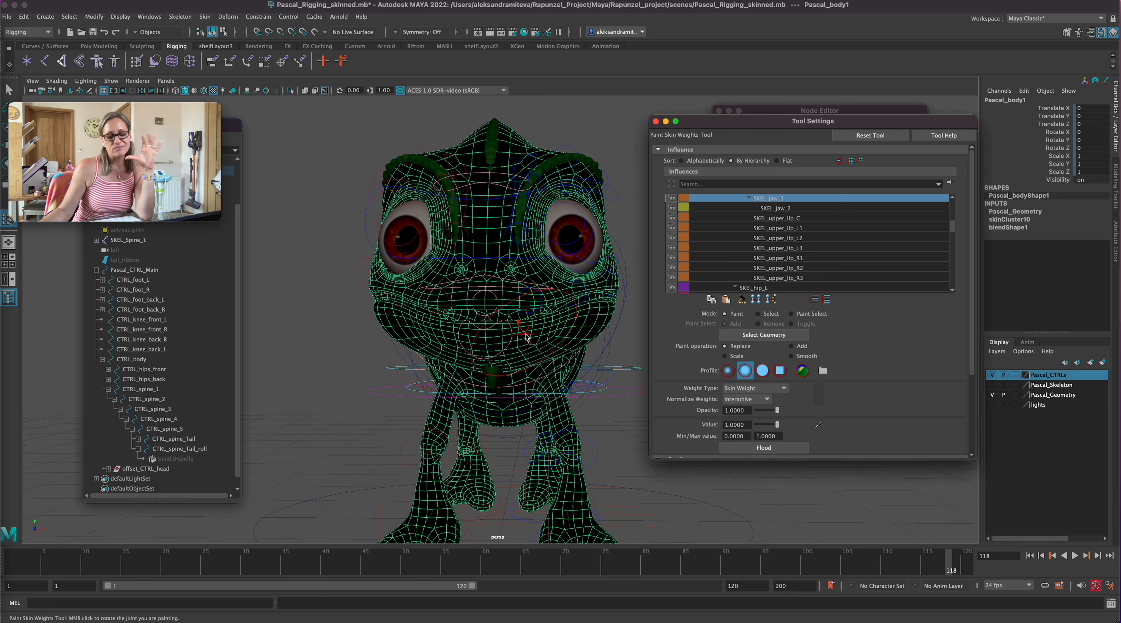
key(b)
drag(521, 339, 518, 339)
alt+right_drag(551, 370, 578, 365)
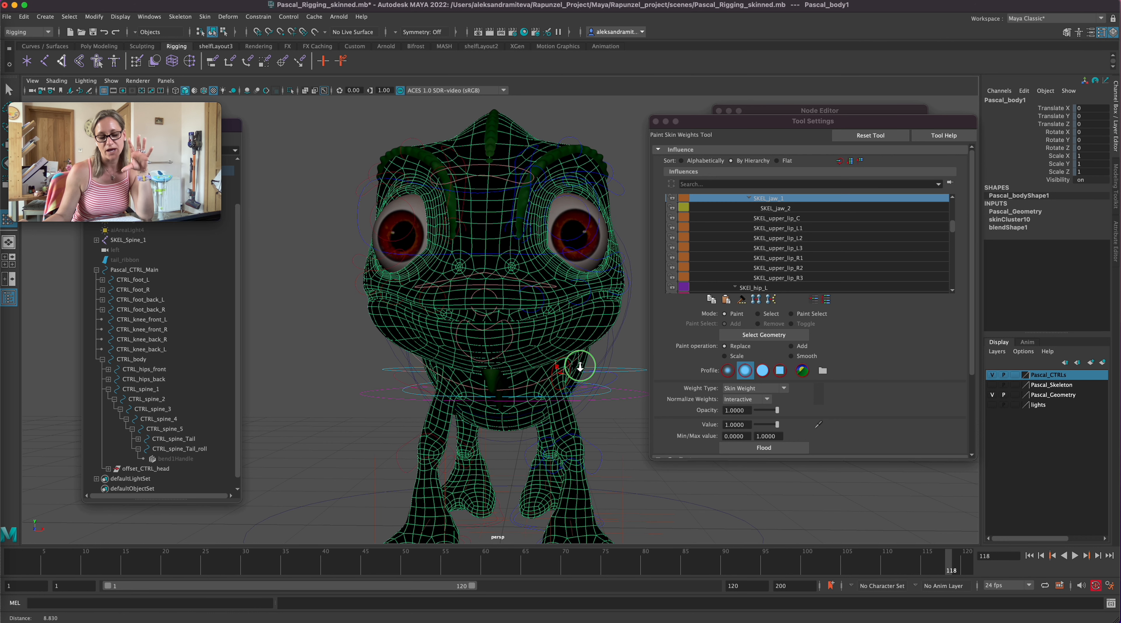
- Go to frame 15 and paint SKEL_jaw_1 weights along the lower lip and the underside of the jaw
drag(8, 562, 124, 561)
mouse_move(507, 335)
mouse_down()
mouse_move(493, 327)
mouse_move(561, 321)
mouse_move(548, 329)
mouse_move(605, 312)
mouse_move(579, 317)
mouse_up()
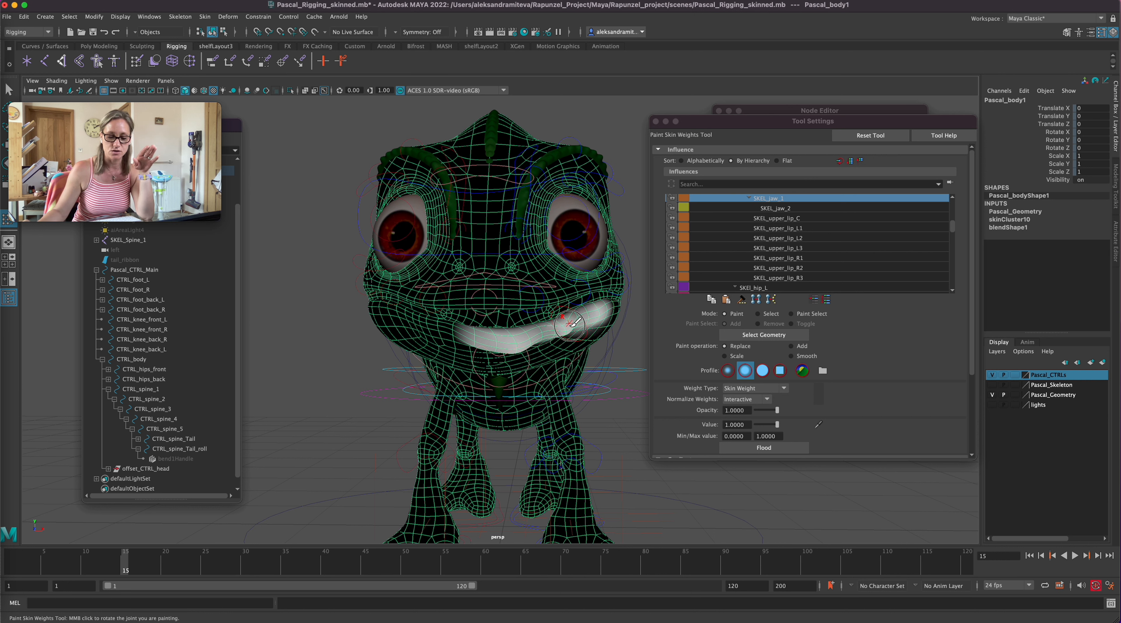
alt+drag(500, 456, 566, 370)
mouse_move(449, 200)
mouse_down()
mouse_move(456, 226)
mouse_move(475, 215)
mouse_move(440, 194)
mouse_move(536, 213)
mouse_move(522, 202)
mouse_move(572, 240)
mouse_move(542, 230)
mouse_move(474, 241)
mouse_move(483, 256)
mouse_move(523, 246)
mouse_move(491, 215)
mouse_move(522, 245)
mouse_move(509, 282)
mouse_move(518, 286)
mouse_up()
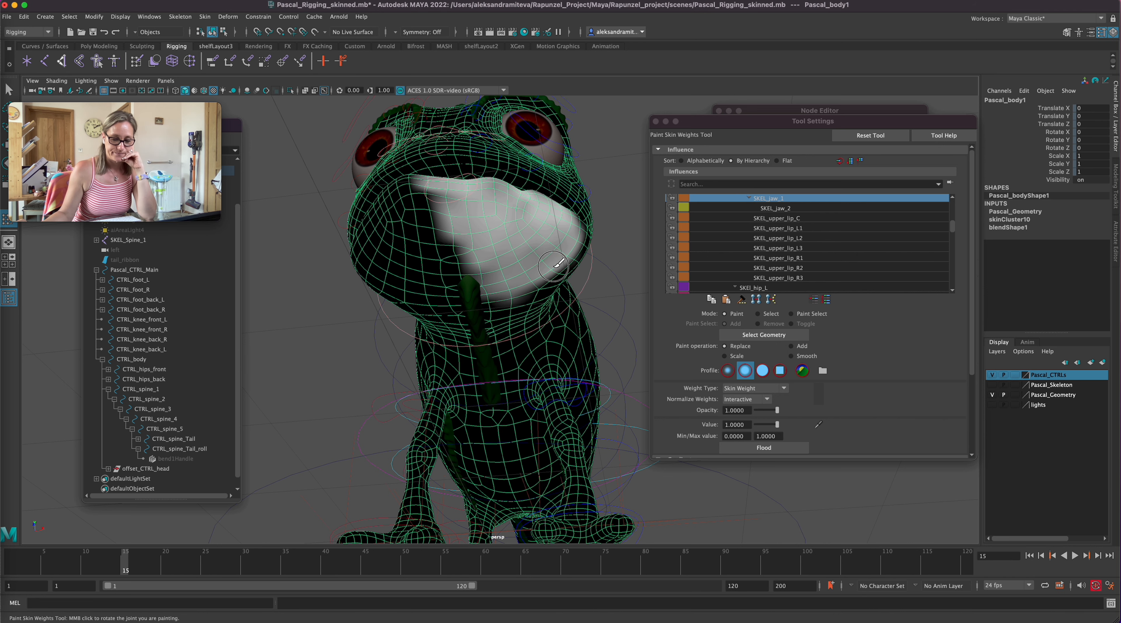
alt+drag(381, 433, 348, 446)
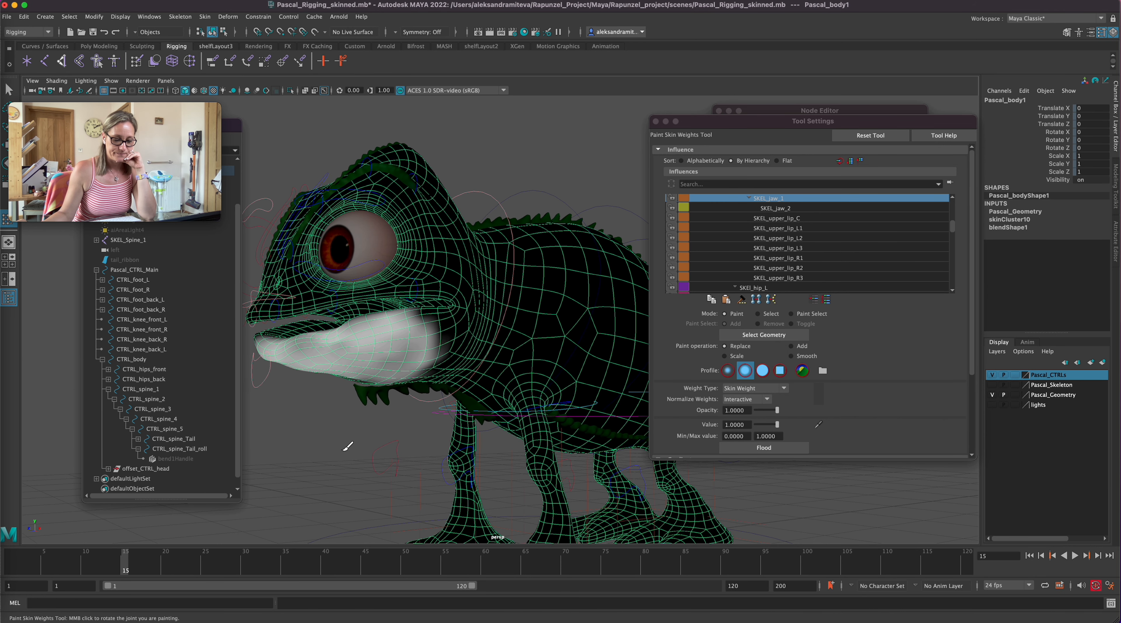
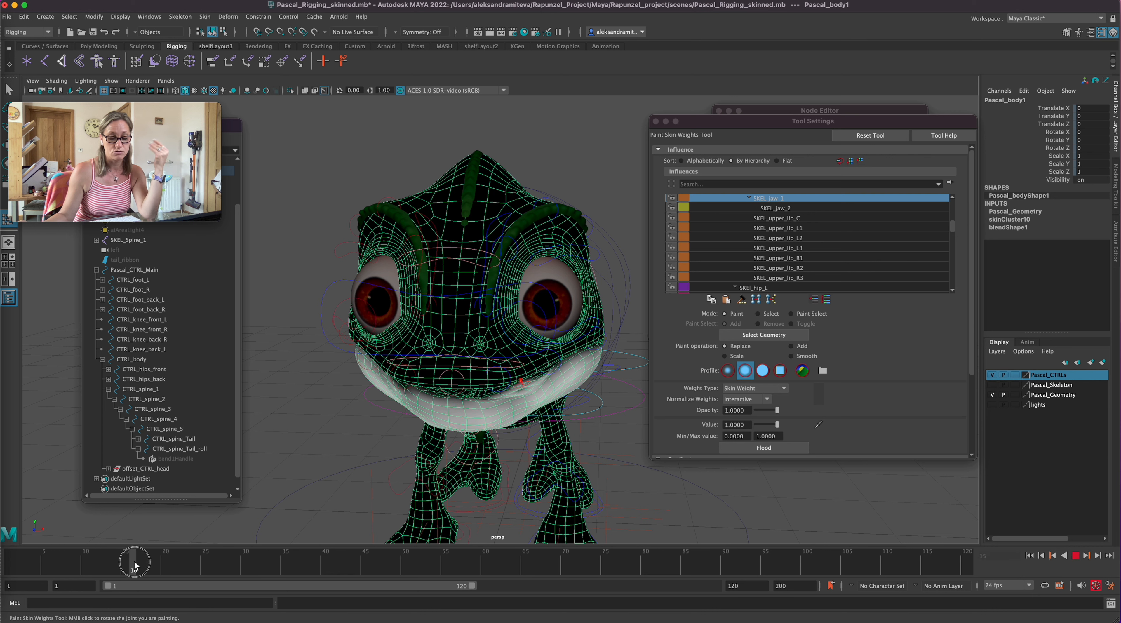
- Go to frame 16 and touch up the SKEL_jaw_1 weights at the lip edge near the mouth corner
drag(144, 563, 133, 567)
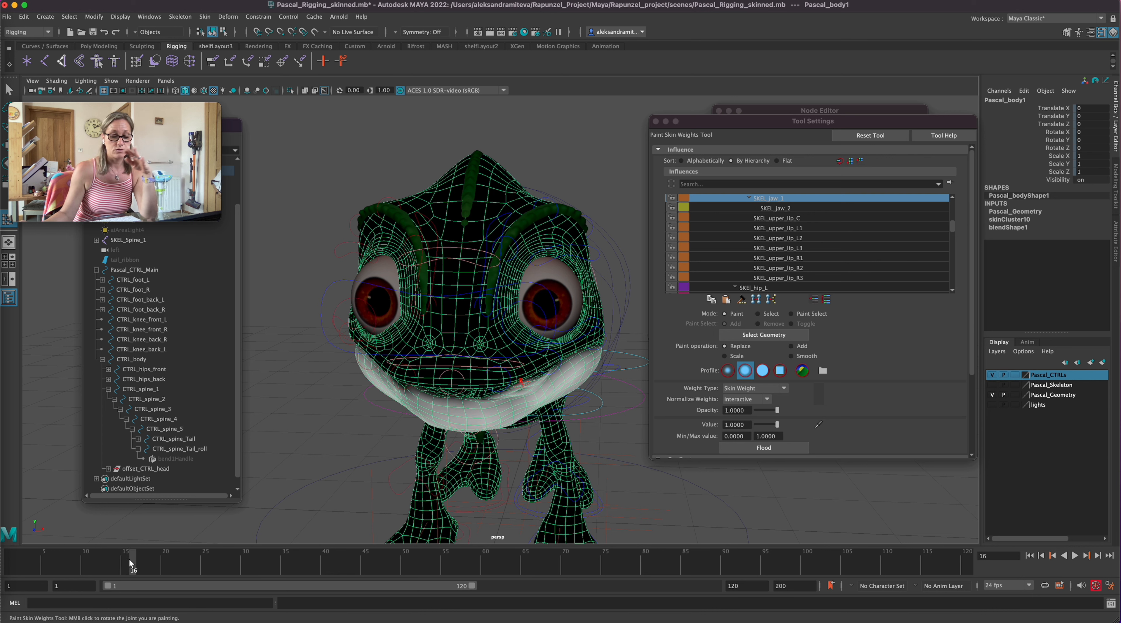
alt+drag(608, 441, 527, 416)
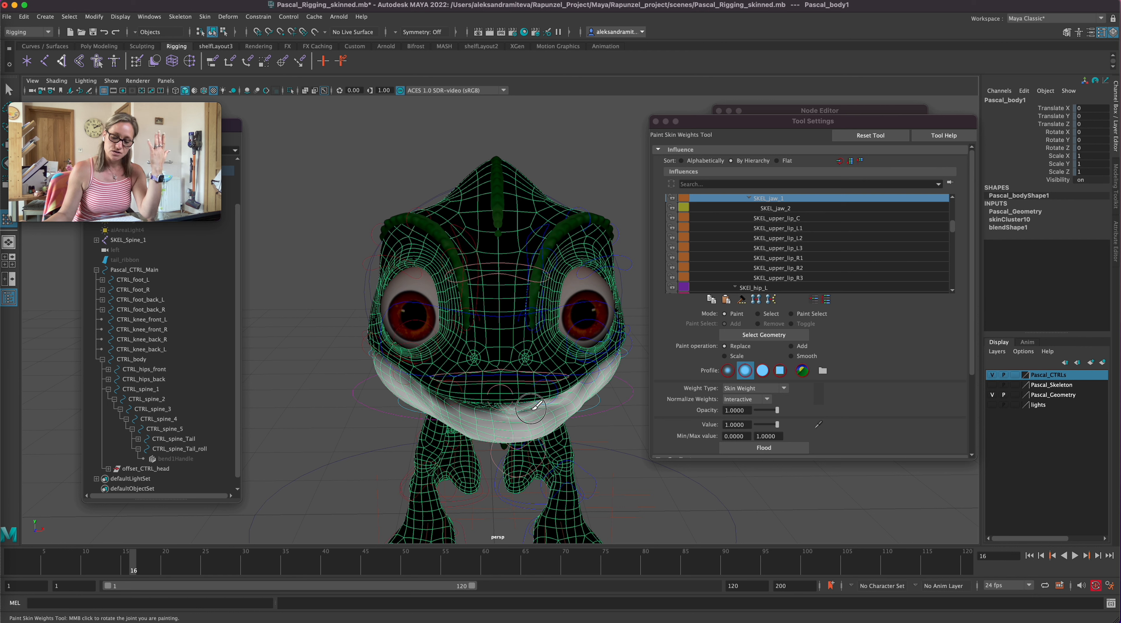
mouse_move(581, 410)
alt+mouse_down()
mouse_move(591, 438)
mouse_move(513, 485)
mouse_move(503, 435)
mouse_move(611, 424)
alt+mouse_up()
alt+right_drag(611, 423, 956, 381)
alt+drag(650, 502, 664, 486)
alt+middle_drag(665, 485, 613, 415)
alt+drag(617, 454, 613, 463)
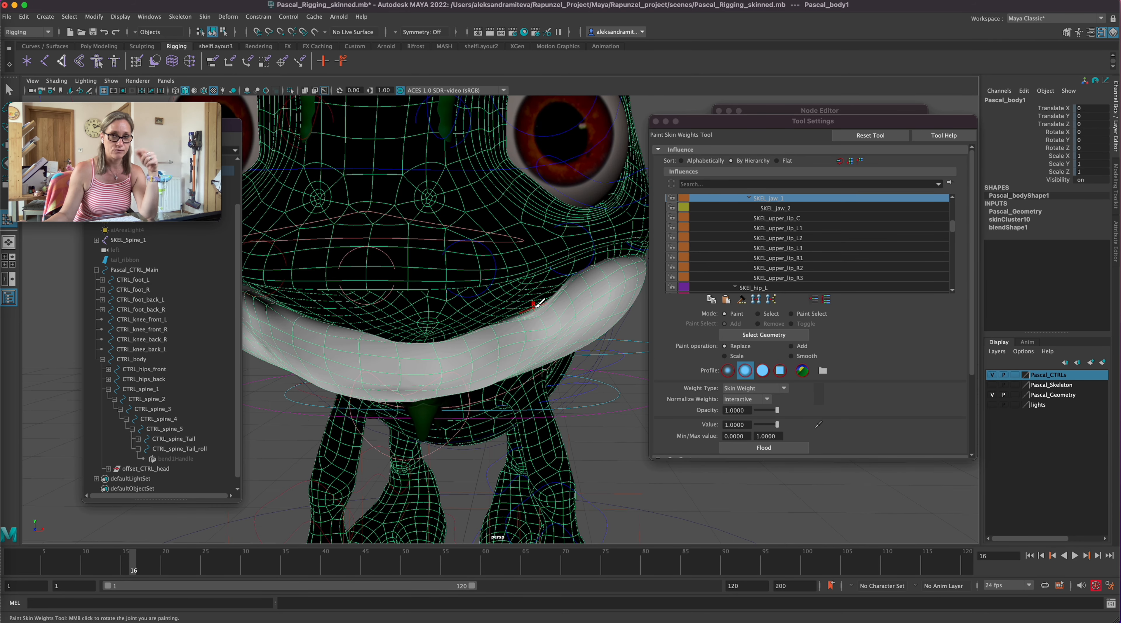
mouse_move(599, 398)
alt+mouse_down()
mouse_move(597, 411)
mouse_move(603, 402)
alt+mouse_up()
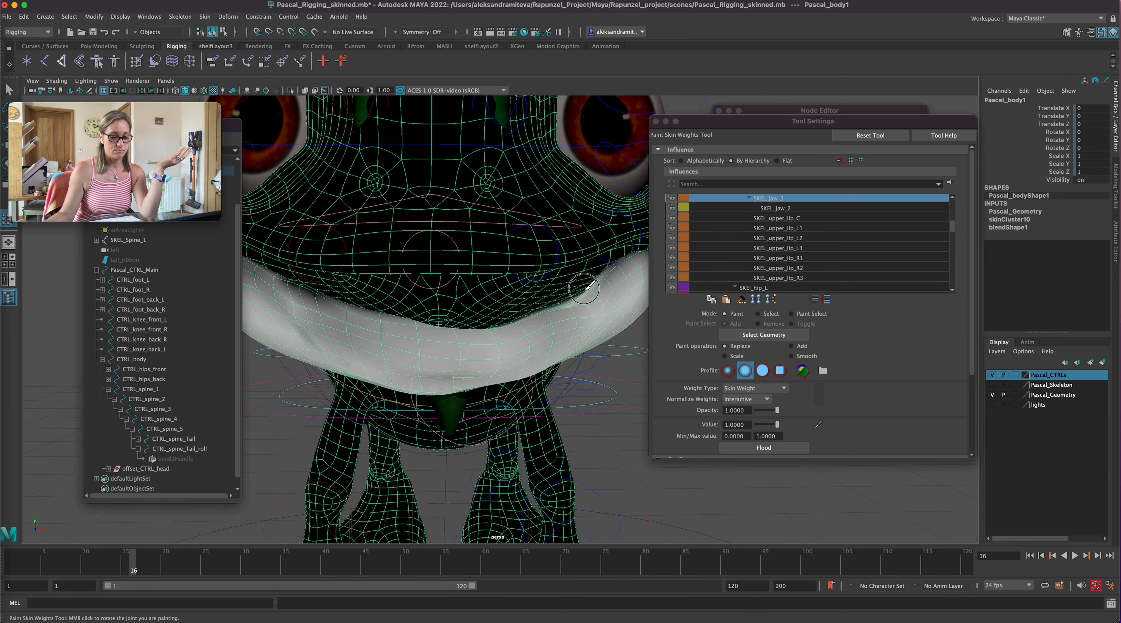
mouse_move(583, 289)
mouse_down()
mouse_move(526, 313)
mouse_move(592, 288)
mouse_up()
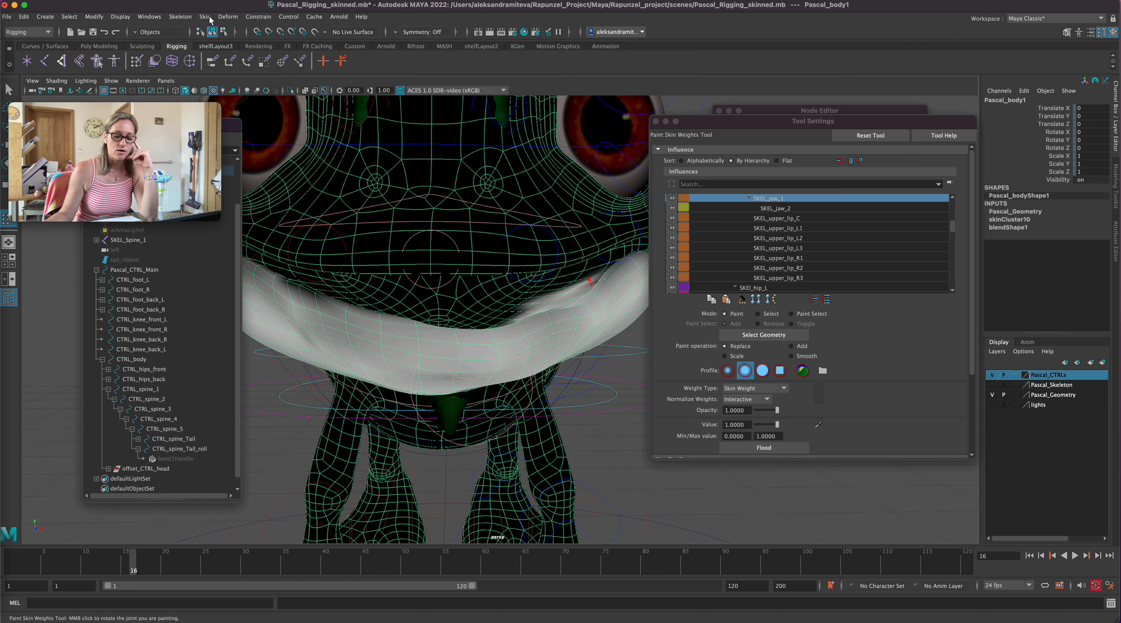
- Mirror the body's skin weights to the other side of the chameleon
click(209, 18)
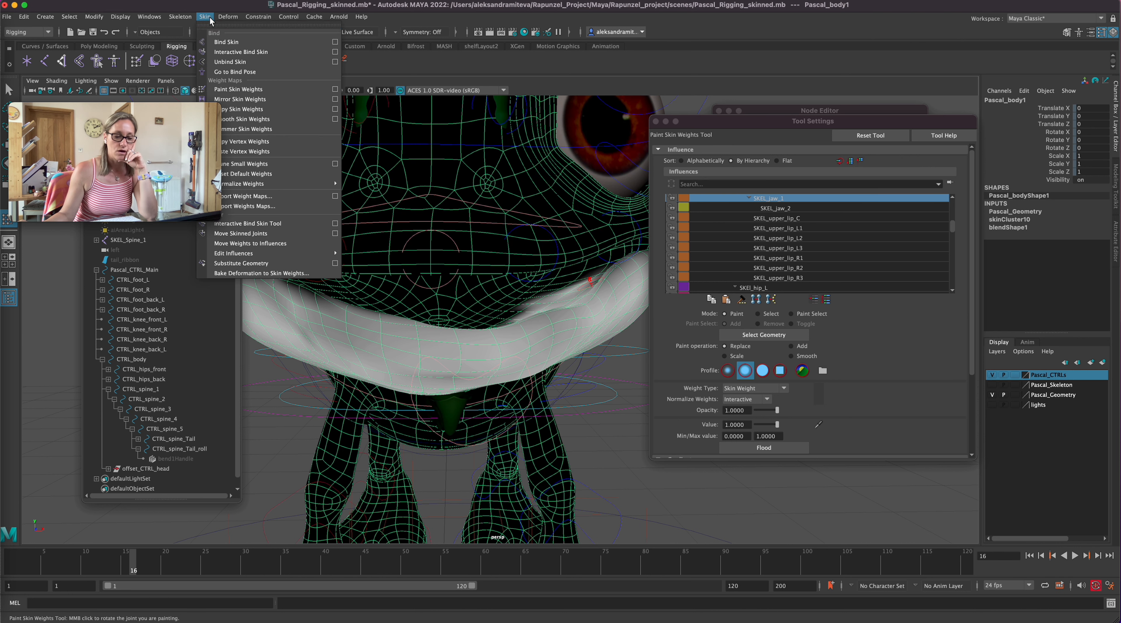
click(276, 100)
scroll(558, 399, down, 3)
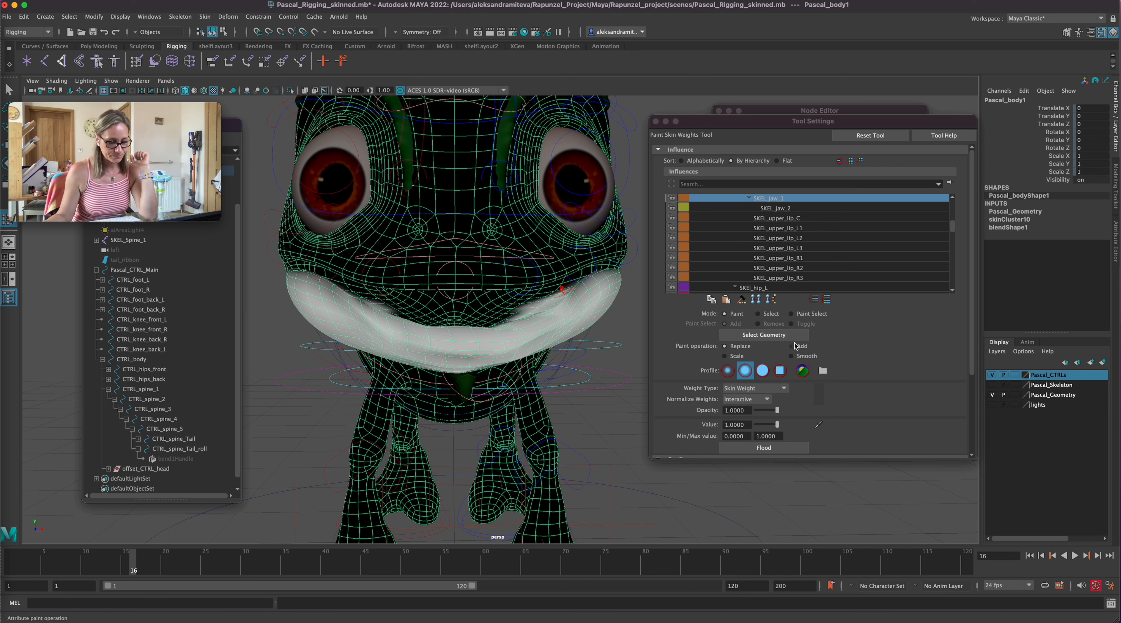
- Flood the SKEL_jaw_1 weights with the Smooth operation and save the scene
click(791, 356)
click(771, 448)
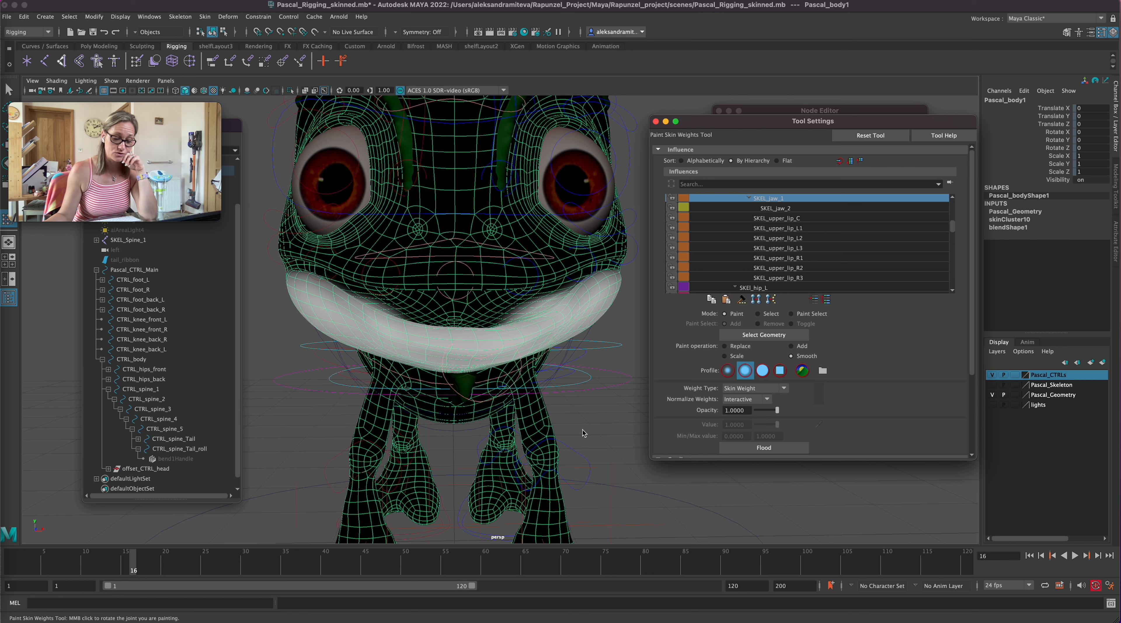
key(super+s)
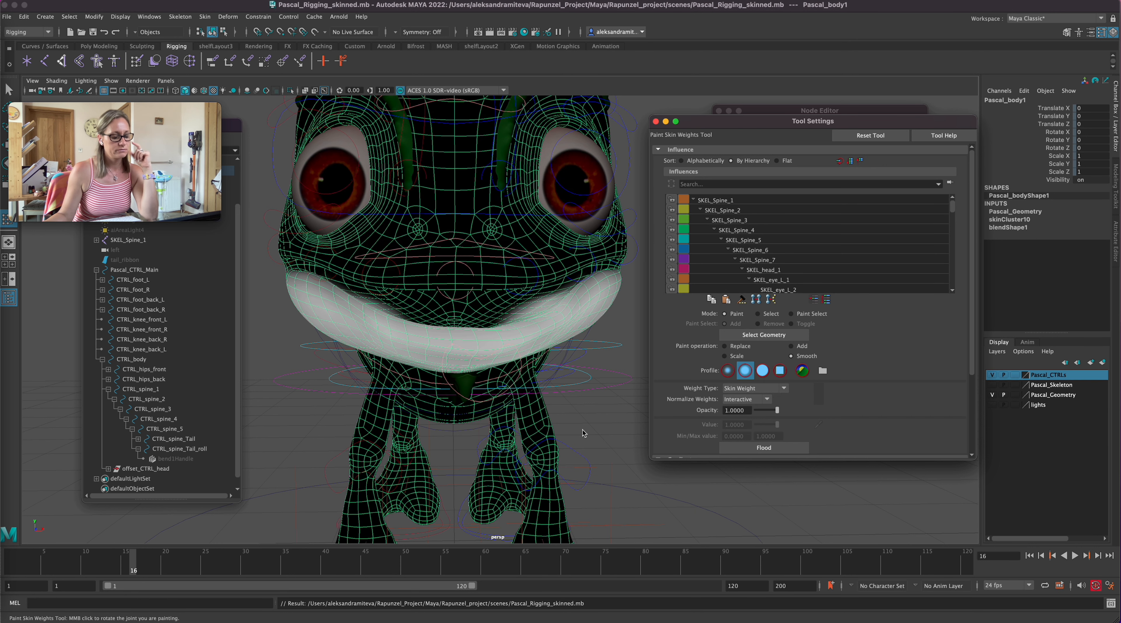
- Leave weight painting for the Select tool, select the CTRL_jaw control below the chin, and go to frame 19
drag(236, 213, 236, 155)
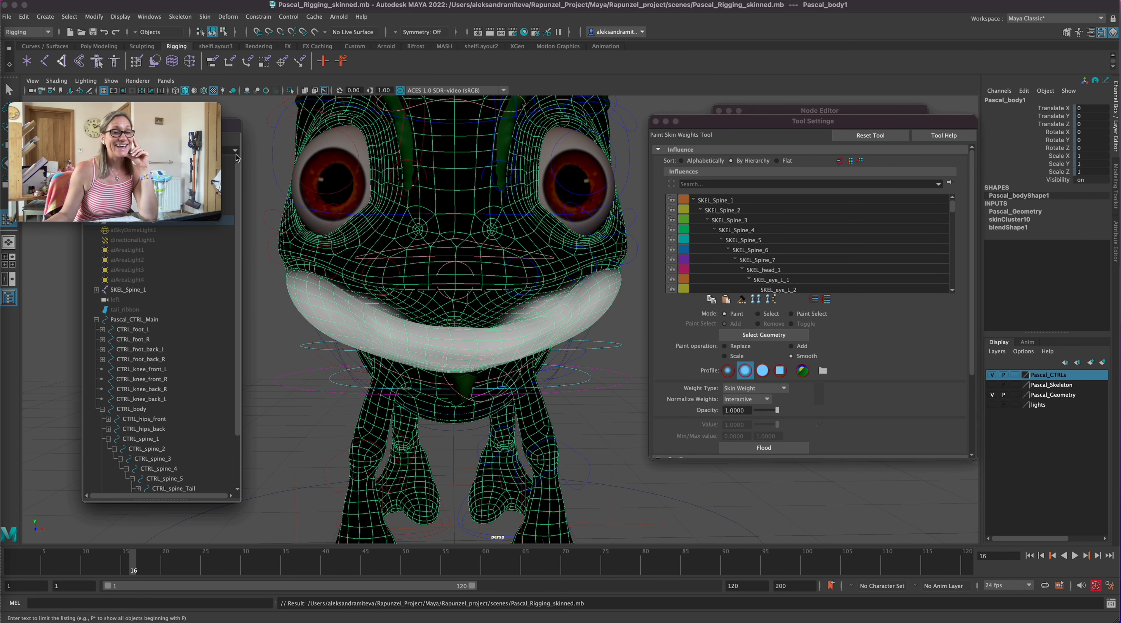
click(227, 161)
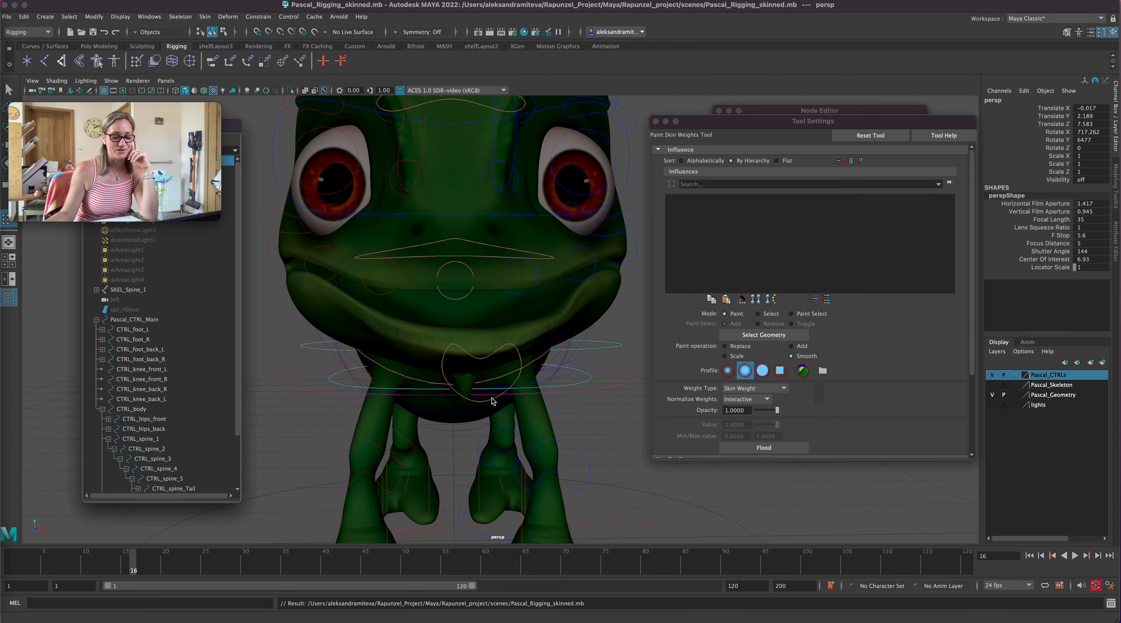
click(8, 88)
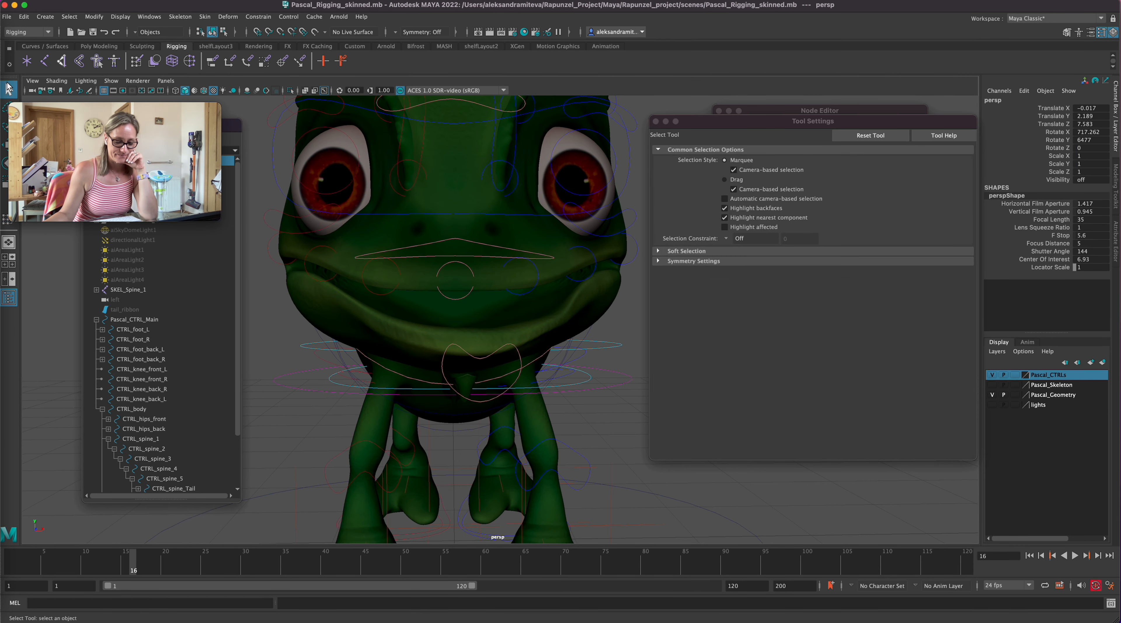
click(483, 405)
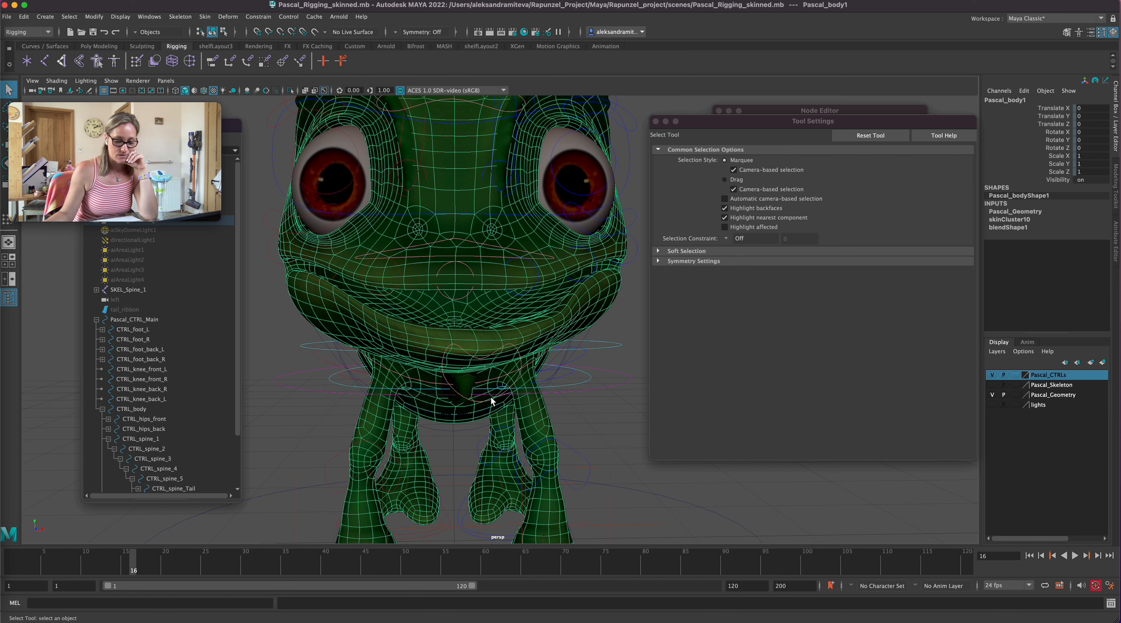
click(480, 405)
click(157, 554)
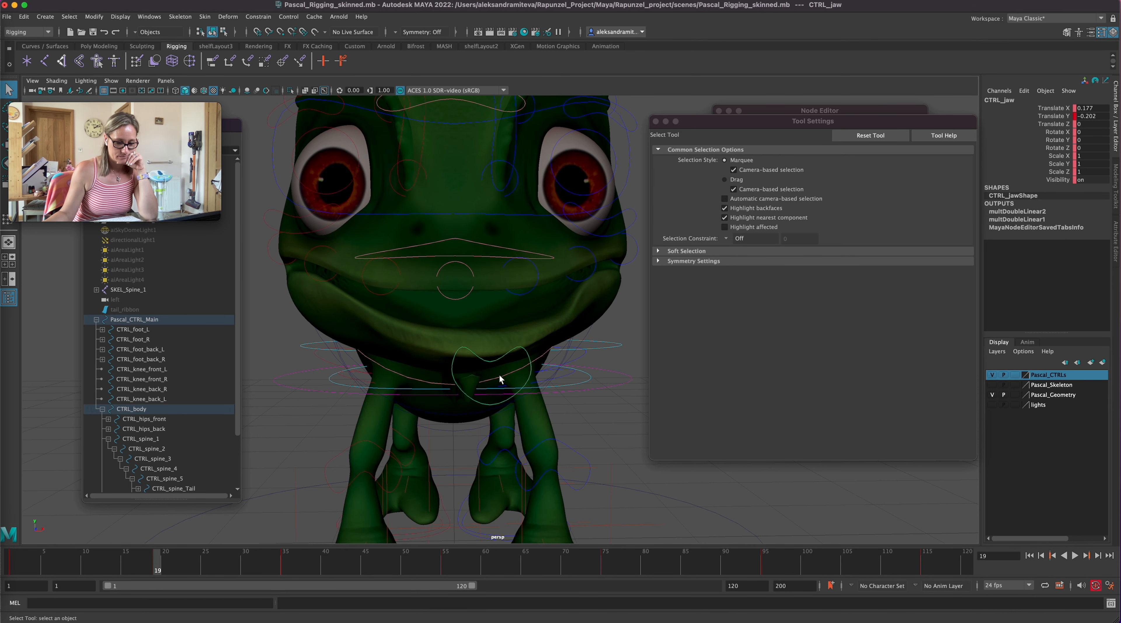
- Test the jaw by moving CTRL_jaw down and partway back up to Translate X 0.04, Y -0.58 and Z 0.02
key(w)
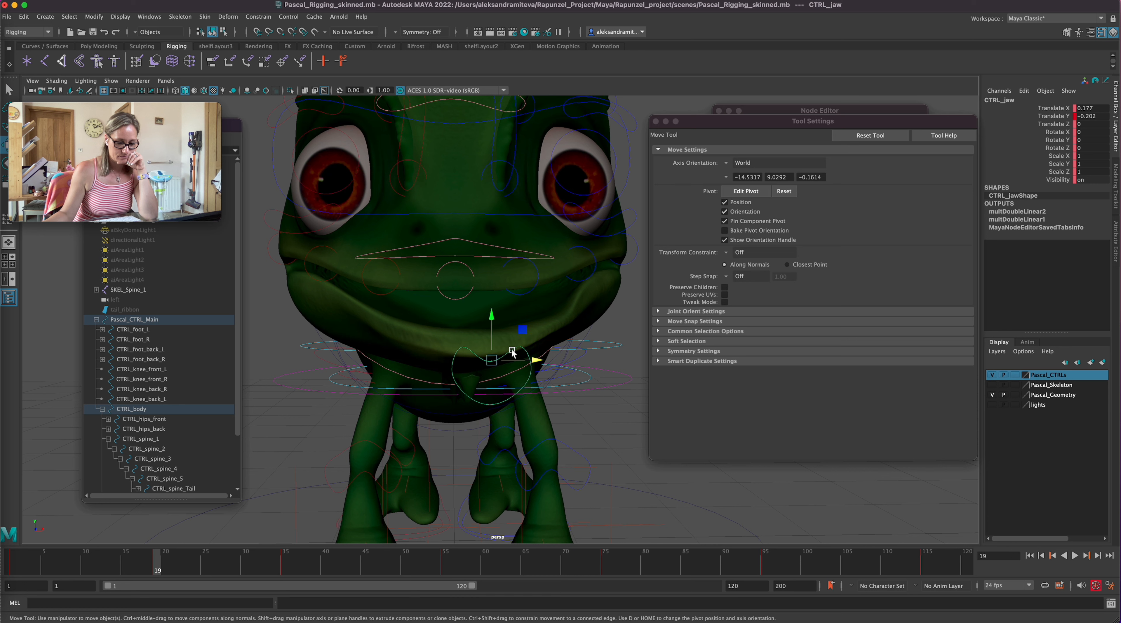
drag(491, 363, 467, 475)
alt+right_drag(586, 424, 581, 406)
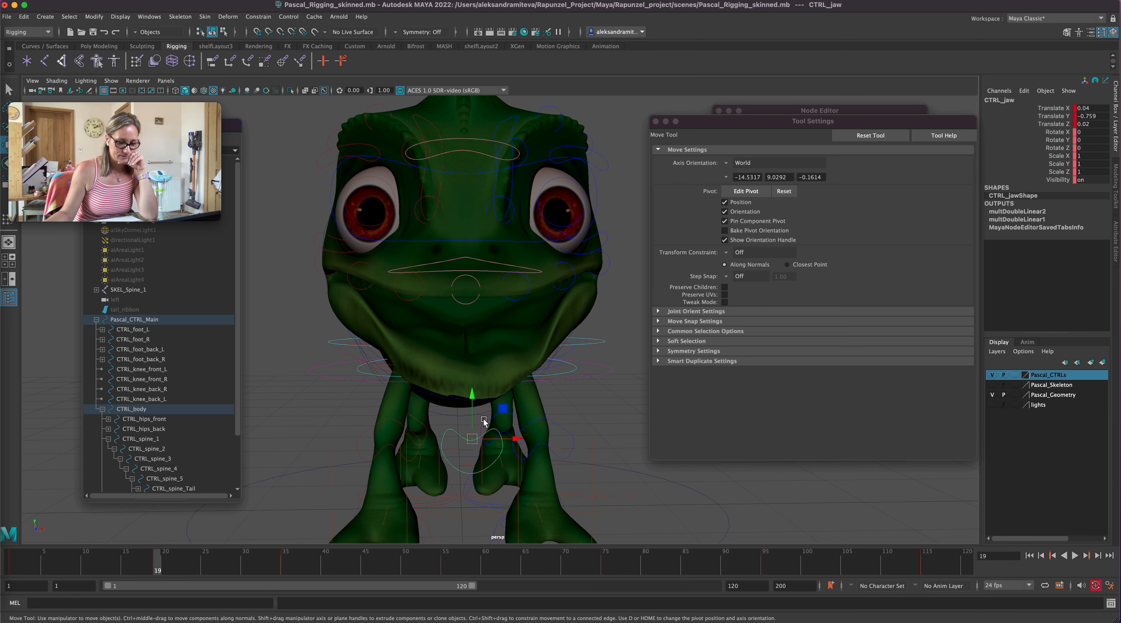
drag(472, 394, 472, 362)
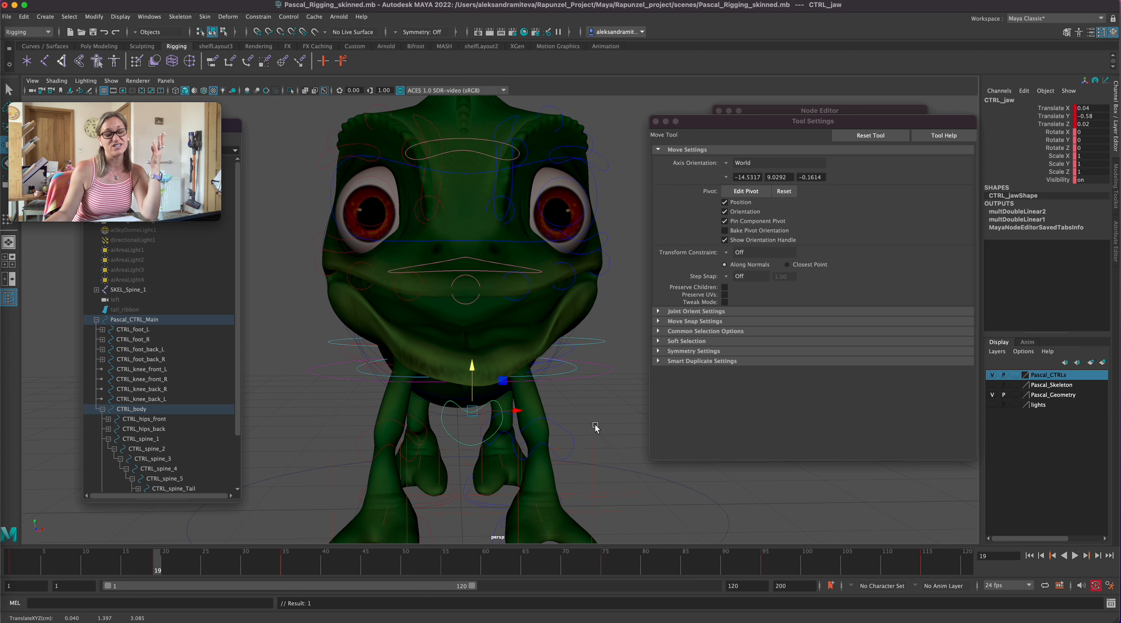
- Select the chameleon's body mesh and open the Paint Skin Weights tool with its settings on the SKEL_jaw_1 influence
drag(819, 121, 820, 197)
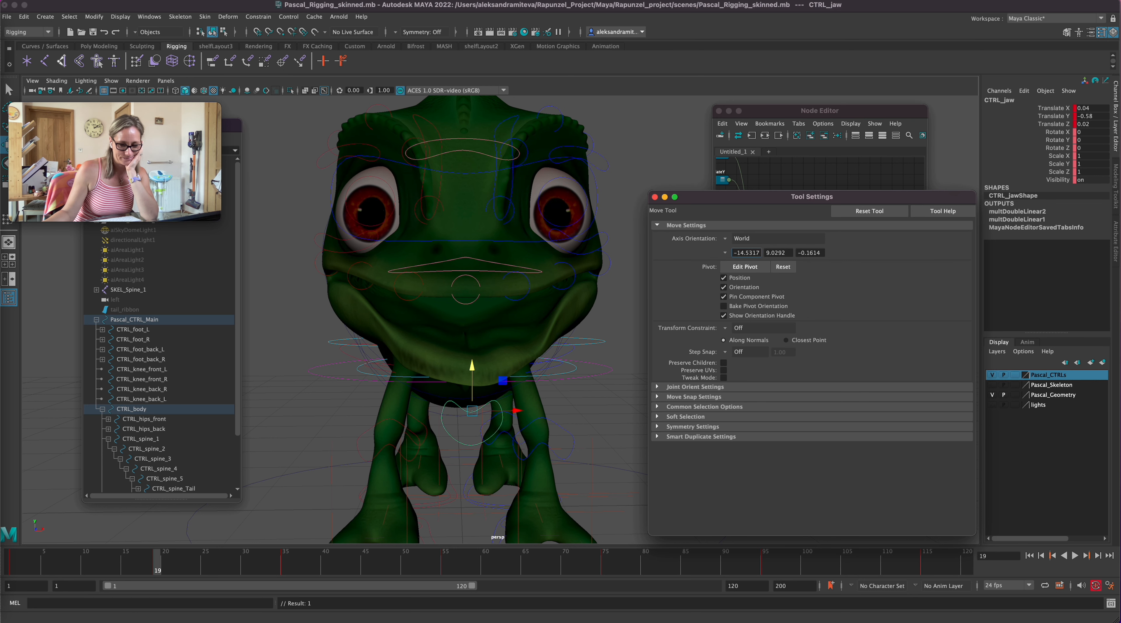
click(464, 206)
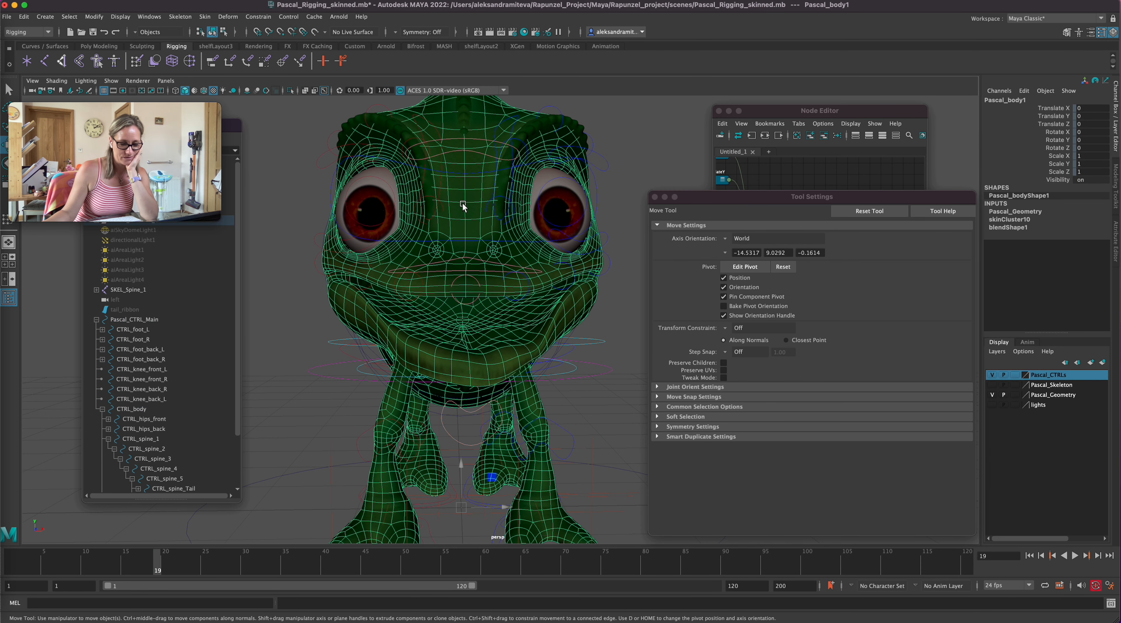
click(205, 17)
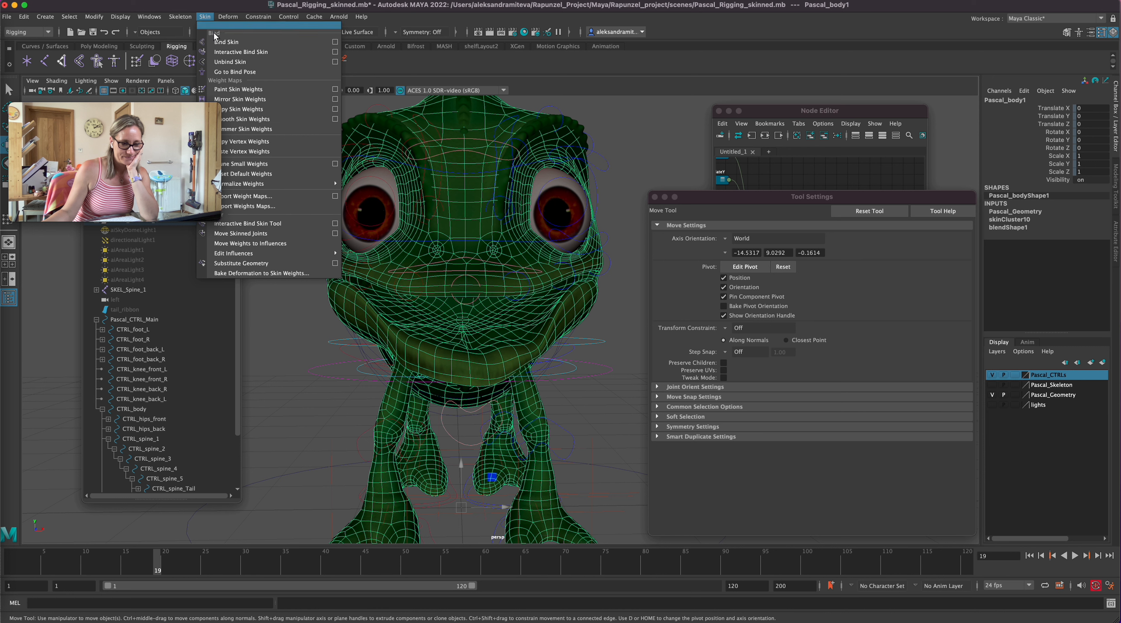
click(336, 89)
mouse_move(952, 282)
mouse_down()
mouse_move(952, 304)
mouse_move(950, 294)
mouse_up()
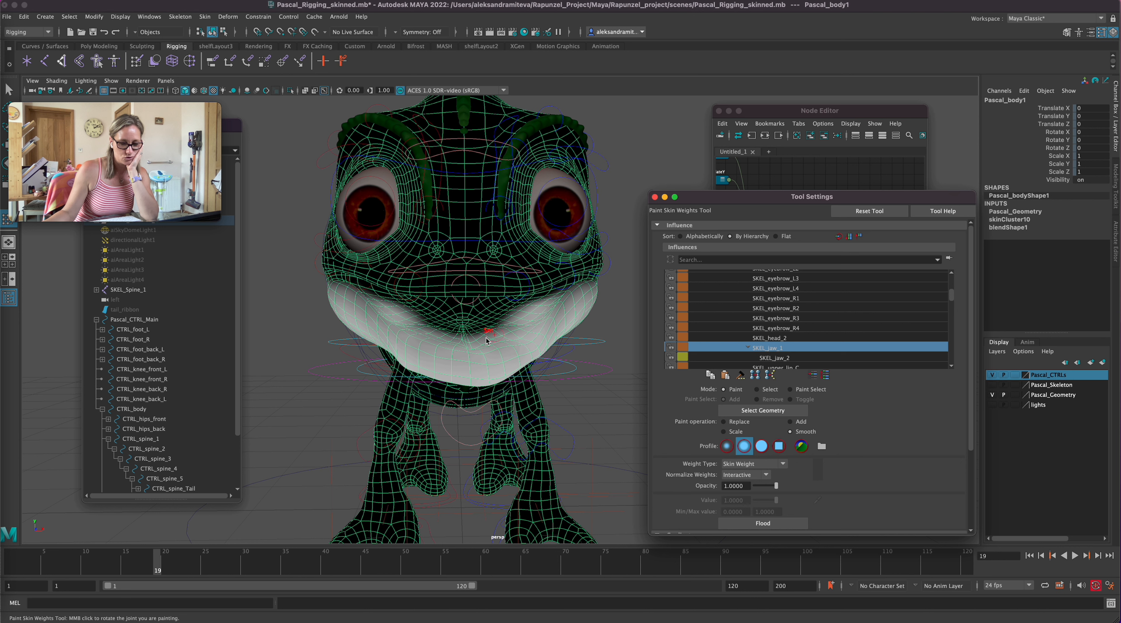
- Paint SKEL_jaw_1 weights along one half of the lower lip up to the mouth corner, using Replace with a value of 1
drag(487, 336, 480, 334)
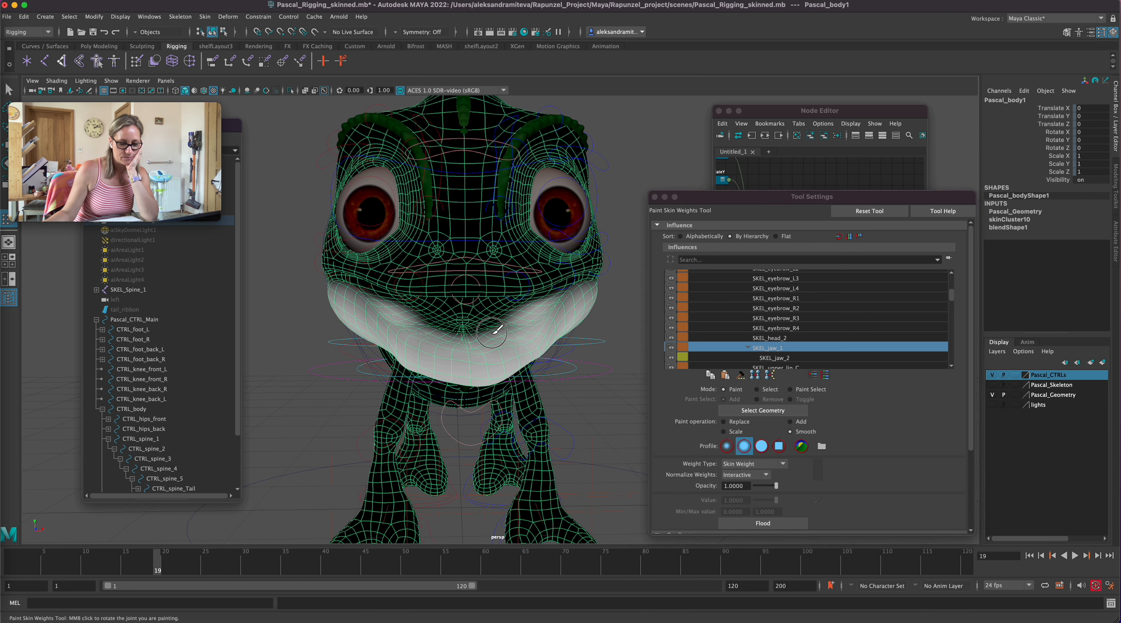
click(723, 422)
mouse_move(494, 328)
mouse_down()
mouse_move(466, 336)
mouse_move(488, 342)
mouse_move(549, 299)
mouse_move(530, 307)
mouse_move(580, 288)
mouse_move(553, 309)
mouse_move(580, 282)
mouse_move(574, 289)
mouse_move(587, 290)
mouse_move(572, 283)
mouse_move(590, 283)
mouse_up()
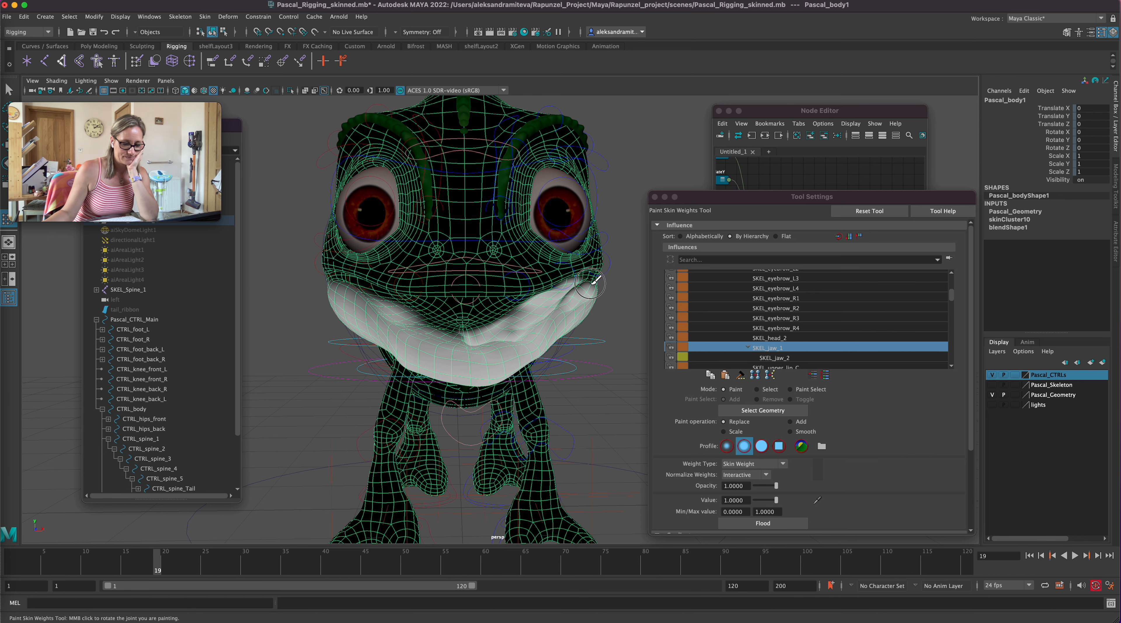
mouse_move(596, 367)
alt+mouse_down()
mouse_move(589, 391)
mouse_move(596, 376)
alt+mouse_up()
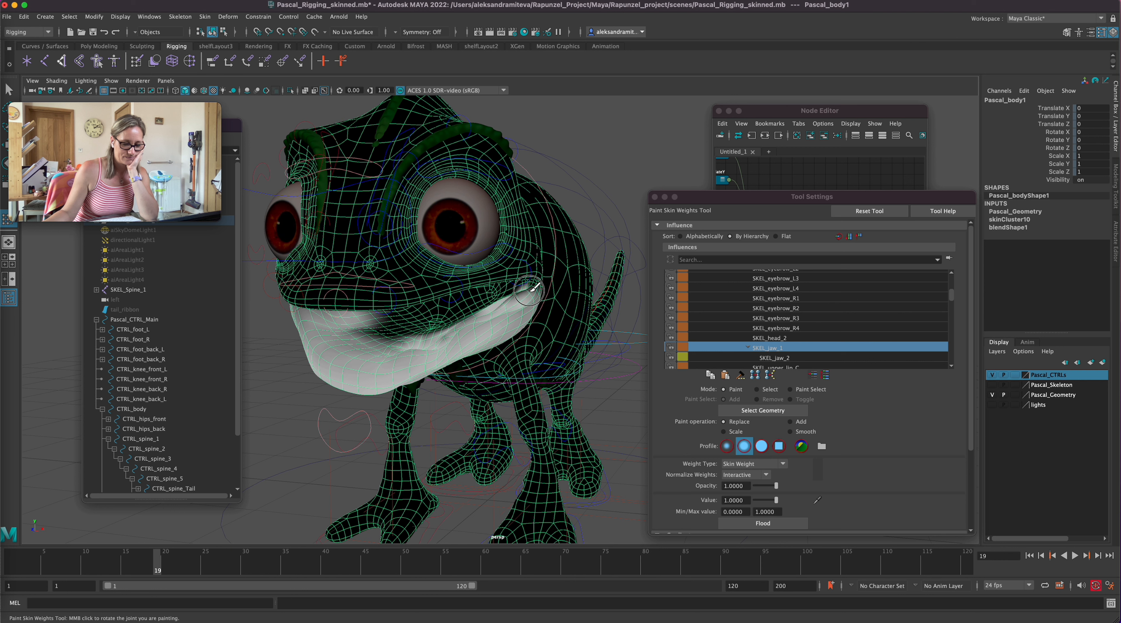
mouse_move(532, 286)
mouse_down()
mouse_move(451, 336)
mouse_move(517, 300)
mouse_up()
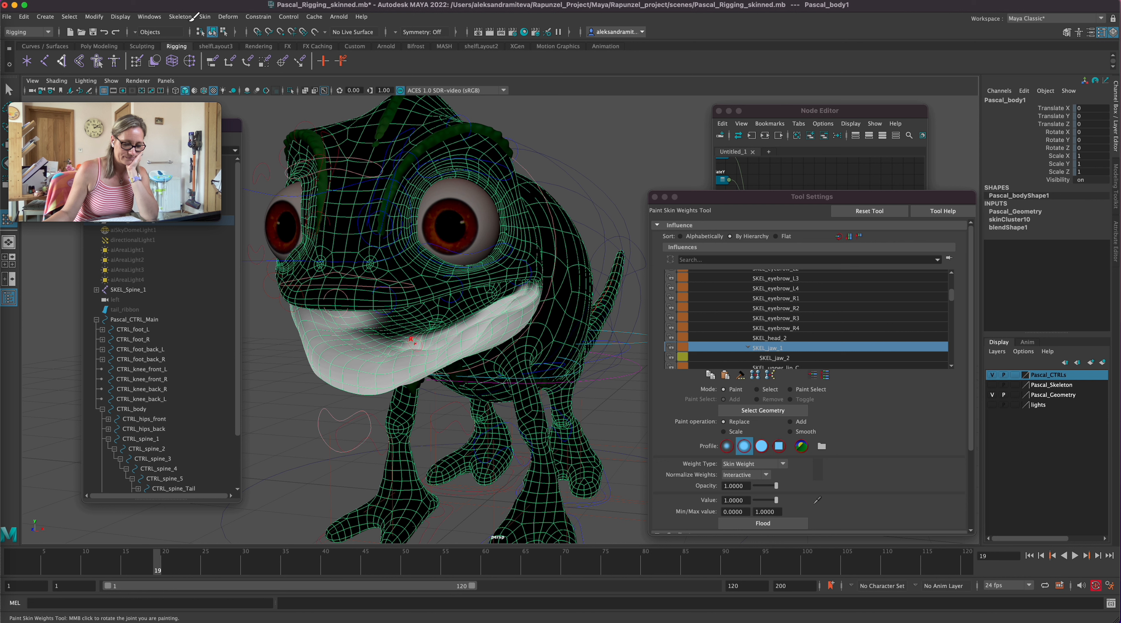
- Mirror the body's painted skin weights across to the opposite side of the mouth
click(205, 17)
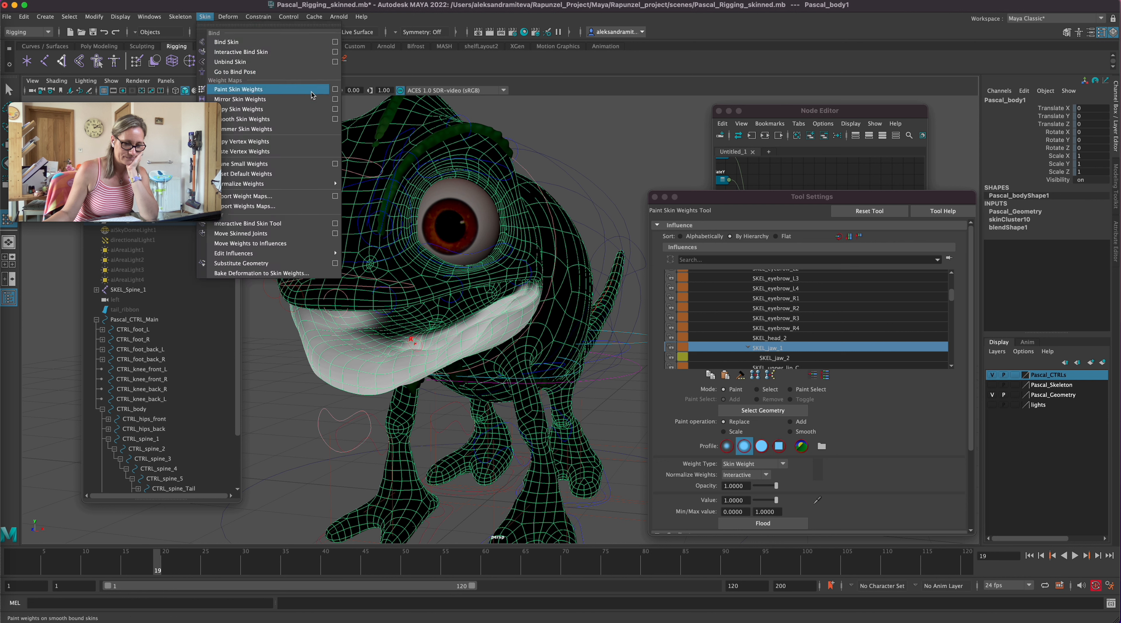
click(281, 98)
mouse_move(613, 458)
alt+mouse_down()
mouse_move(633, 451)
mouse_move(612, 393)
mouse_move(620, 463)
alt+mouse_up()
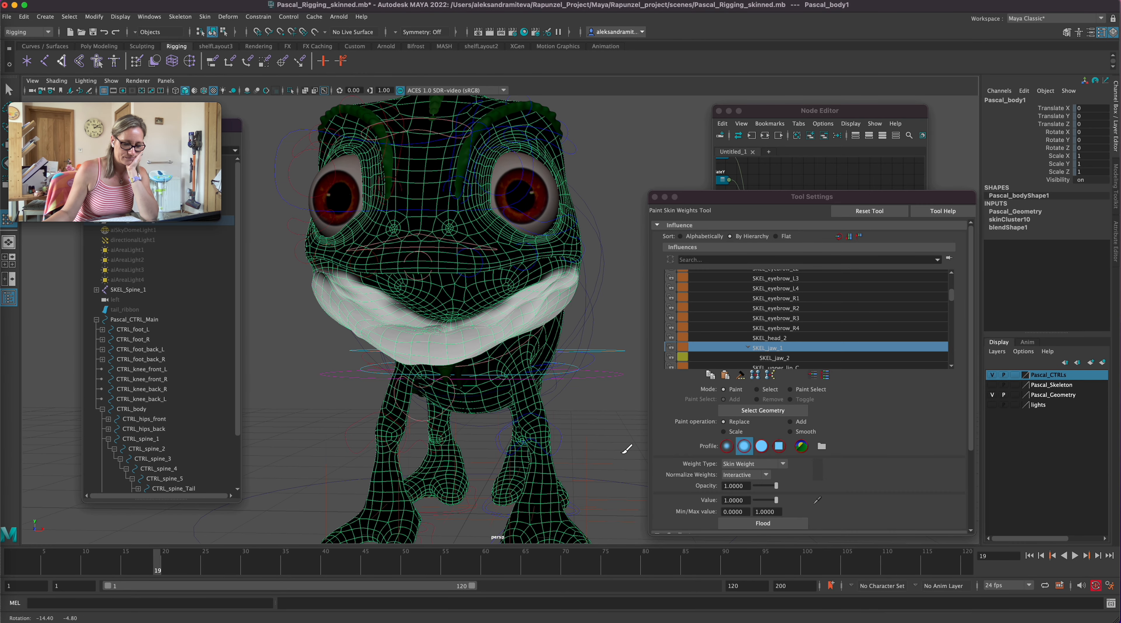
- Flood the SKEL_jaw_1 weights twice with the Smooth operation and save the scene
click(791, 432)
click(775, 523)
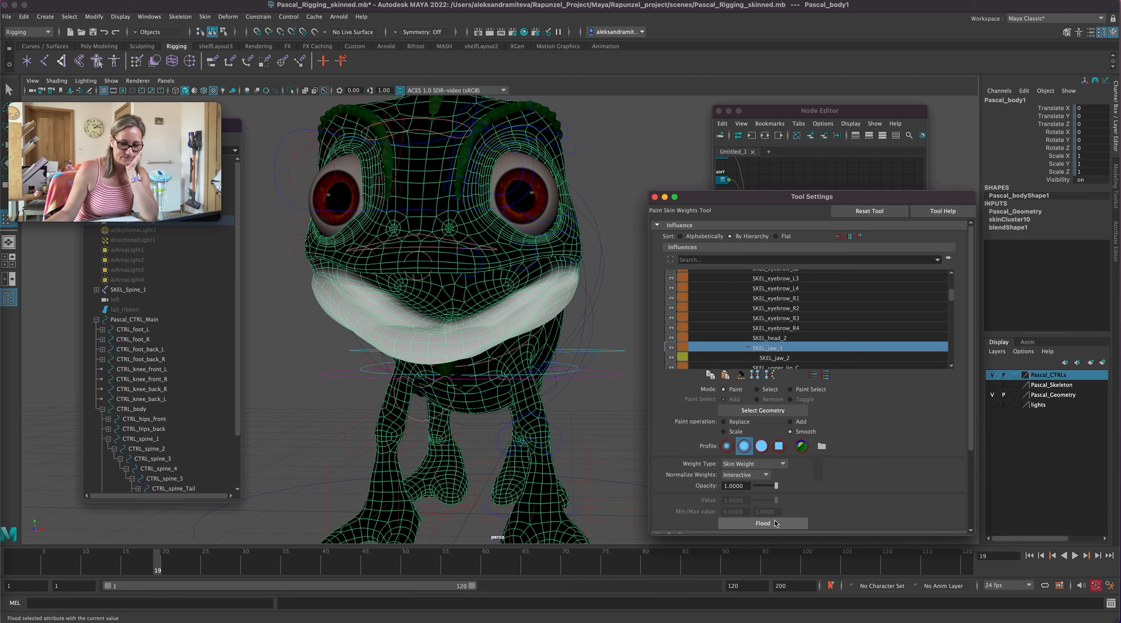
alt+drag(587, 489, 587, 463)
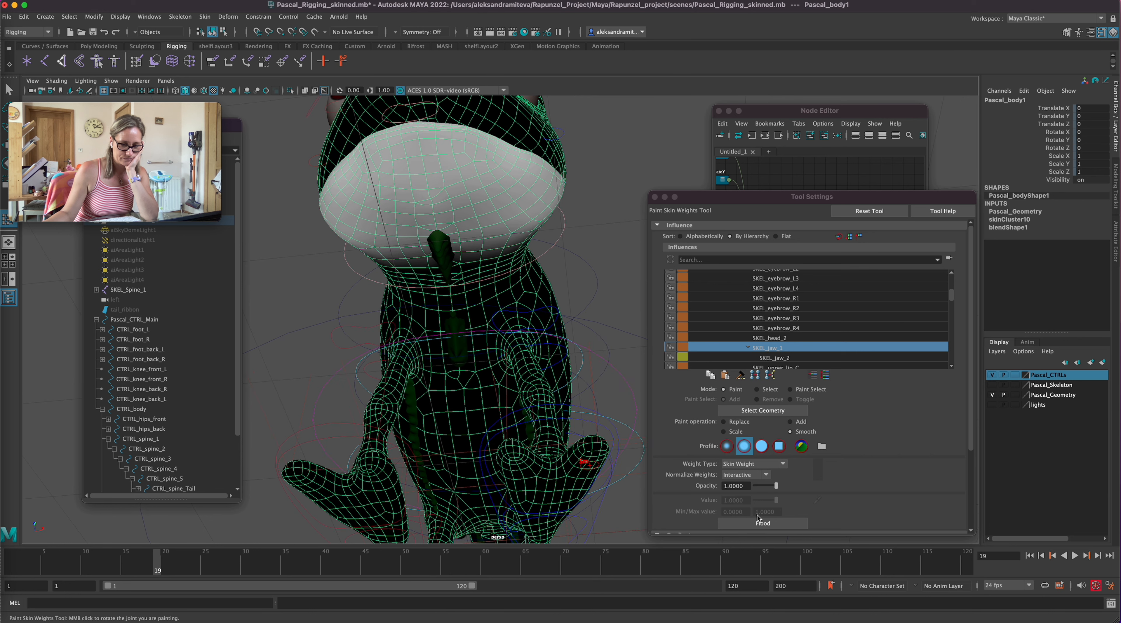
click(763, 523)
mouse_move(607, 398)
alt+mouse_down()
mouse_move(608, 408)
mouse_move(611, 393)
alt+mouse_up()
key(super+s)
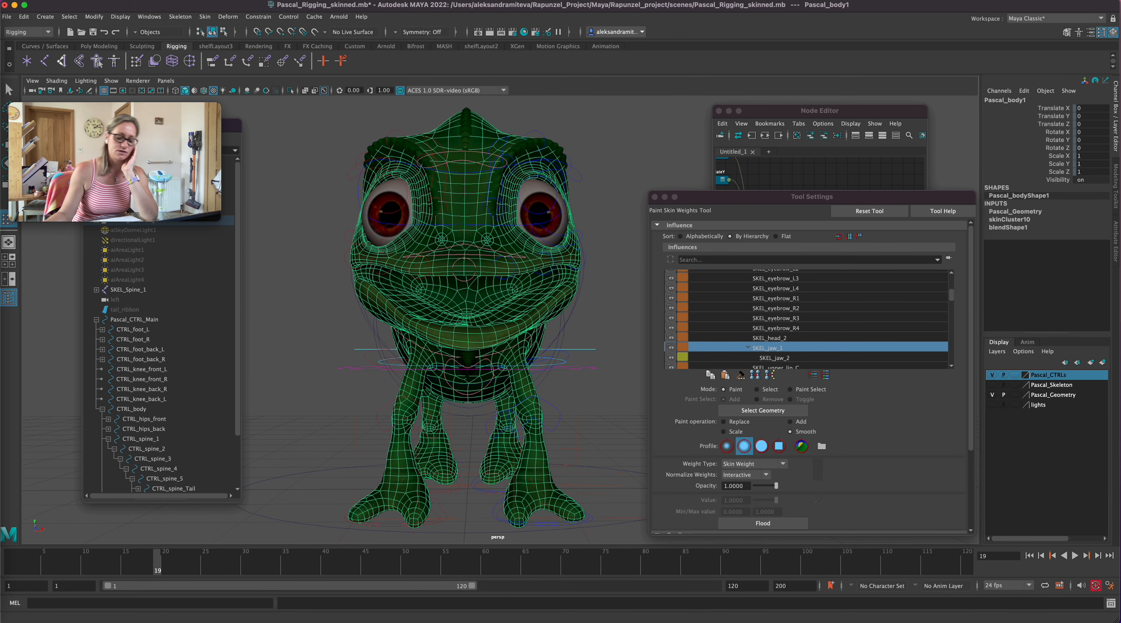
- Leave weight painting for the Select tool and deselect the body at frame 1
click(654, 197)
key(q)
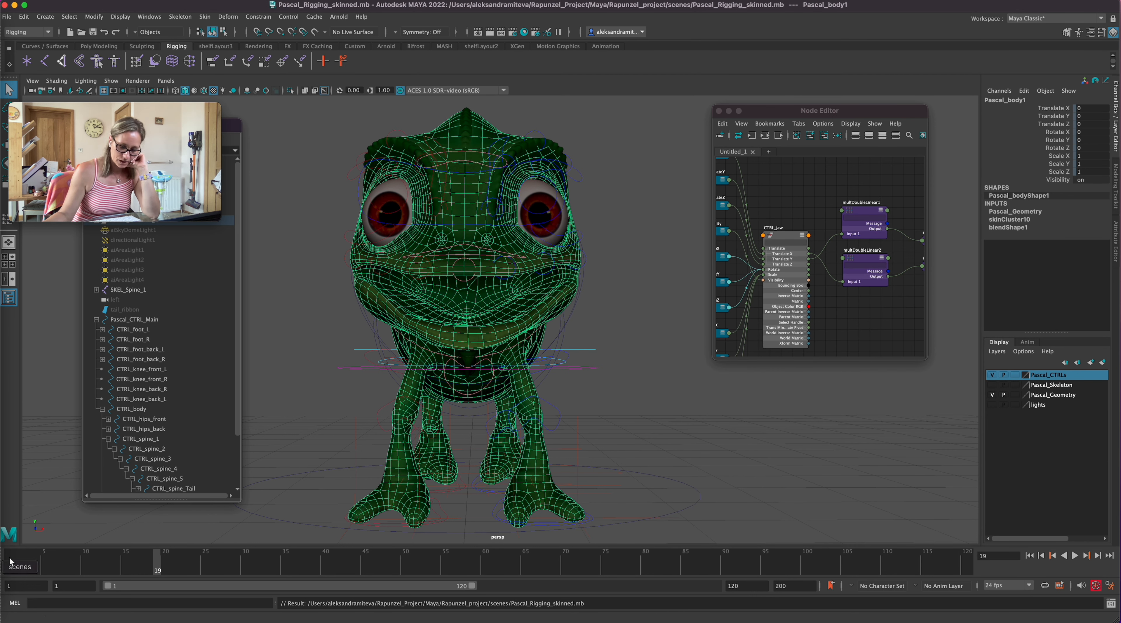
click(15, 562)
click(641, 317)
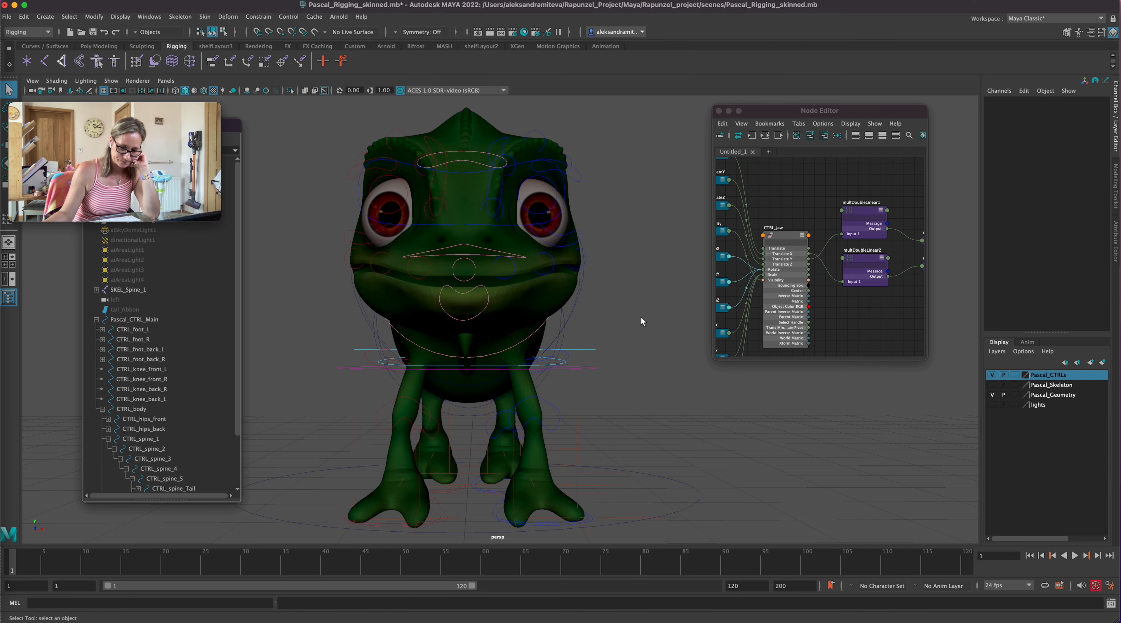
- Select CTRL_jaw and delete all of its animation keys across the timeline
mouse_move(16, 563)
mouse_down()
mouse_move(962, 569)
mouse_move(19, 572)
mouse_move(30, 567)
mouse_up()
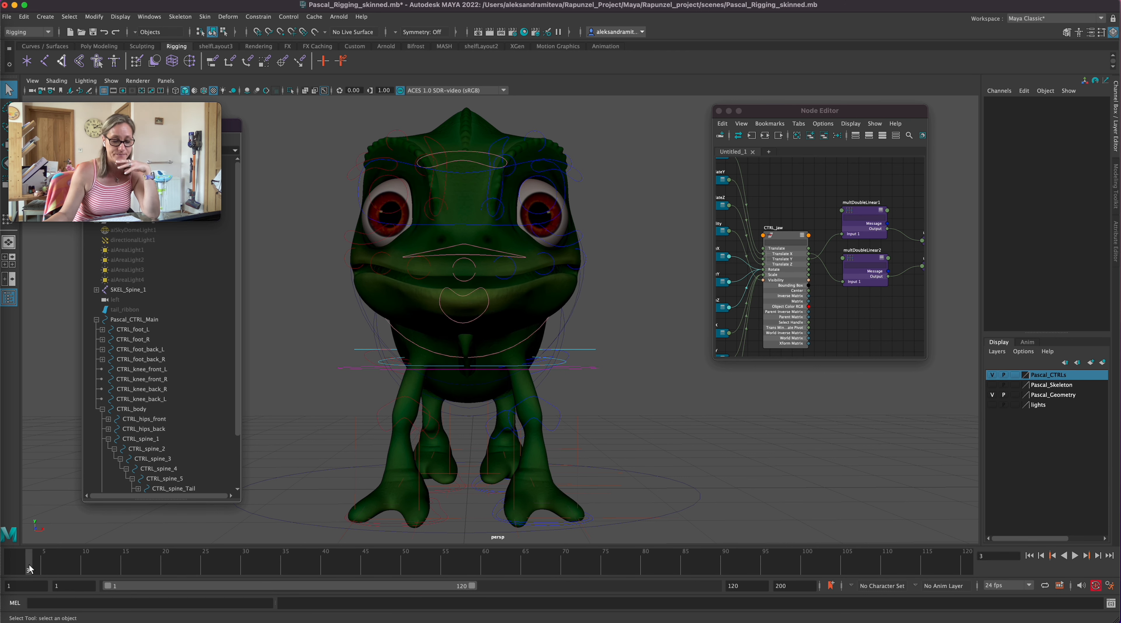
click(487, 314)
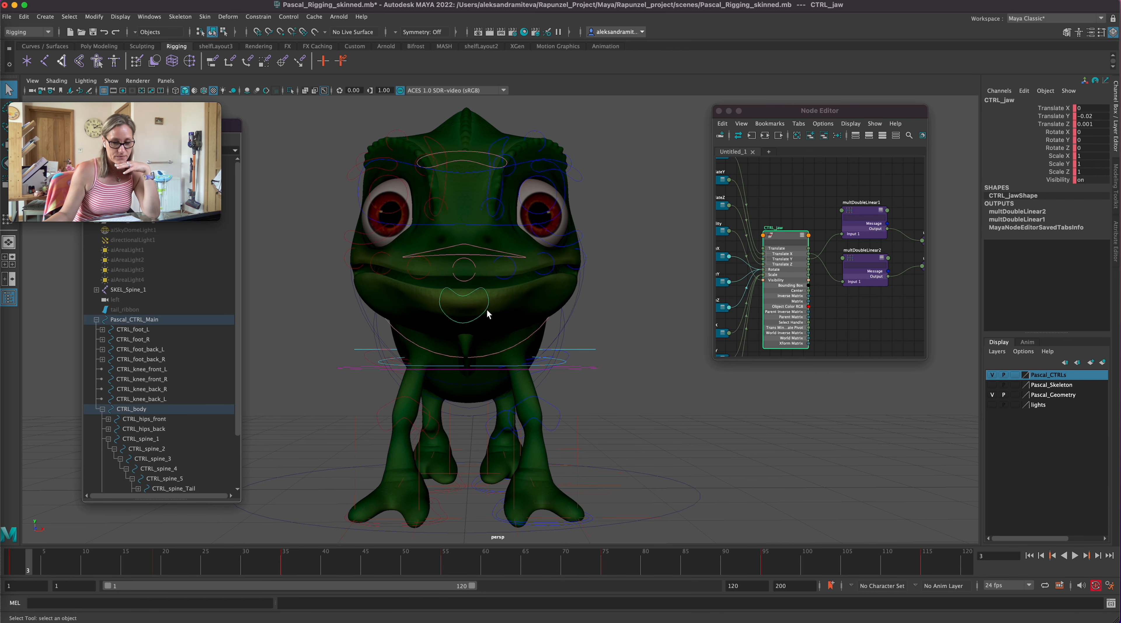
click(158, 555)
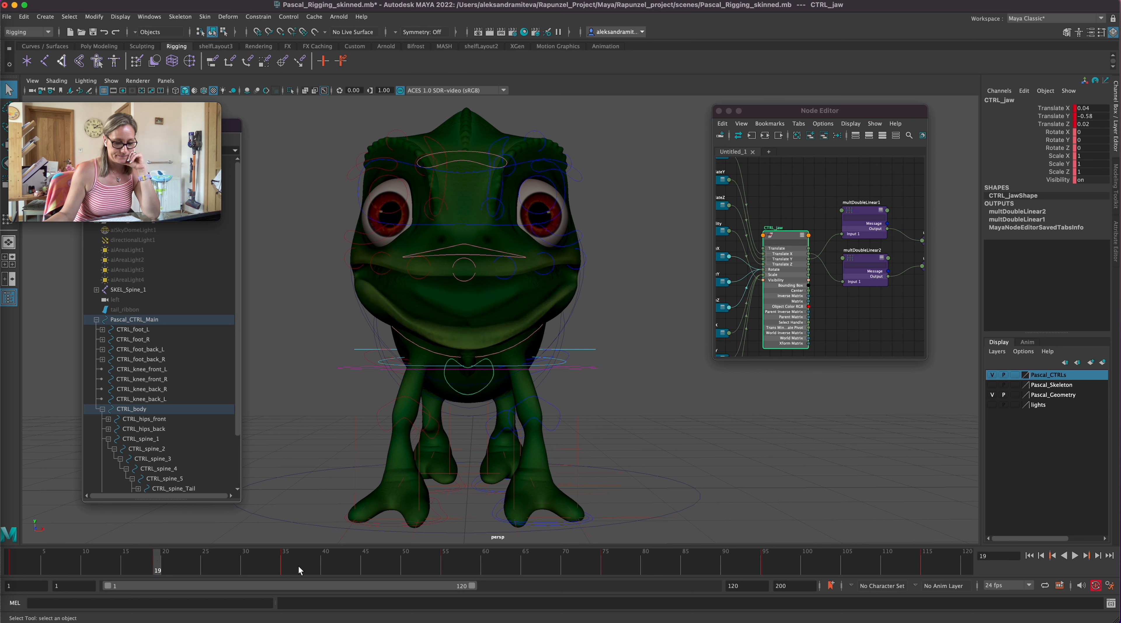
shift+drag(929, 567, 2, 578)
right_click(466, 564)
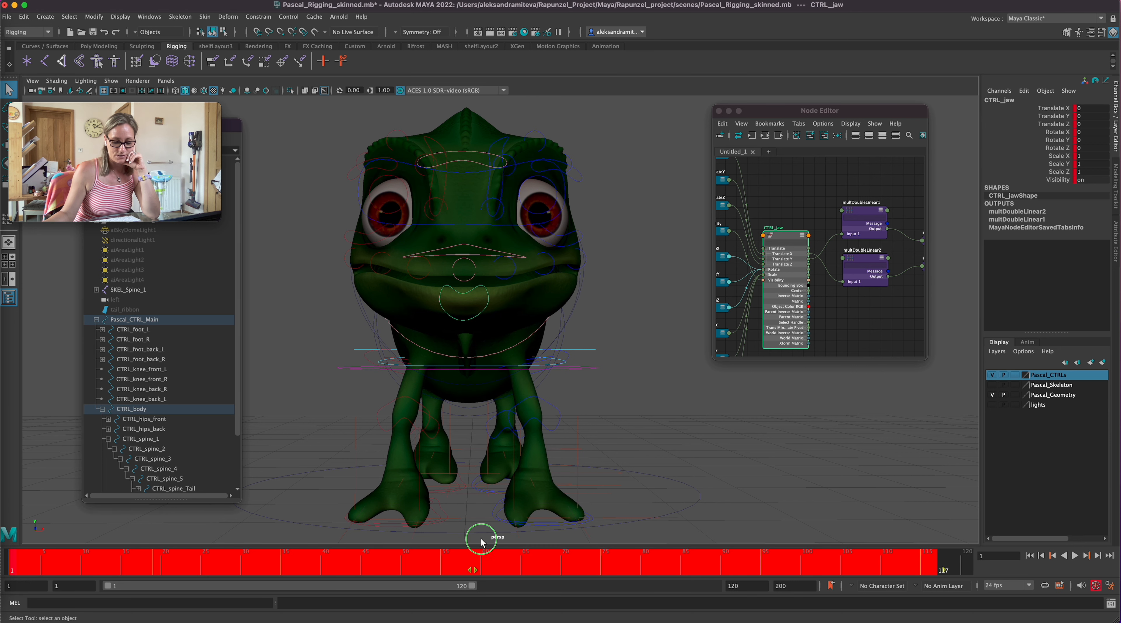
right_click(496, 569)
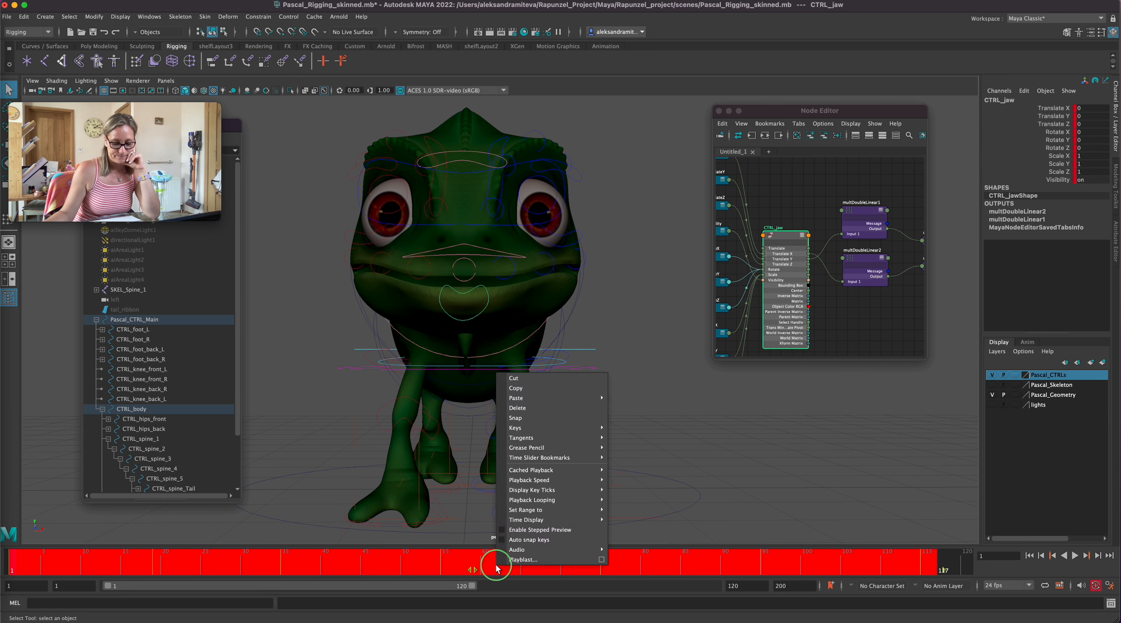
click(528, 408)
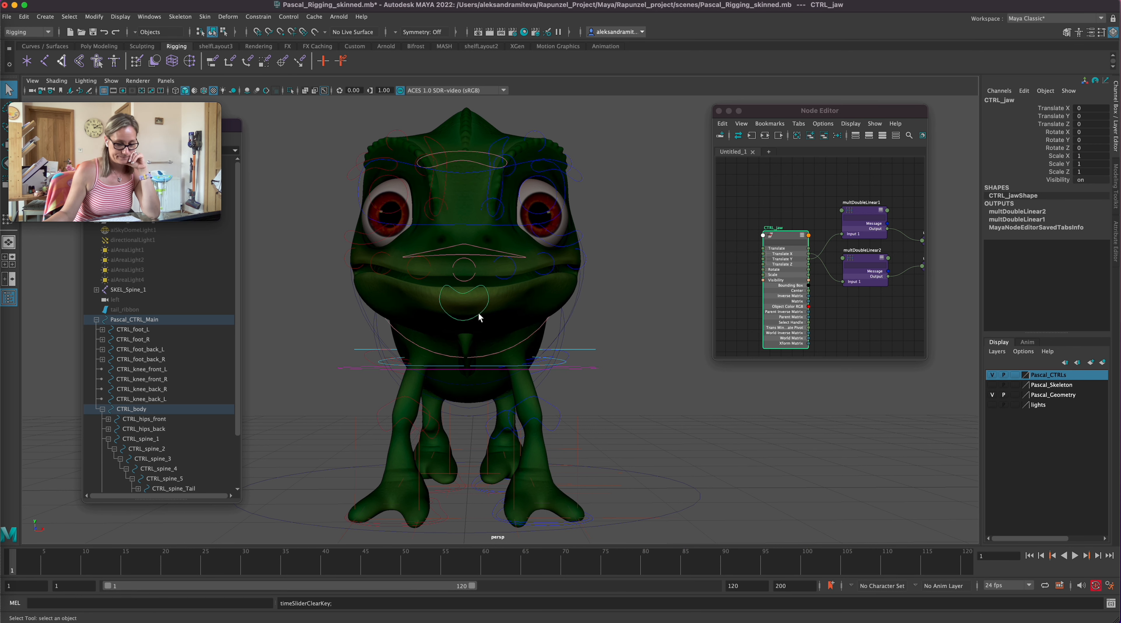
- Test the jaw by moving CTRL_jaw down to Translate Y -0.177 and back up to 0.044
click(487, 310)
key(ctrl+z)
key(w)
drag(466, 252, 467, 269)
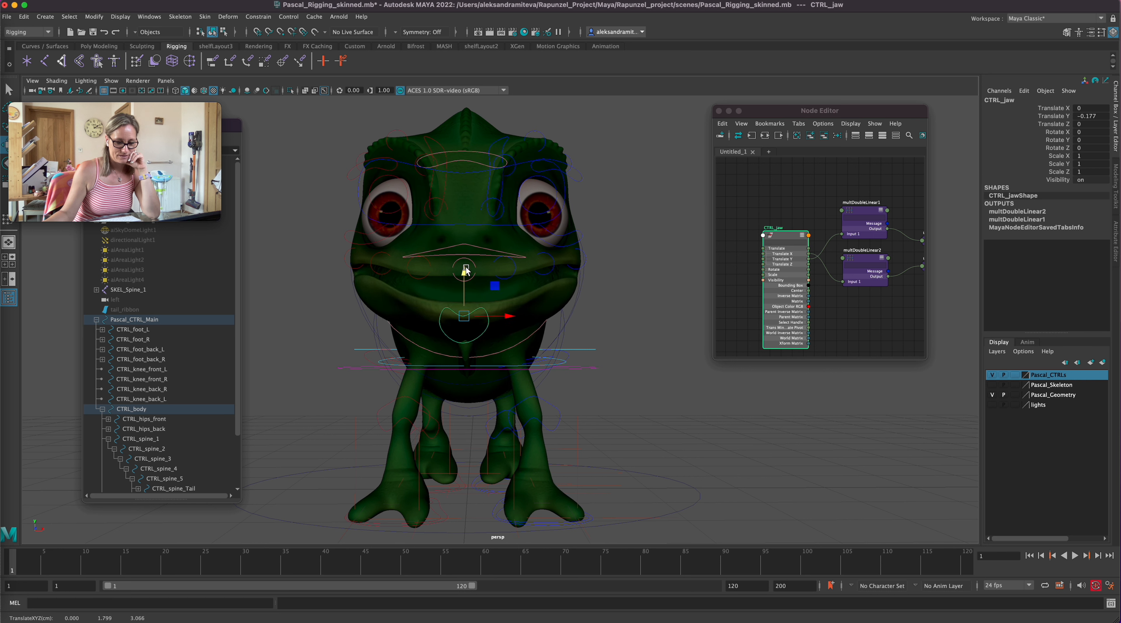
drag(463, 271, 470, 244)
- Set Input 2 of the multDoubleLinear1 node to 60 and reselect the CTRL_jaw control
click(867, 211)
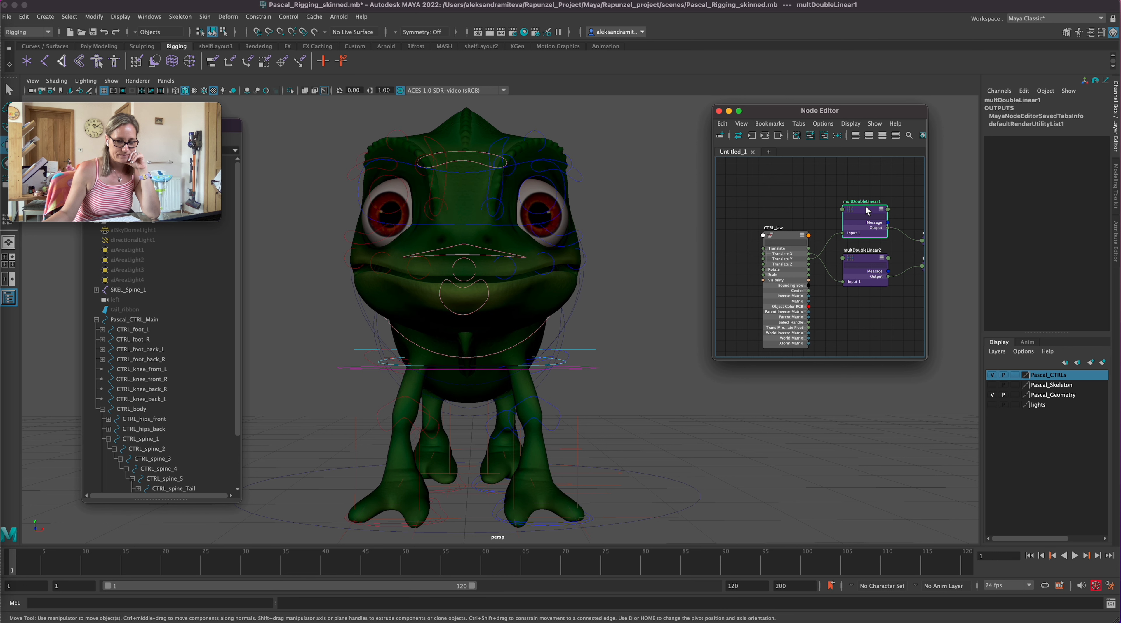
click(1116, 244)
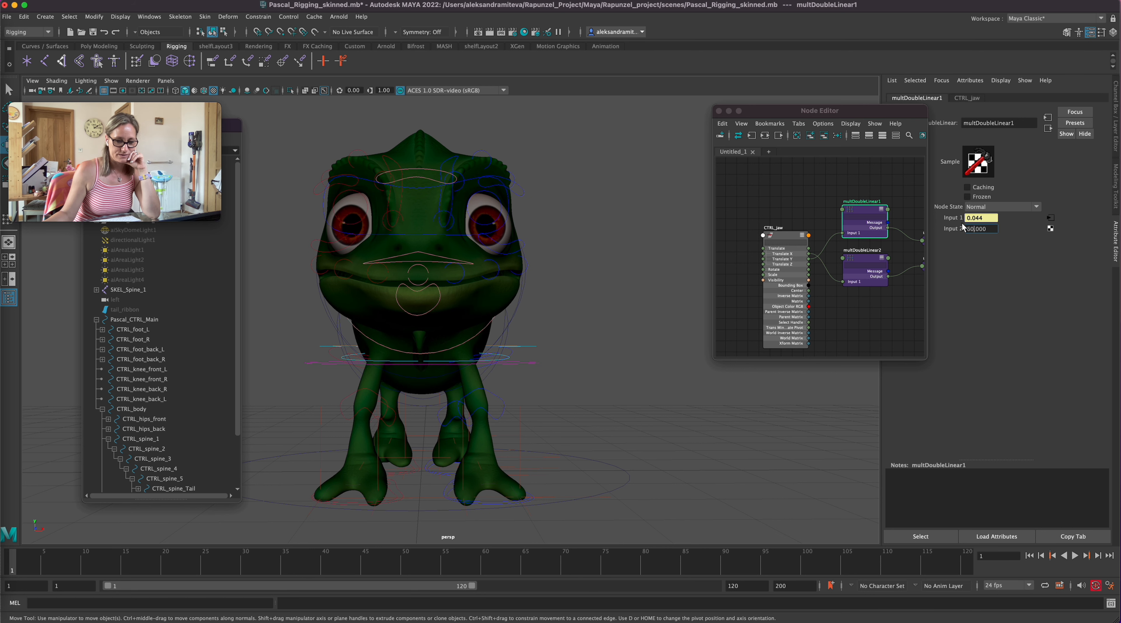
click(456, 295)
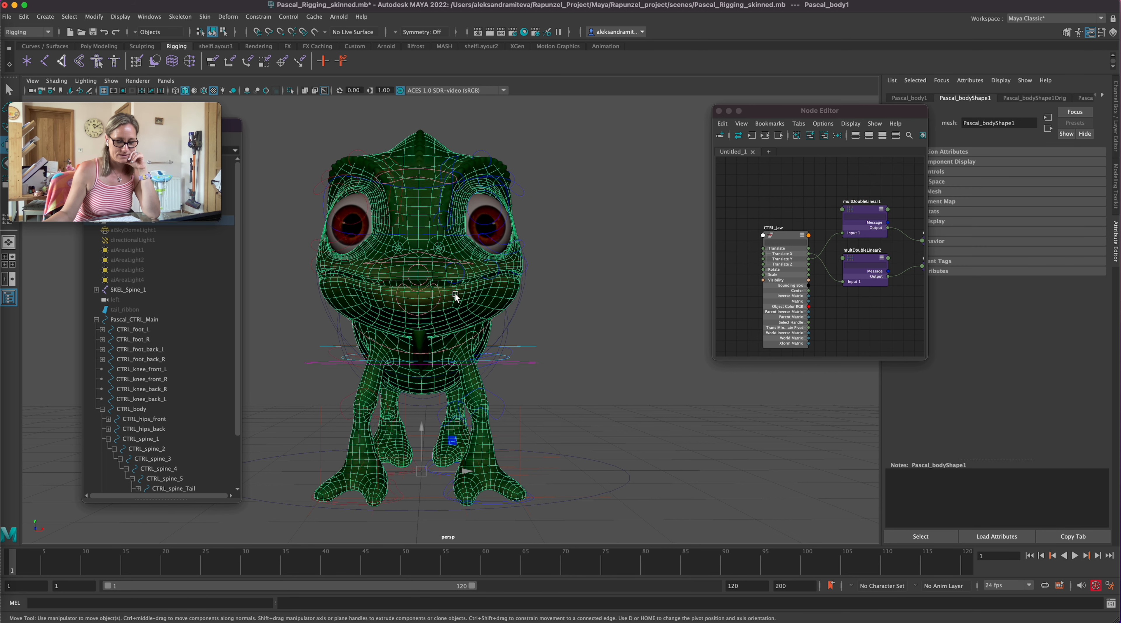
click(438, 307)
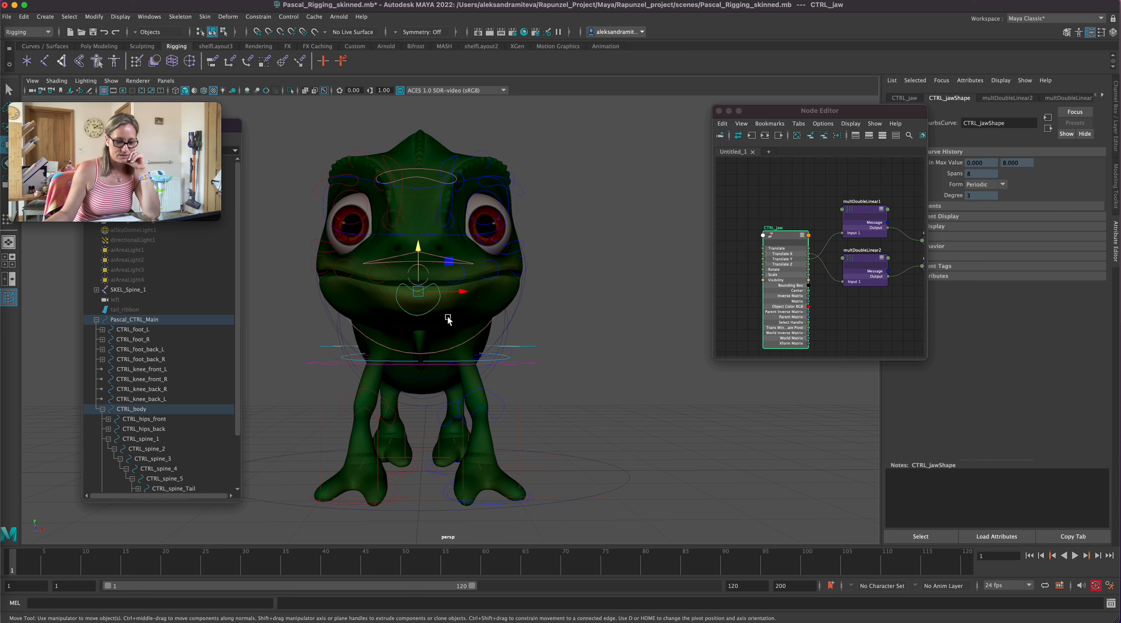
- Set the Pascal_Geometry display layer to Reference so the body mesh cannot be selected
click(1116, 137)
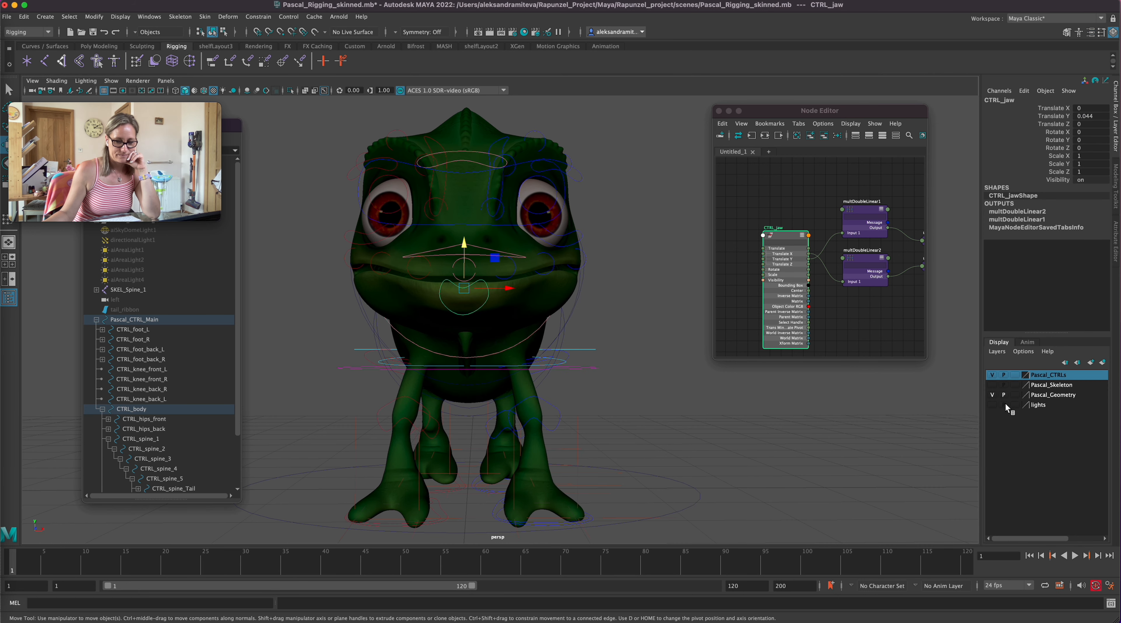
click(1016, 395)
click(1017, 395)
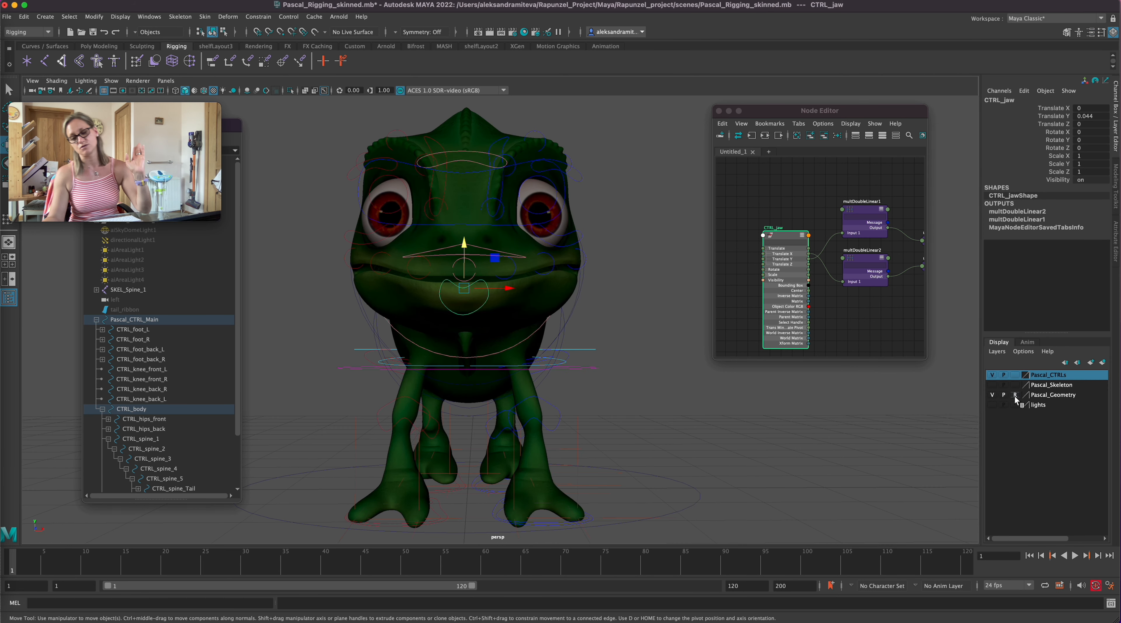
- Lower CTRL_jaw to Translate Y -0.189 and set Input 2 of the multDoubleLinear1 node to 70
mouse_move(465, 271)
mouse_down()
mouse_move(465, 258)
mouse_move(467, 274)
mouse_up()
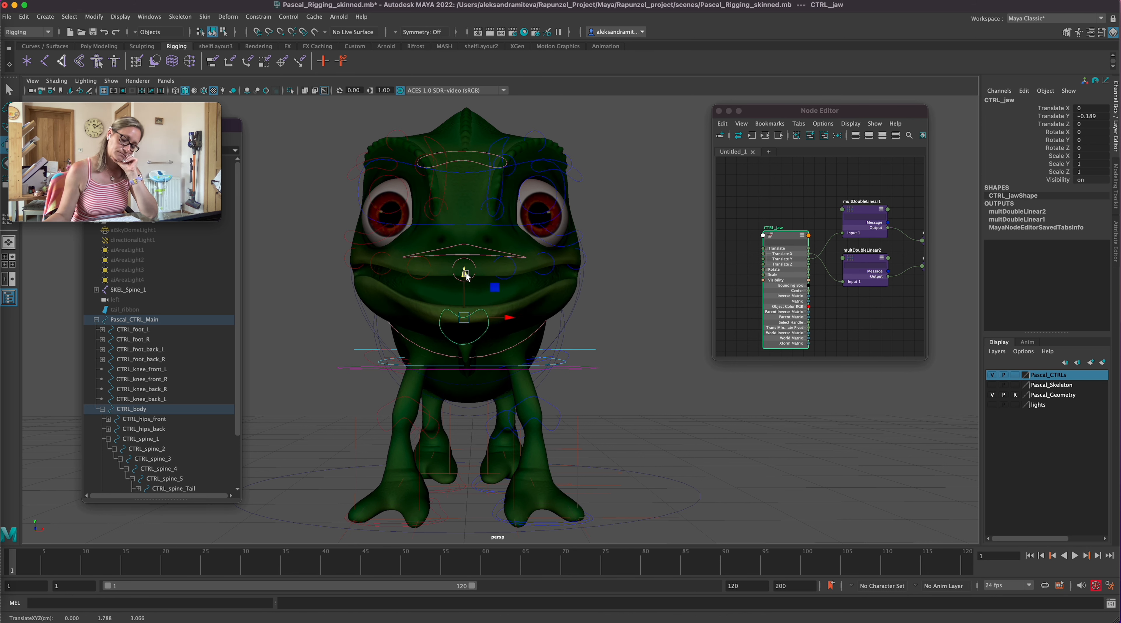
click(866, 211)
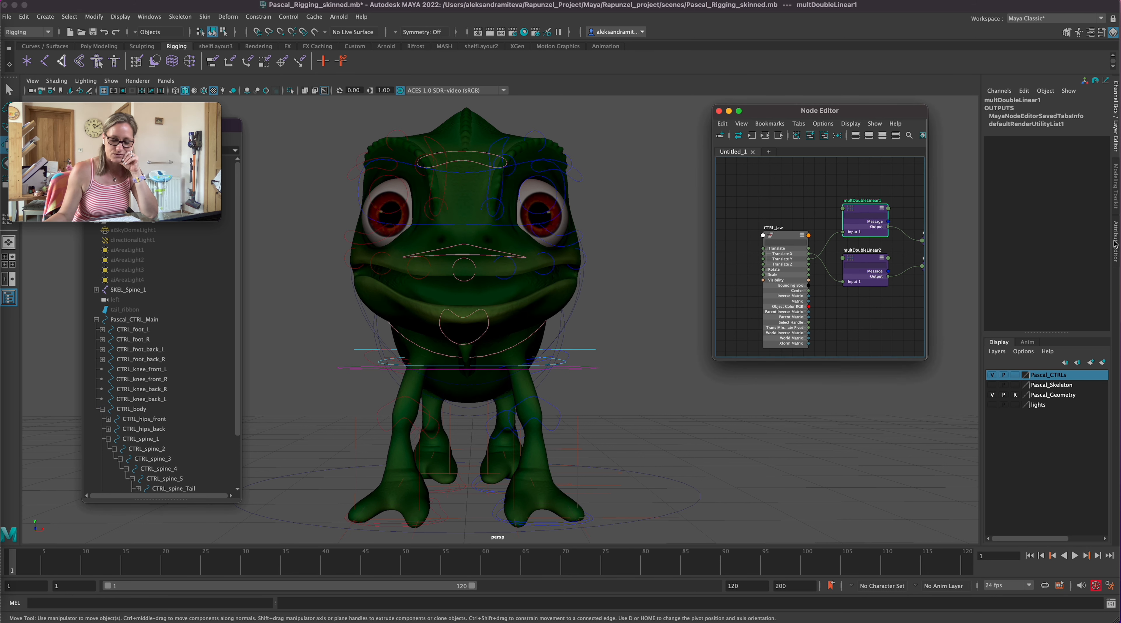
double_click(866, 211)
double_click(971, 228)
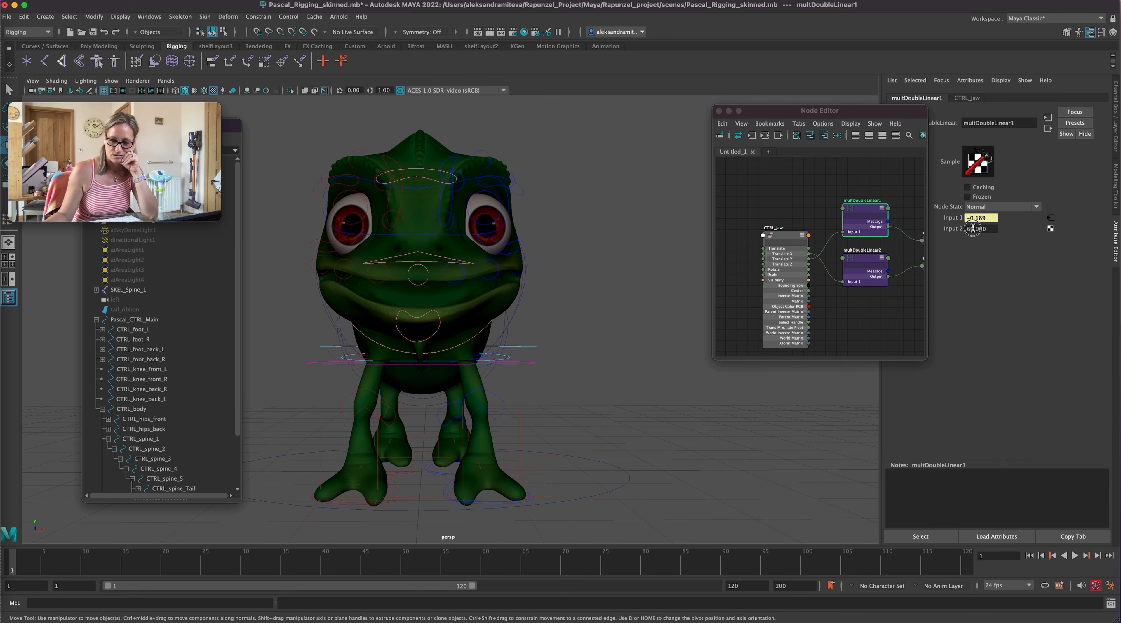
text(70)
- Lower CTRL_jaw to Translate Y -0.263 to test the jaw, and set Input 2 of the multDoubleLinear1 node to 60
click(447, 323)
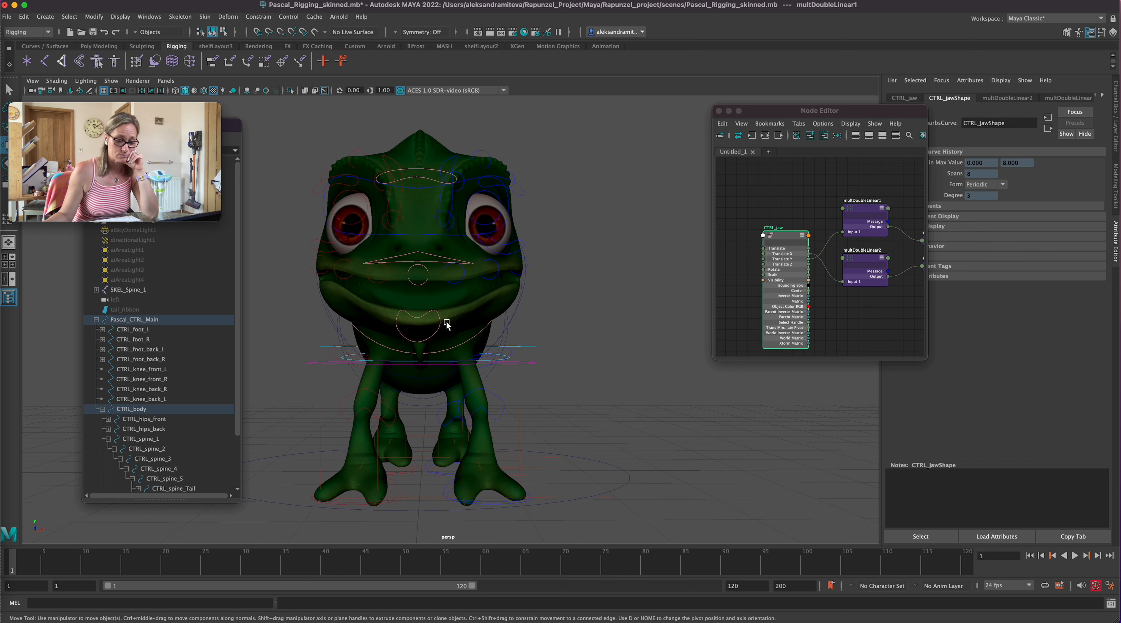
mouse_move(419, 273)
mouse_down()
mouse_move(419, 257)
mouse_move(429, 332)
mouse_move(424, 281)
mouse_up()
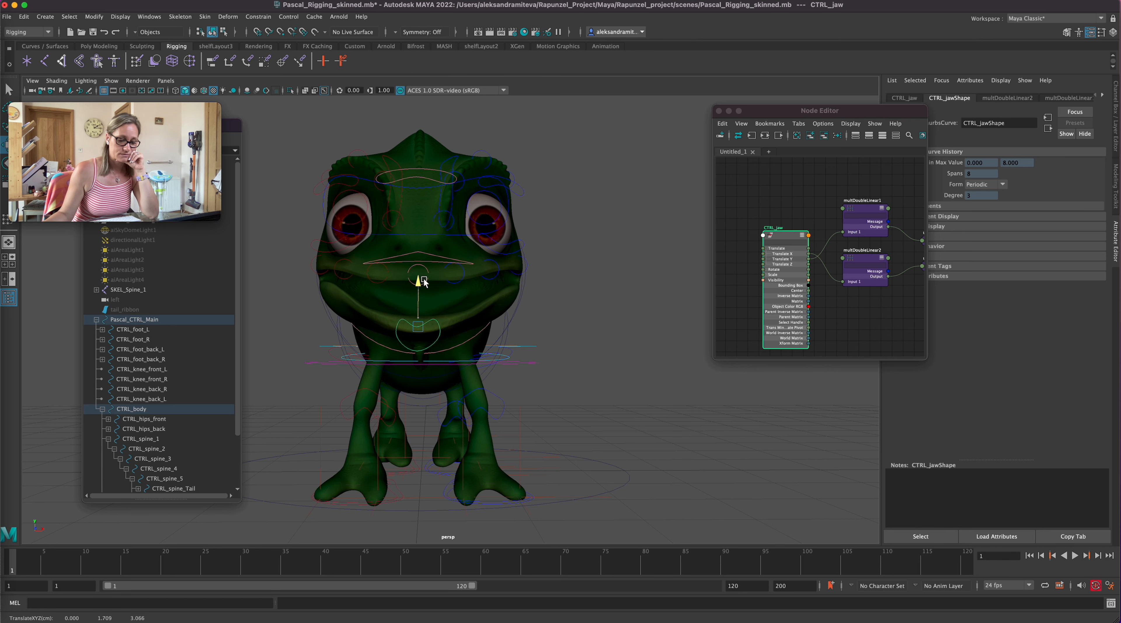
click(864, 213)
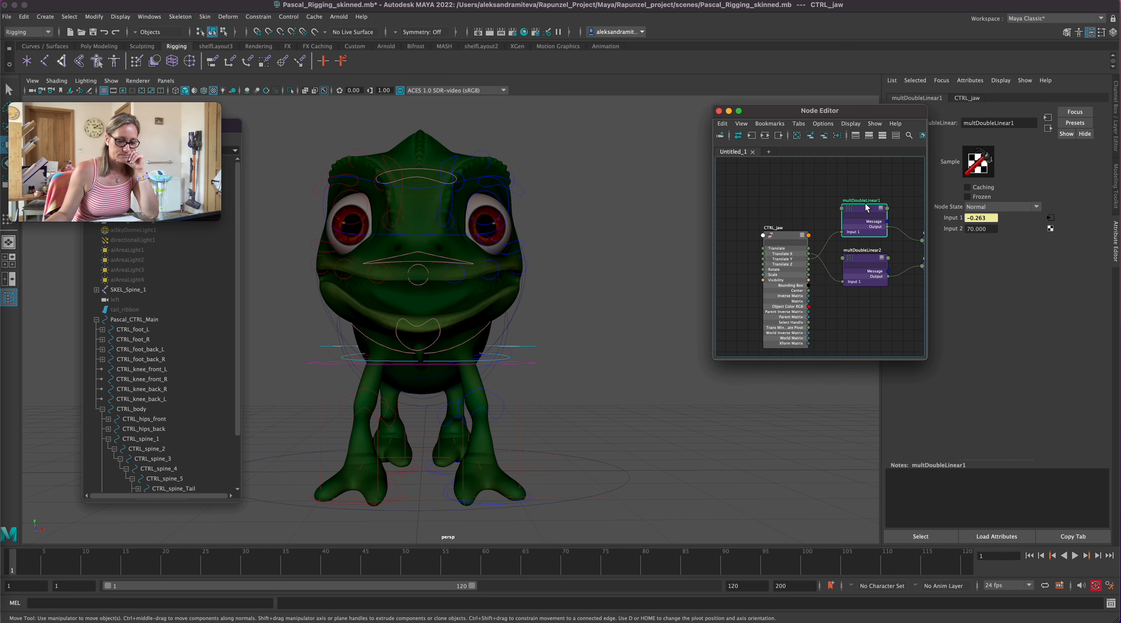
double_click(975, 229)
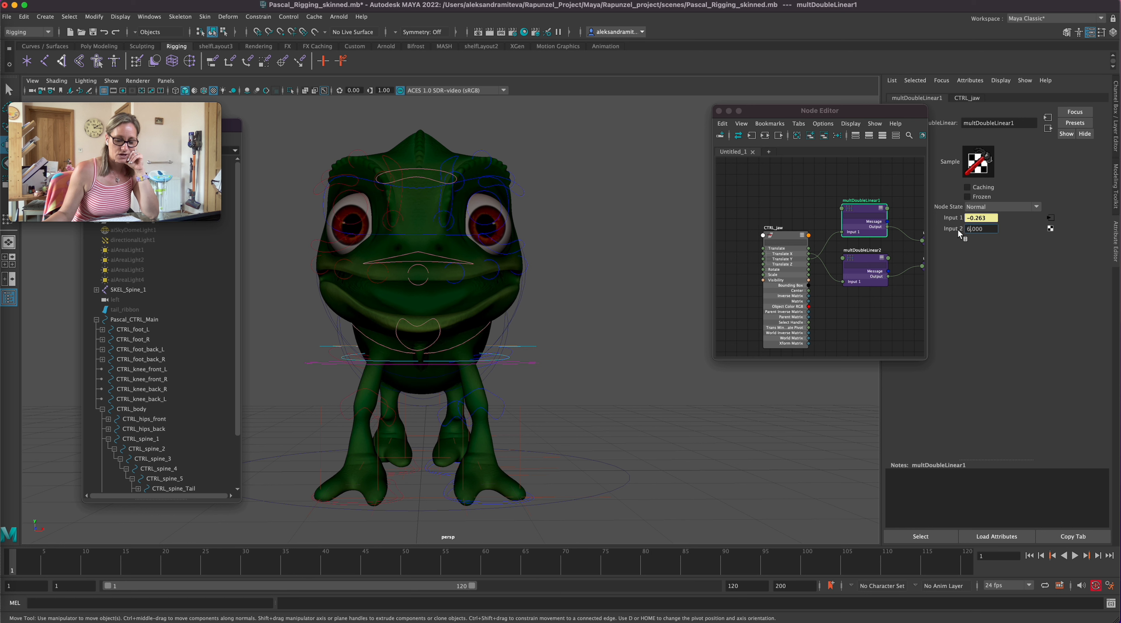
key(Return)
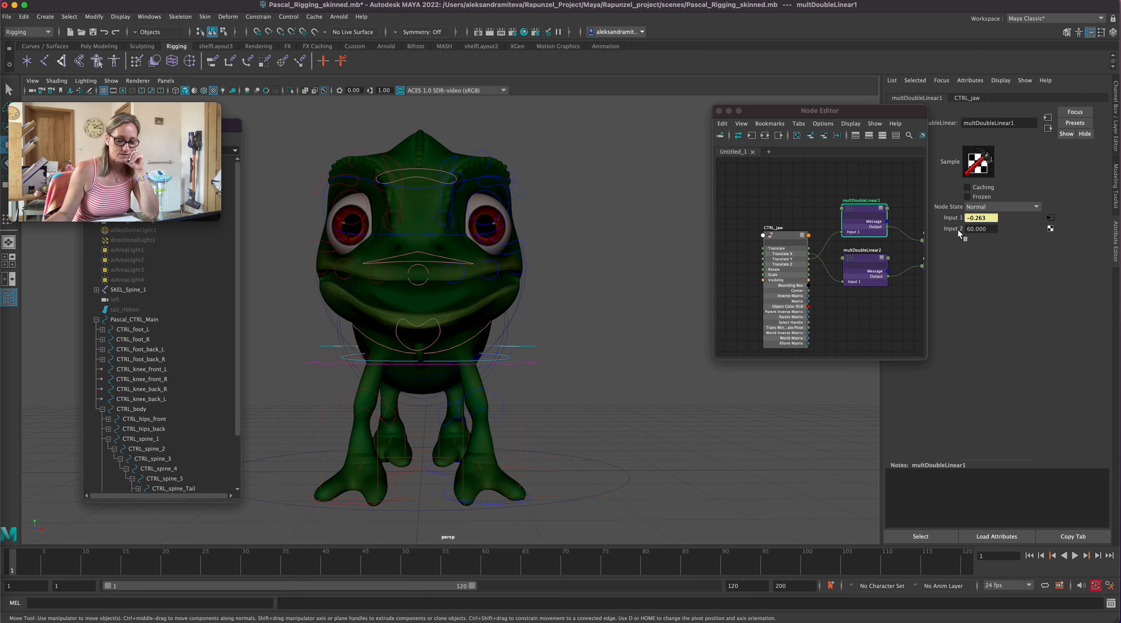
- Raise CTRL_jaw slightly to test the jaw, and set Input 2 of the multDoubleLinear2 node to 60
click(438, 334)
mouse_move(418, 285)
mouse_down()
mouse_move(423, 260)
mouse_move(426, 269)
mouse_up()
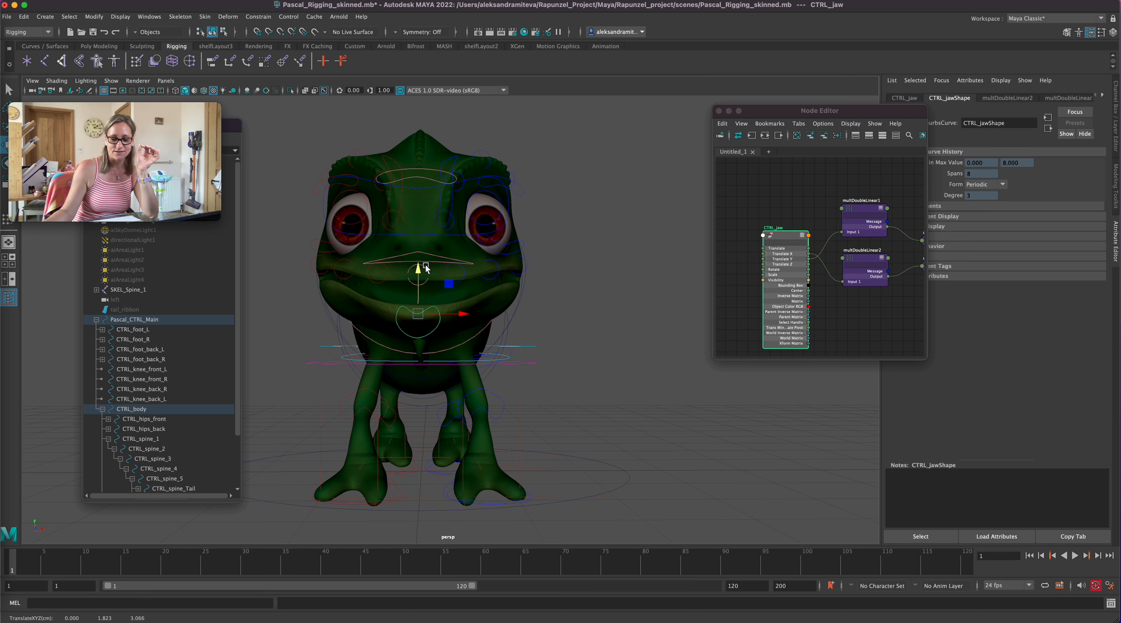
click(862, 261)
drag(975, 229, 955, 229)
text(6)
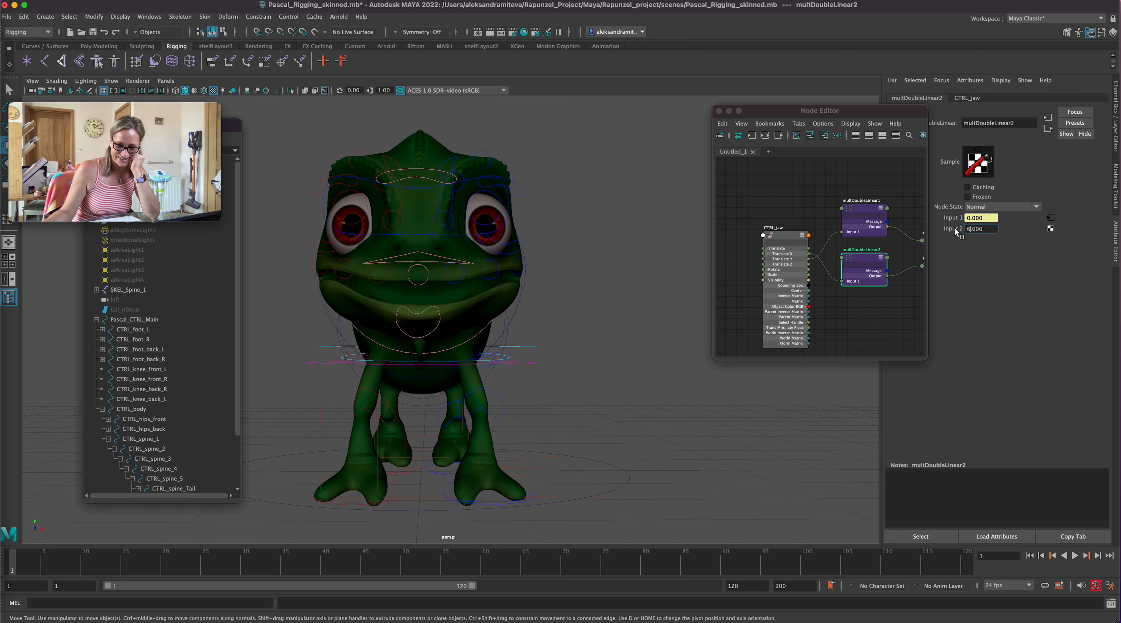
text(0)
key(Return)
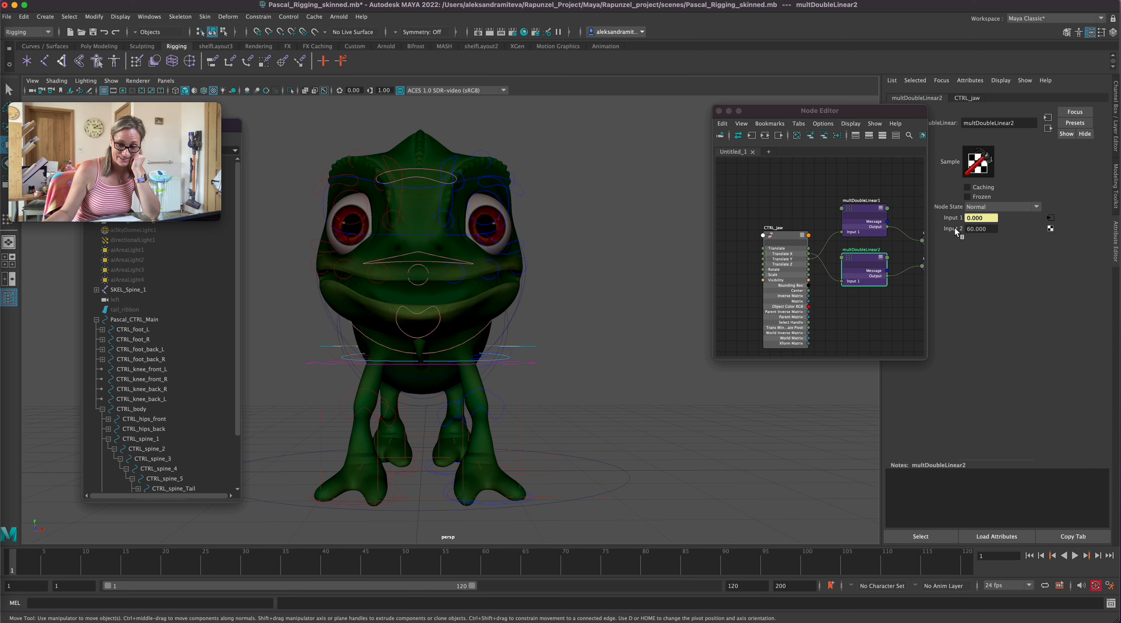
- Test the jaw diagonally by moving CTRL_jaw to Translate X 0.048 and Translate Y -0.367
click(436, 328)
drag(459, 312, 423, 338)
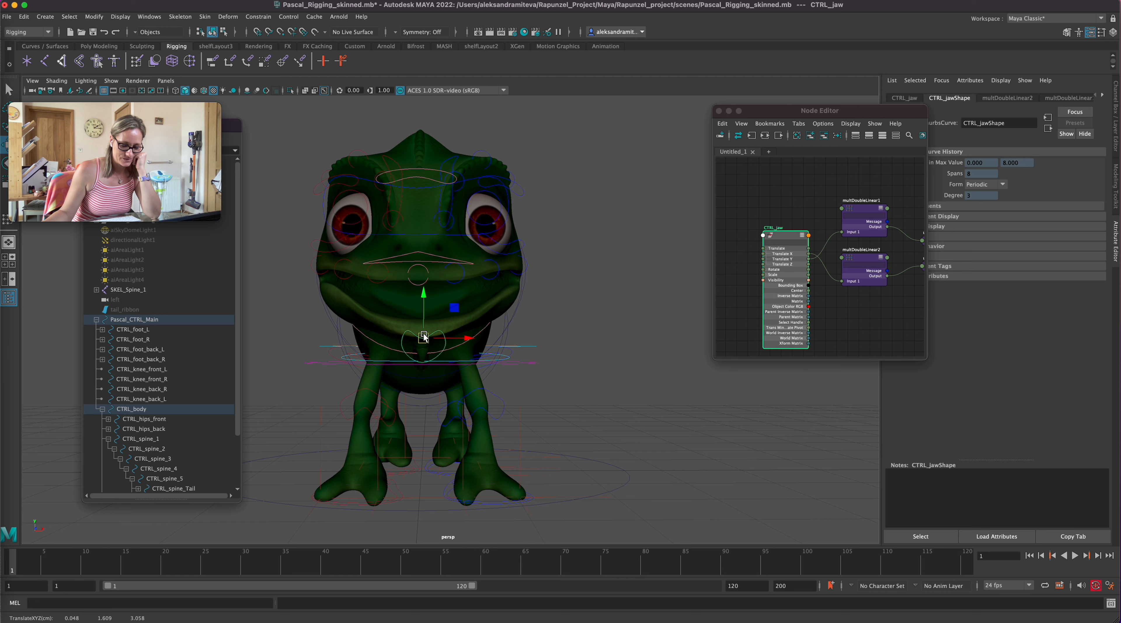
- Reset Translate X, Y and Z of CTRL_jaw to 0 and save the scene
click(1117, 113)
drag(849, 108, 785, 116)
drag(1065, 110, 1099, 125)
text(0)
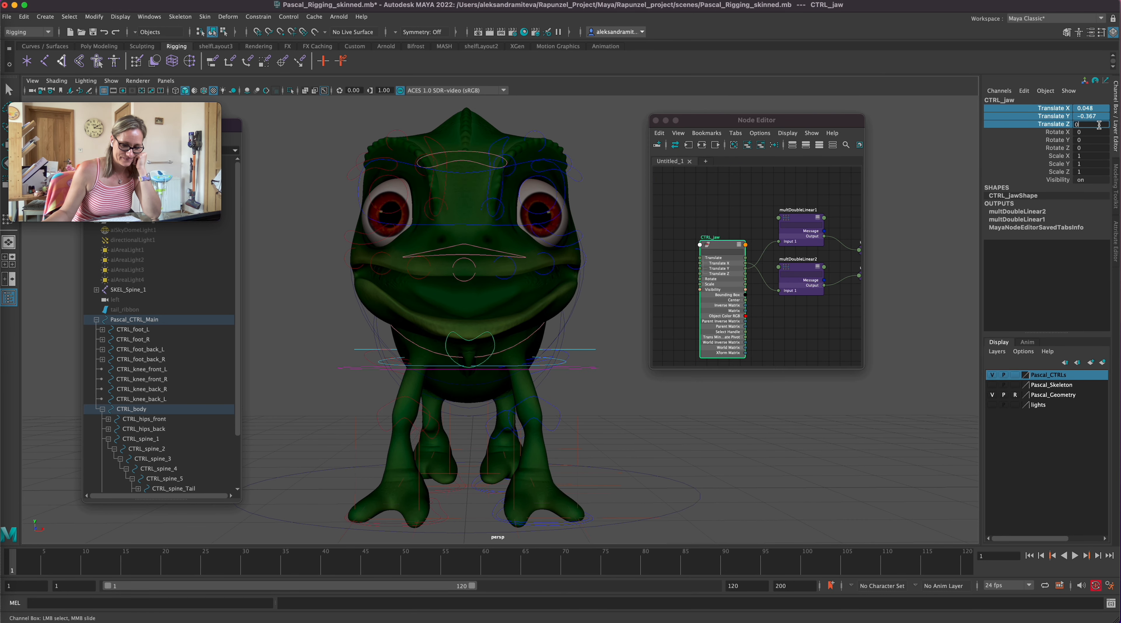
key(Return)
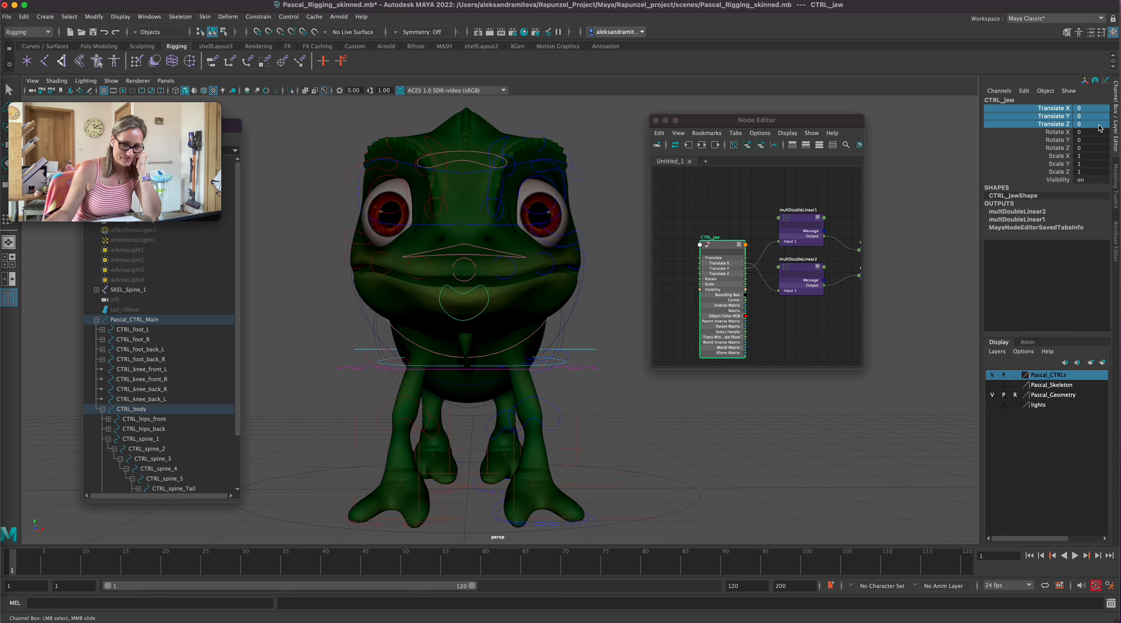
key(super+s)
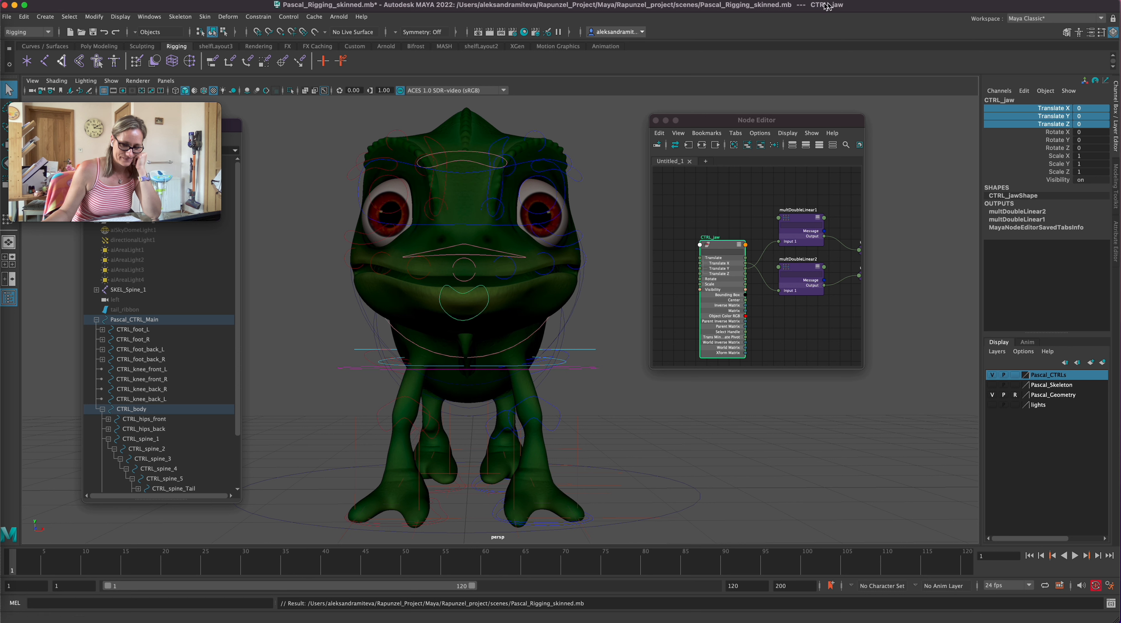